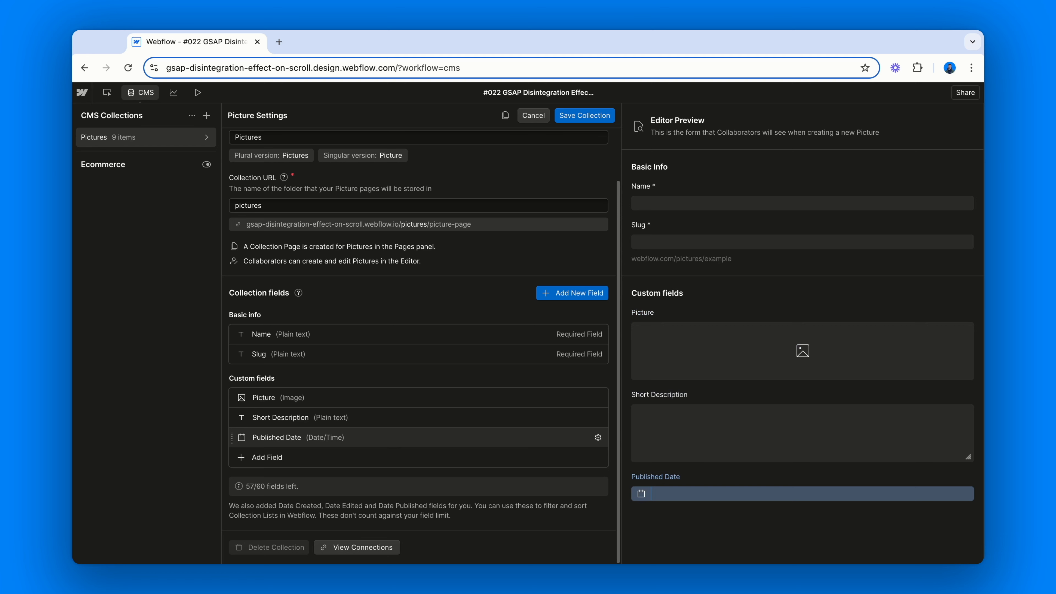
# Leave the CMS collection and select the gallery item image wrapper inside the collection list in the Navigator
pyautogui.click(146, 96)
pyautogui.click(172, 207)
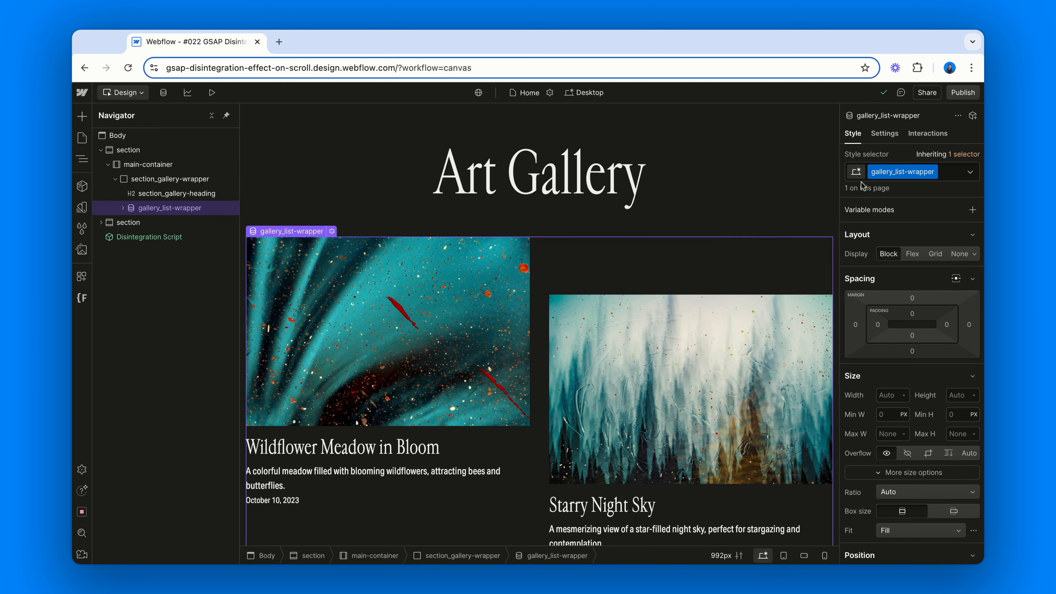
pyautogui.click(122, 208)
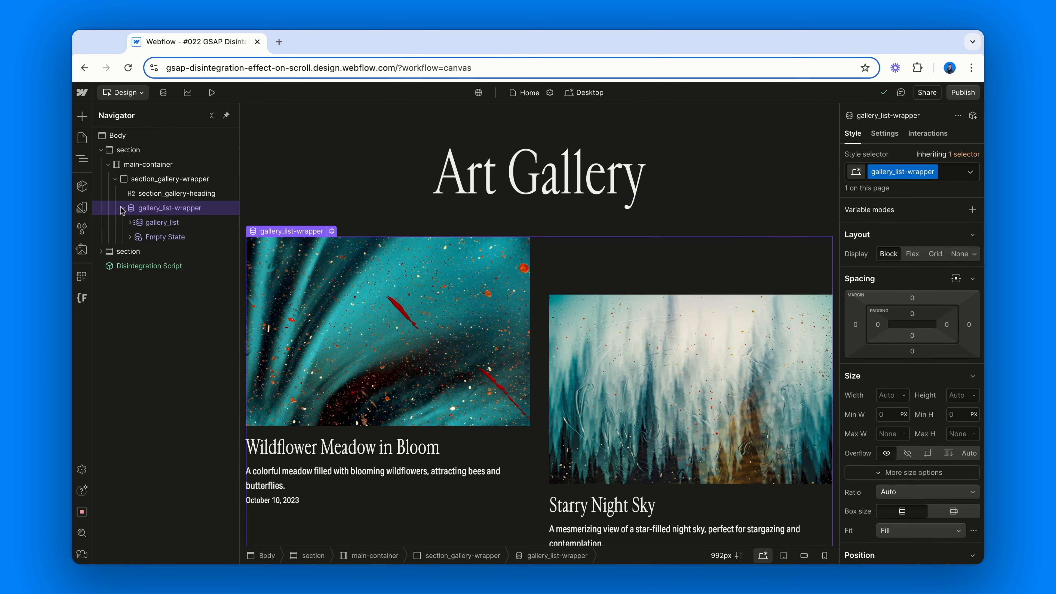
pyautogui.click(163, 222)
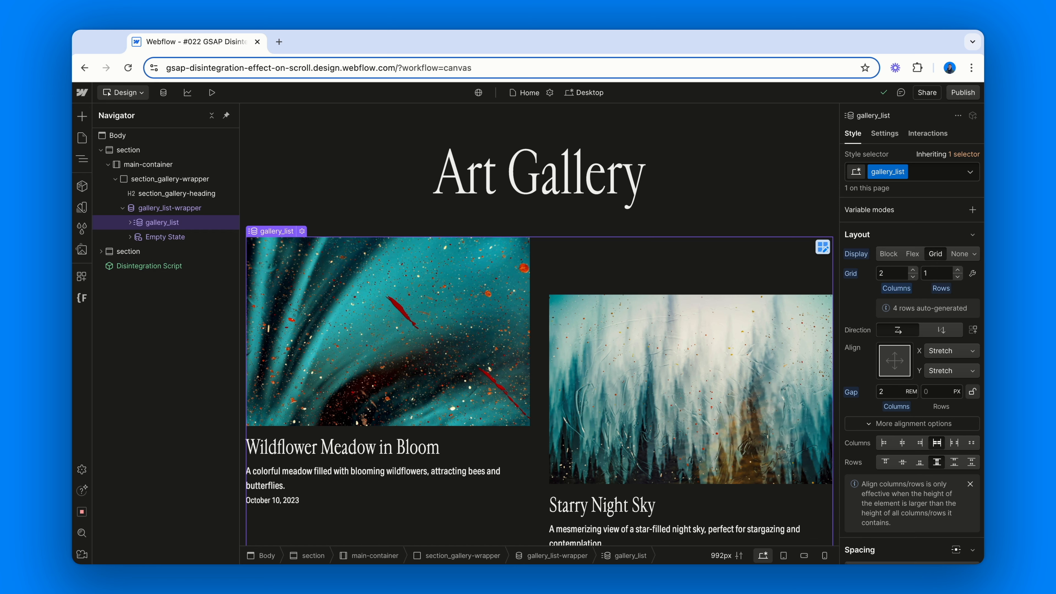
pyautogui.click(140, 225)
pyautogui.click(168, 237)
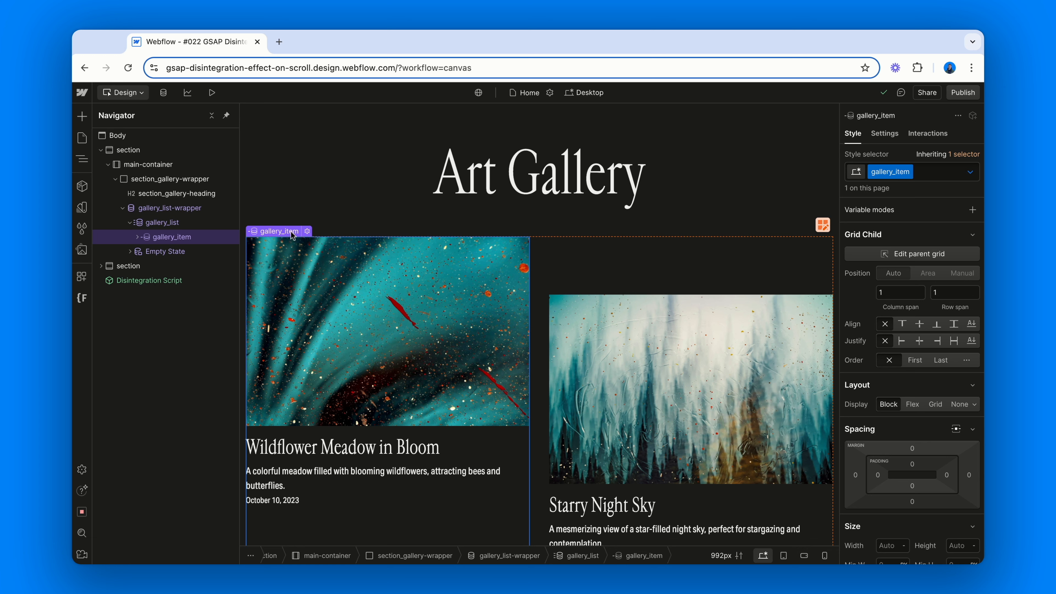
pyautogui.click(137, 237)
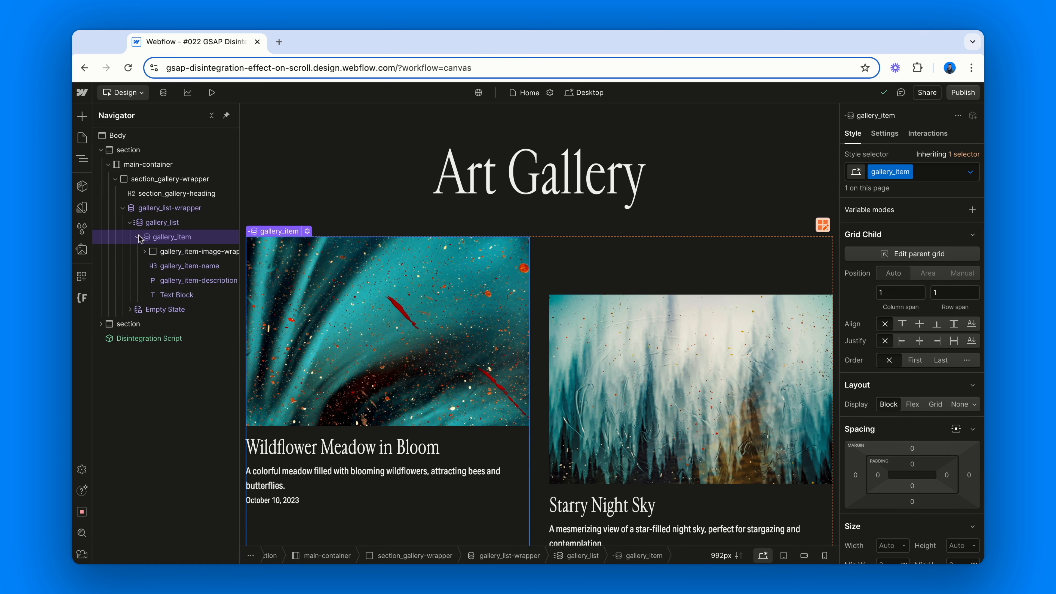
pyautogui.click(192, 251)
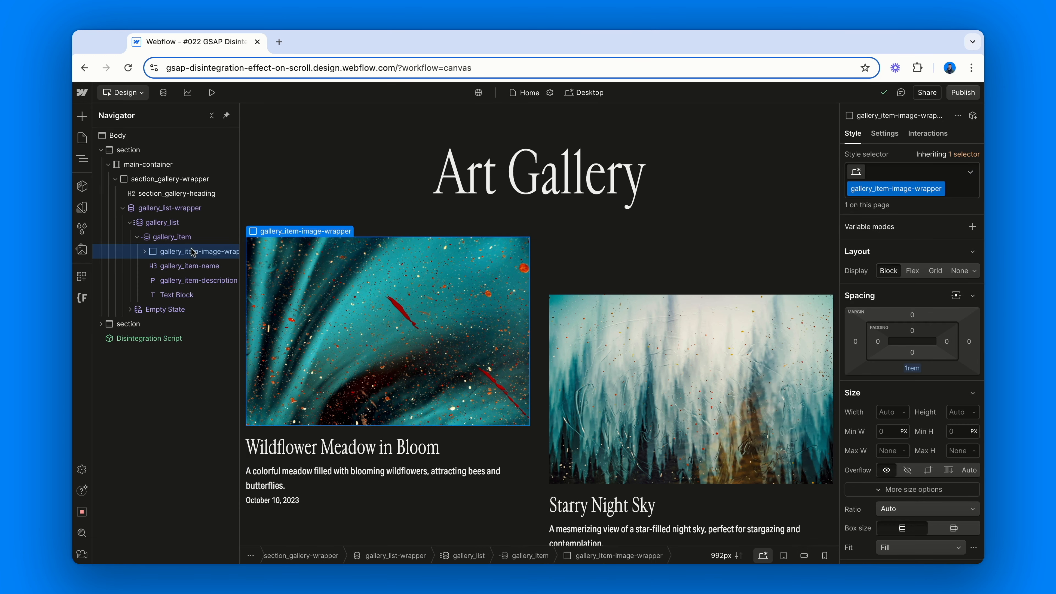
# Inspect the image wrapper's custom attribute fc-disintegration with the value component in its settings
pyautogui.hscroll(1, 192, 250)
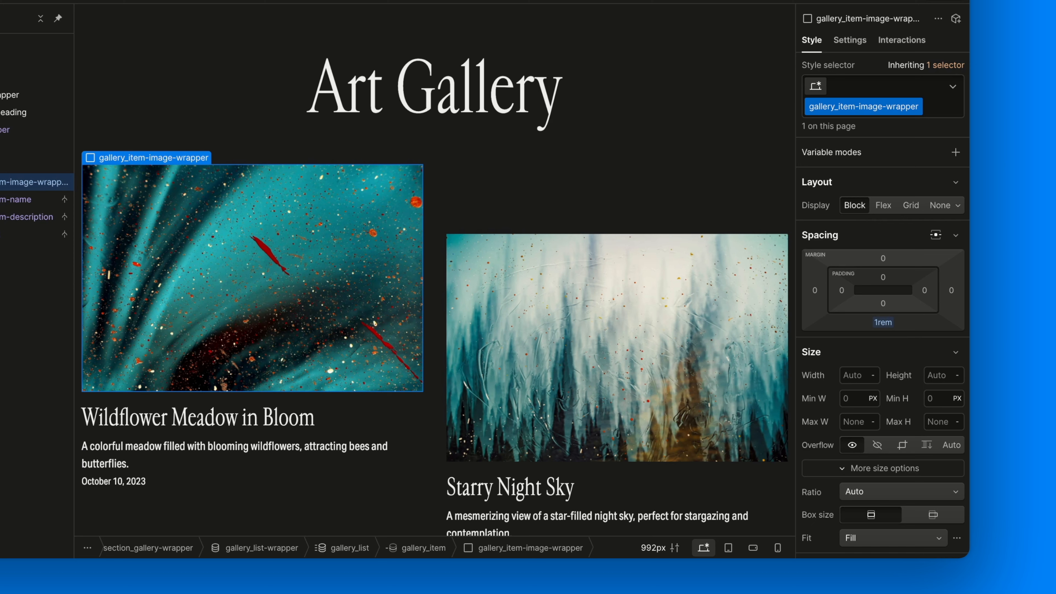
pyautogui.scroll(-8, 876, 332)
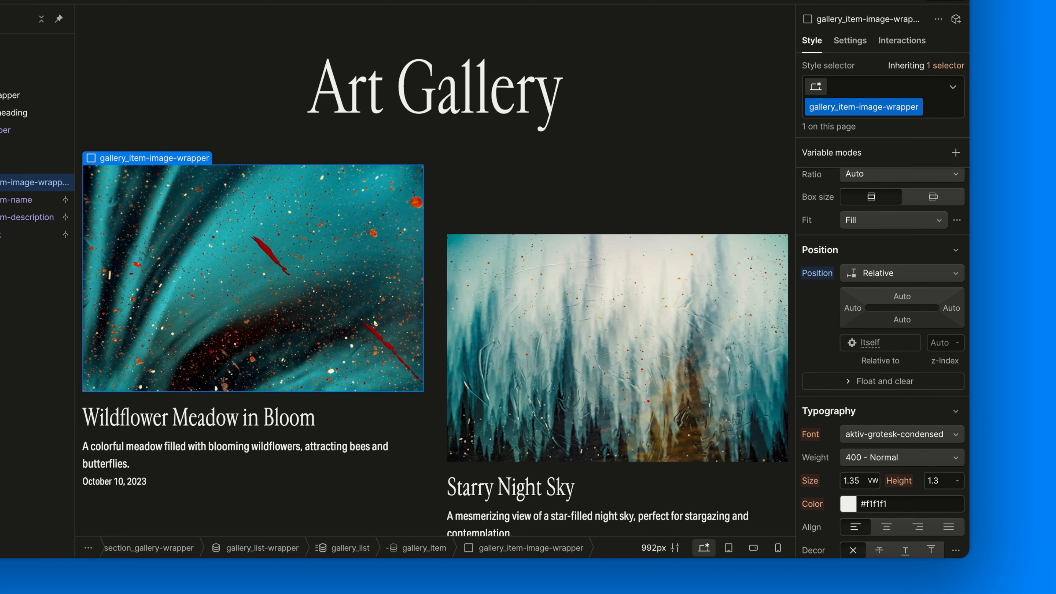
pyautogui.click(850, 40)
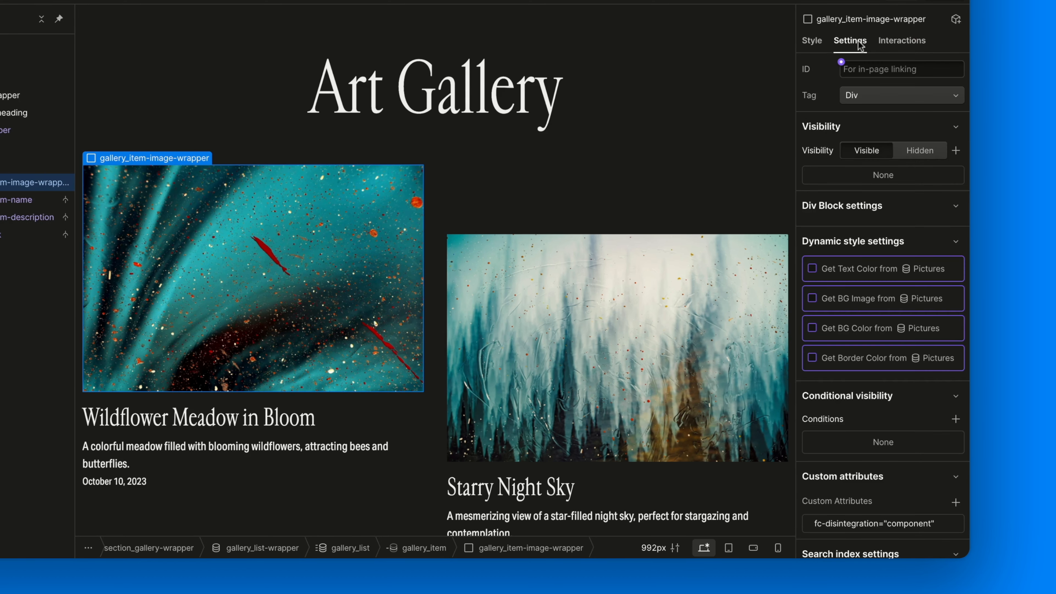
pyautogui.scroll(-3, 852, 208)
pyautogui.click(864, 432)
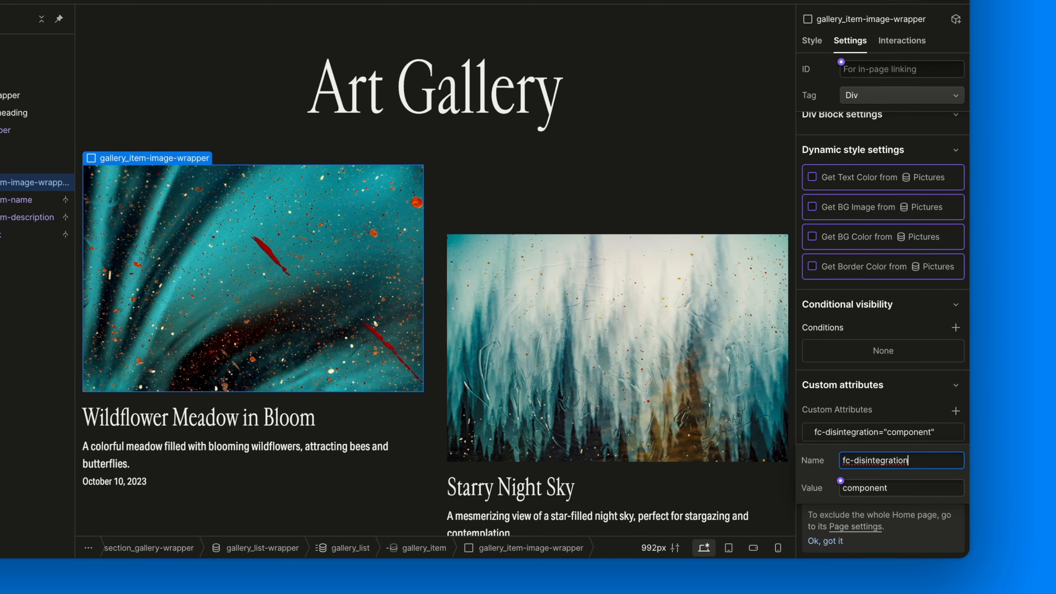
pyautogui.click(908, 492)
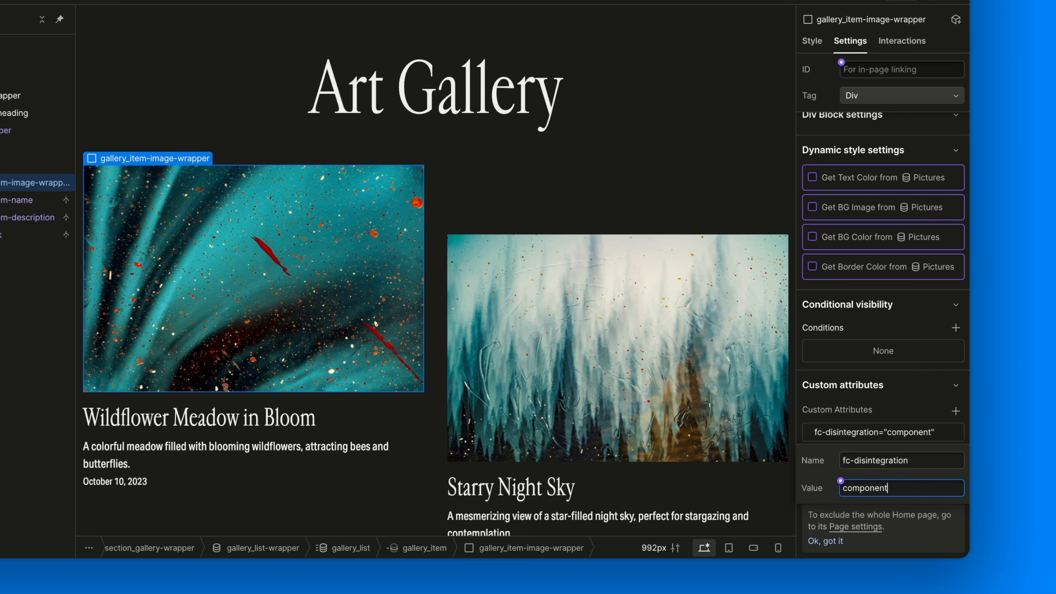
pyautogui.click(892, 410)
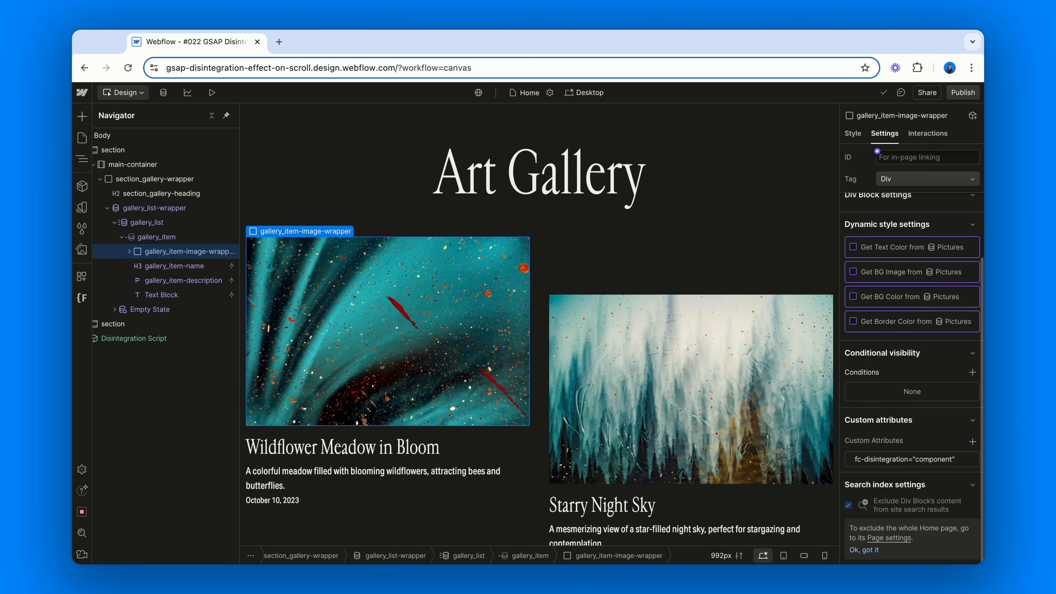
# Read the page's How it works documentation for the component and deactivate-on-mobile attributes
pyautogui.scroll(-20, 644, 429)
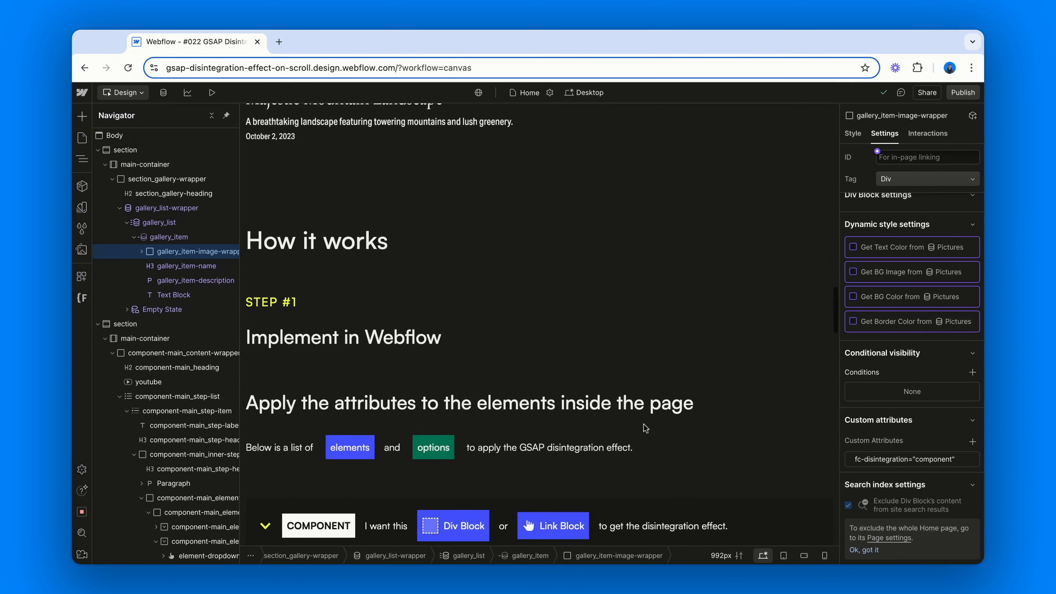
pyautogui.scroll(-2, 644, 428)
pyautogui.click(373, 449)
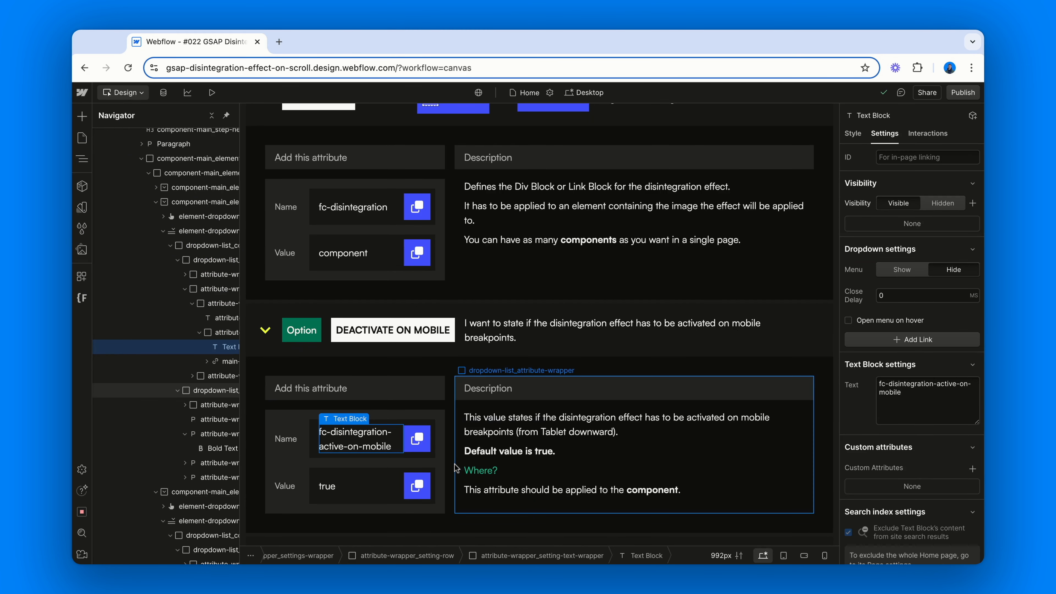
pyautogui.scroll(-2, 456, 468)
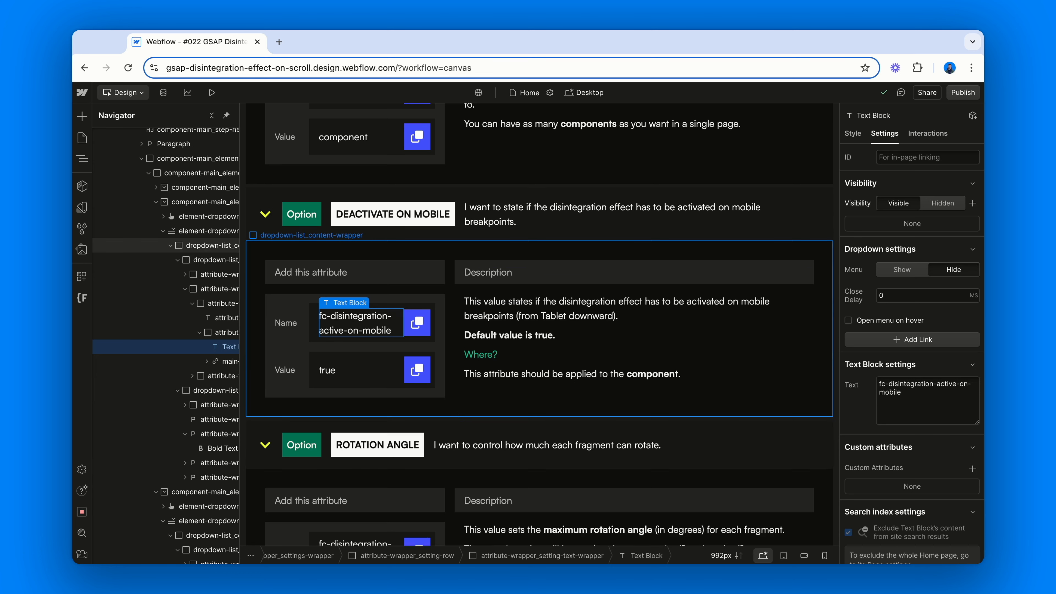
pyautogui.click(469, 337)
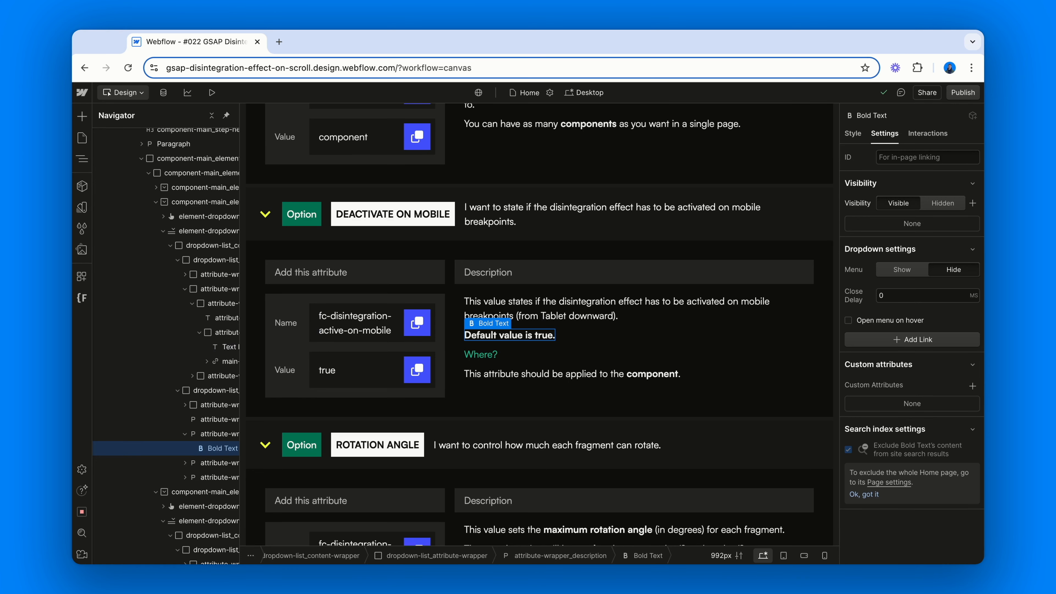
pyautogui.scroll(-7, 634, 283)
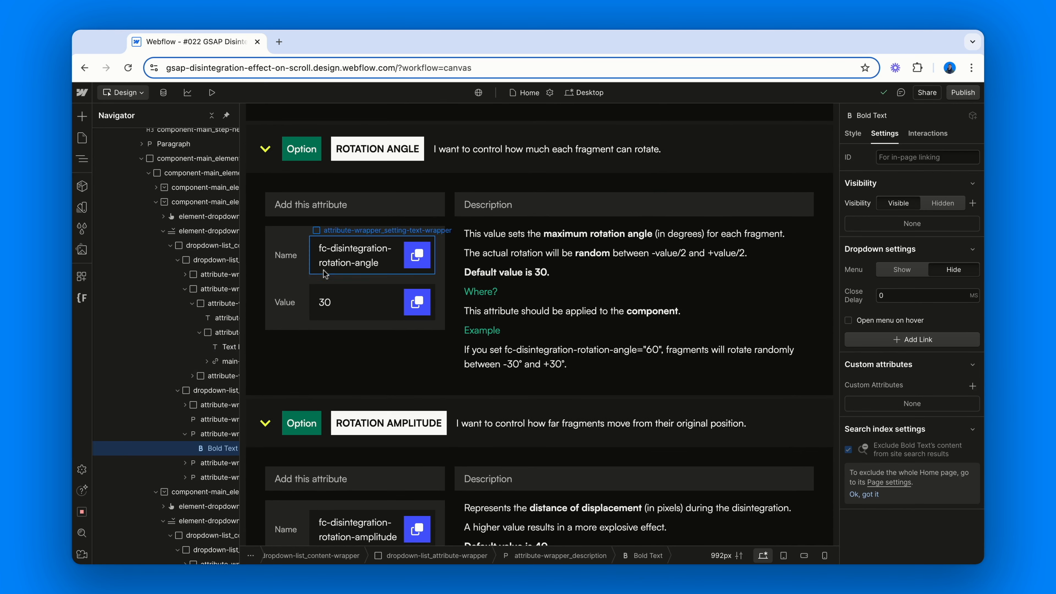
# Read the documentation for the rotation angle and rotation amplitude attributes and their default values
pyautogui.click(332, 263)
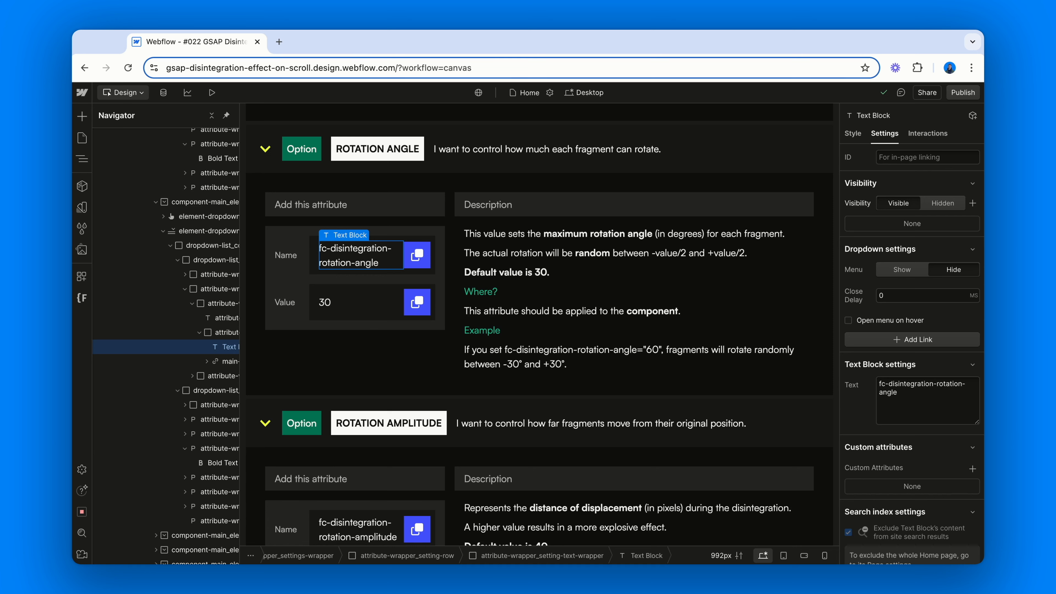
pyautogui.click(474, 272)
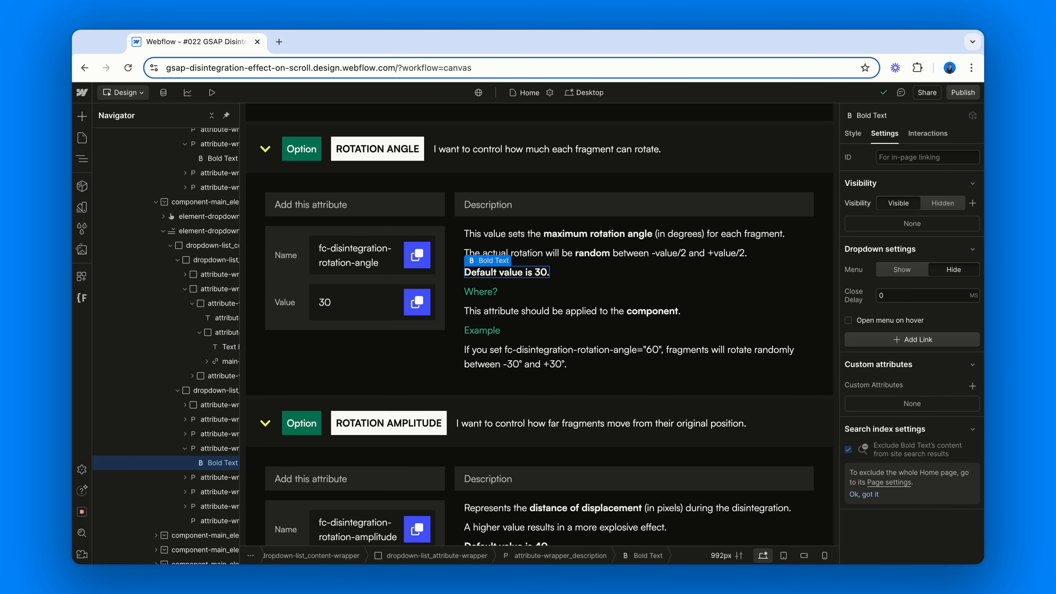
pyautogui.click(472, 358)
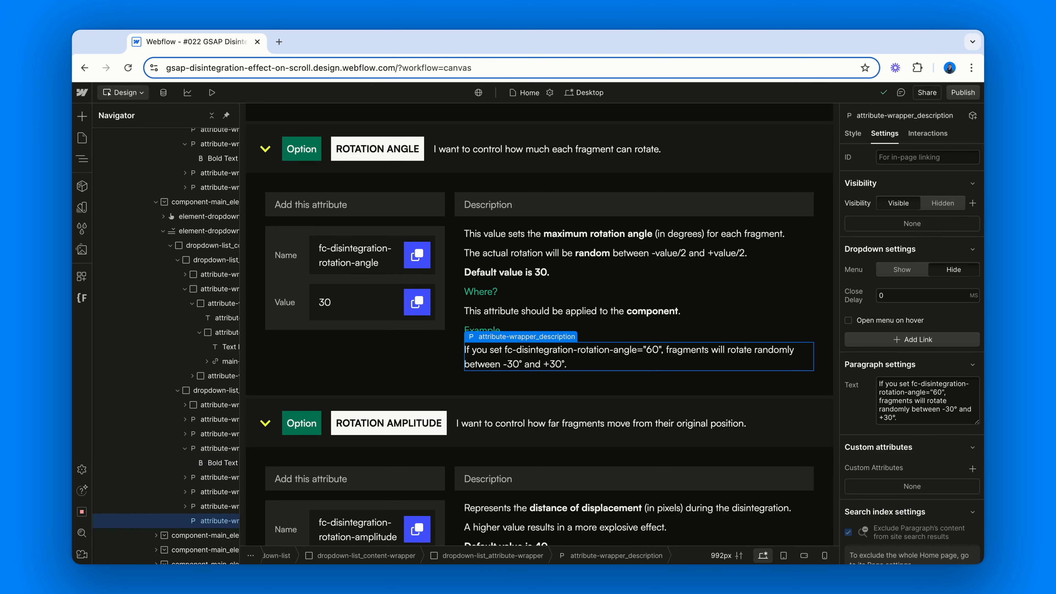
pyautogui.scroll(-6, 333, 287)
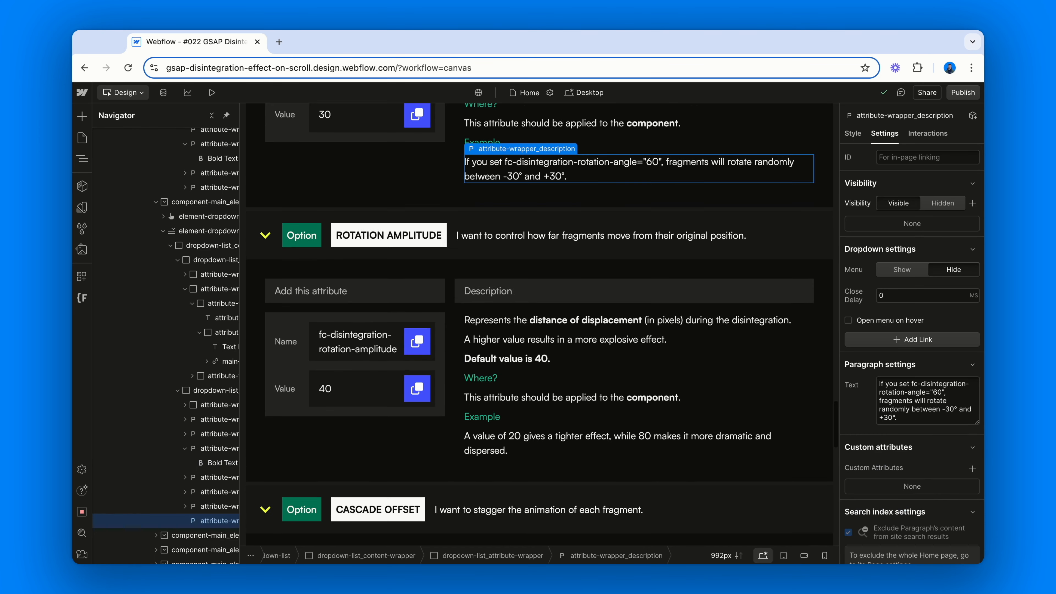
pyautogui.click(342, 285)
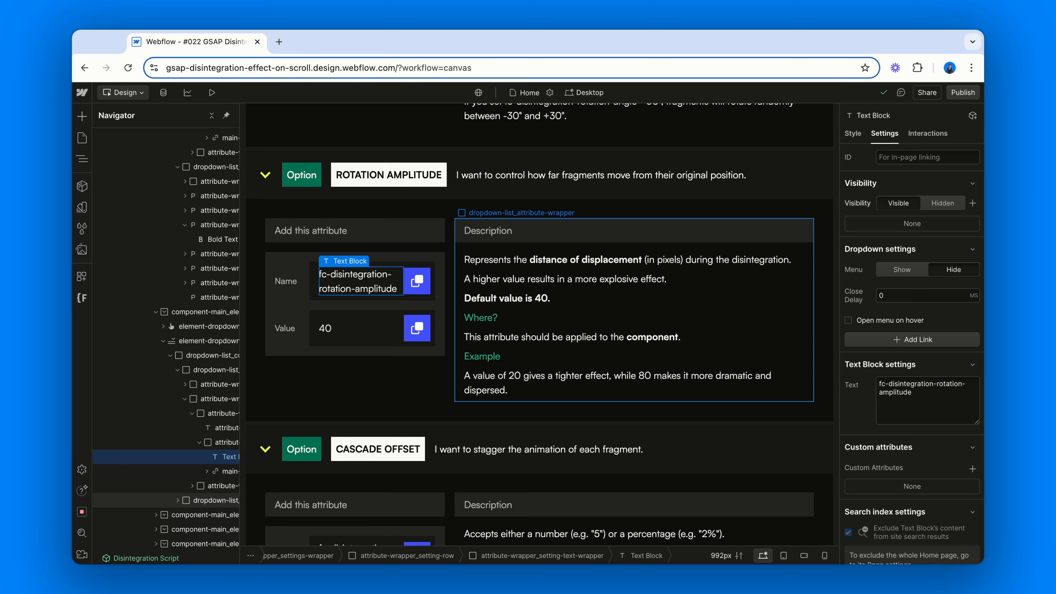
pyautogui.click(474, 300)
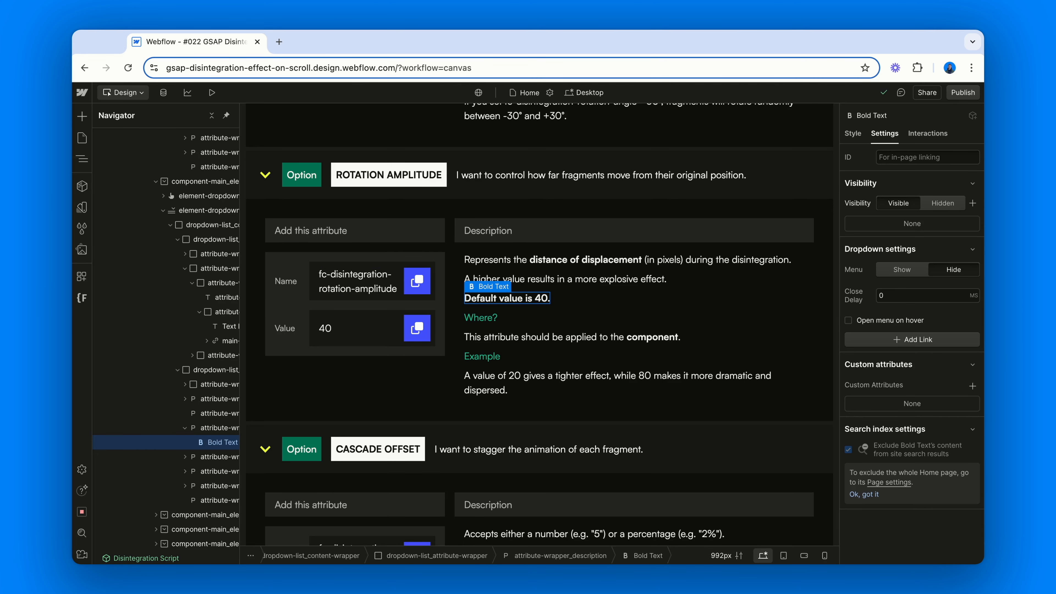
pyautogui.scroll(-7, 540, 325)
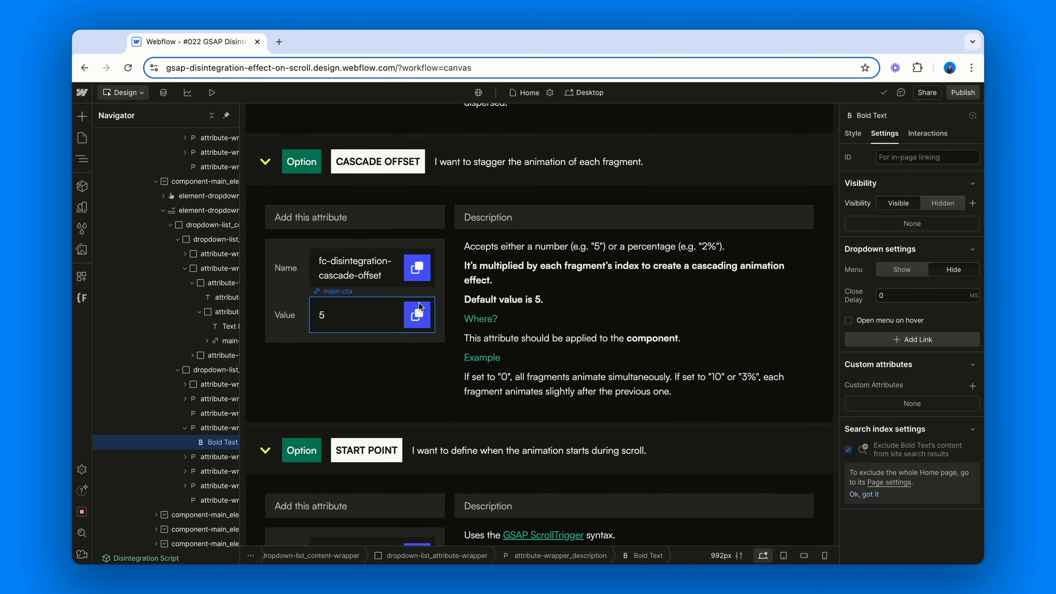
# Read the documentation for the cascade offset and start point attributes and their default values
pyautogui.click(365, 273)
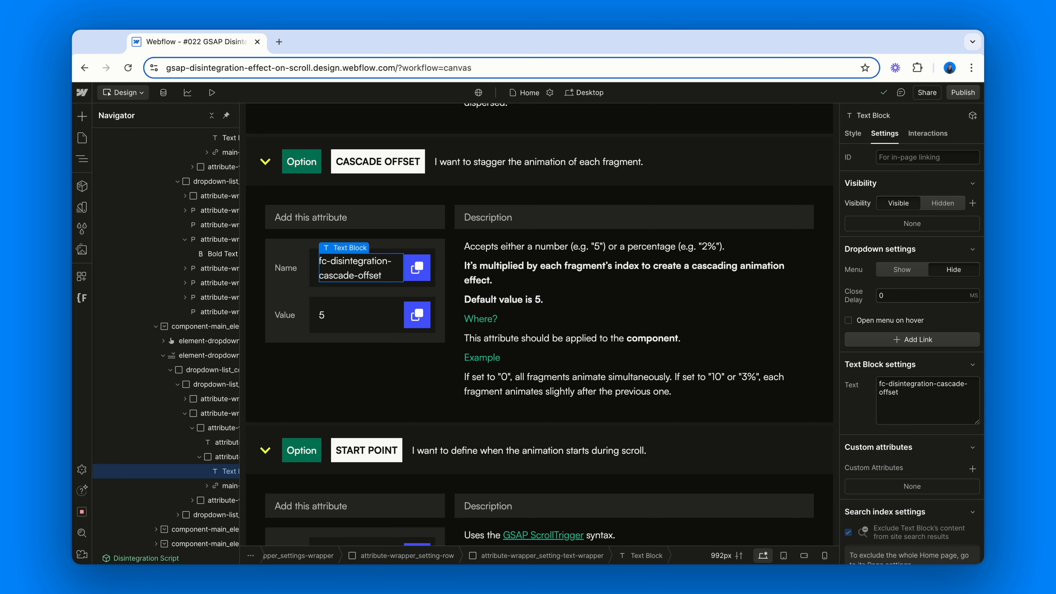
pyautogui.click(473, 246)
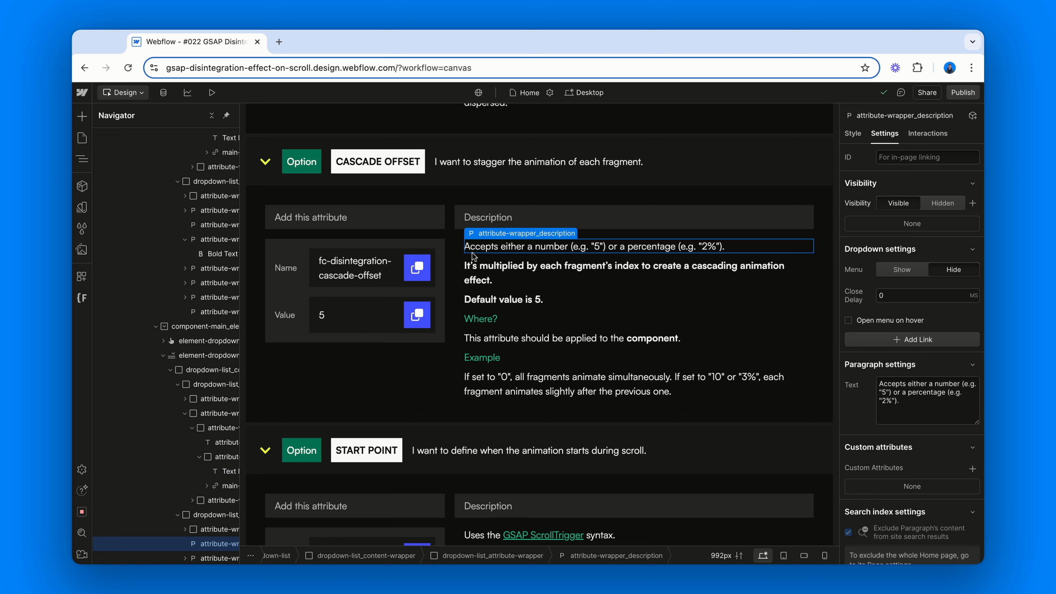
pyautogui.click(481, 300)
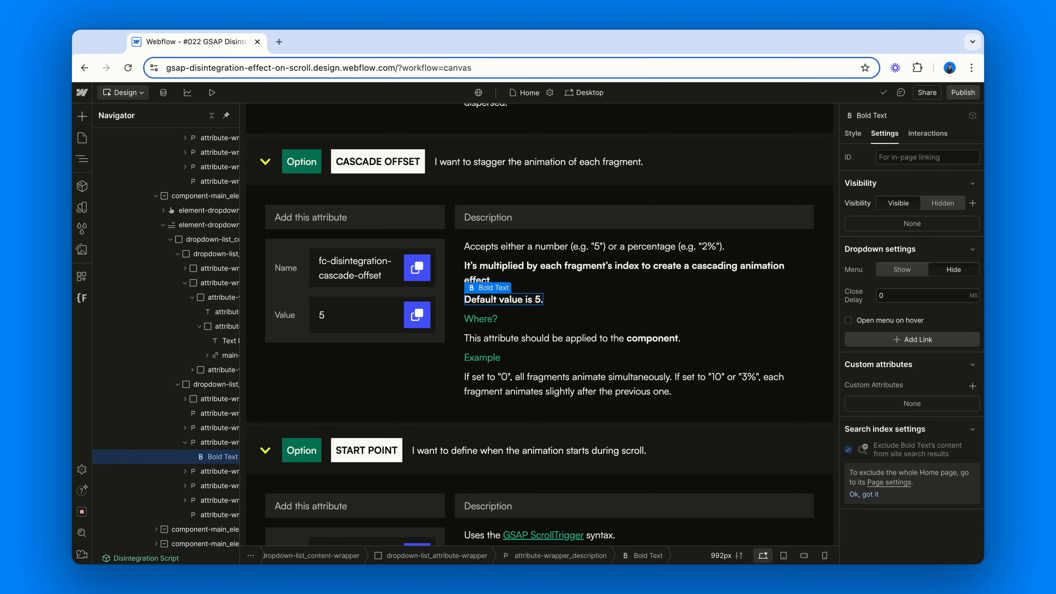
pyautogui.click(471, 388)
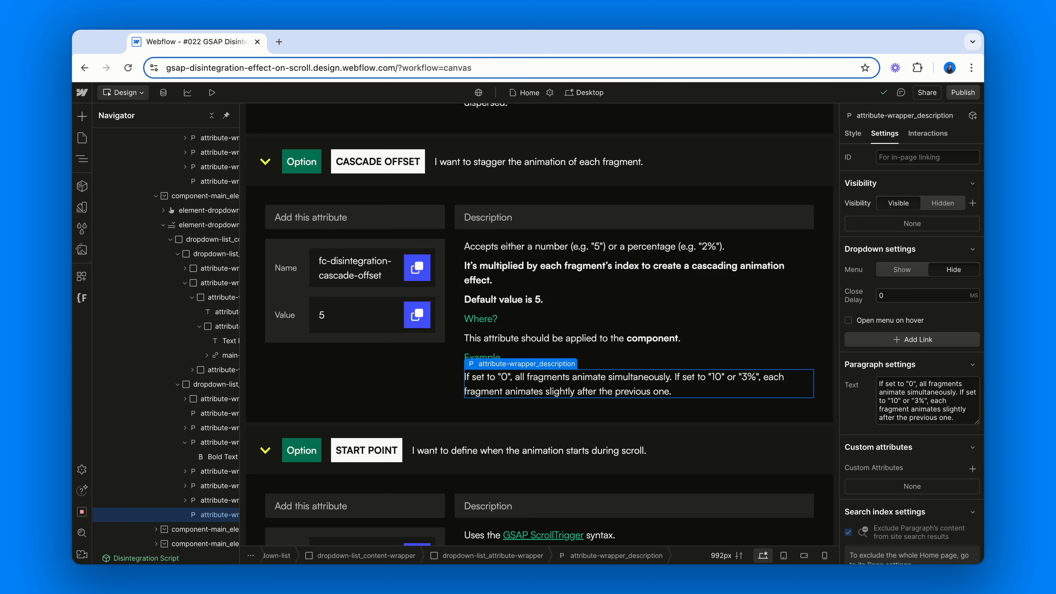
pyautogui.scroll(-8, 399, 354)
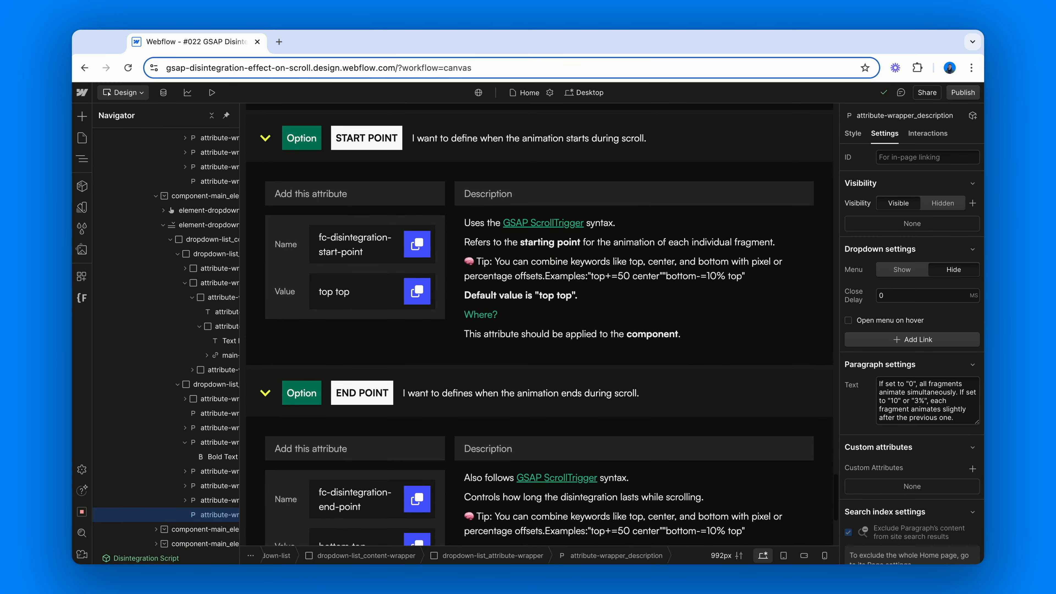
pyautogui.click(371, 244)
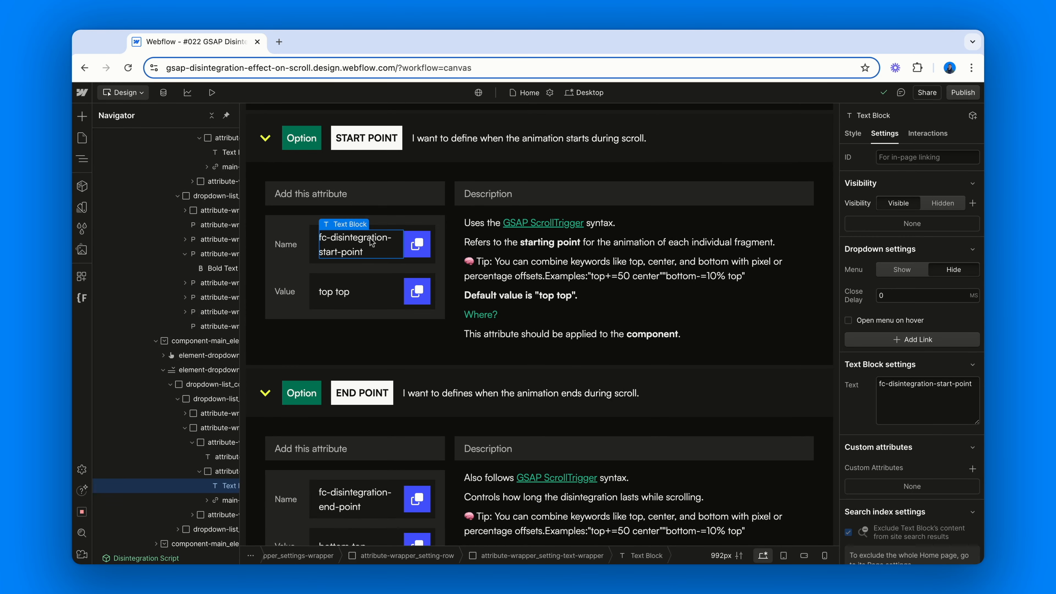
pyautogui.click(469, 225)
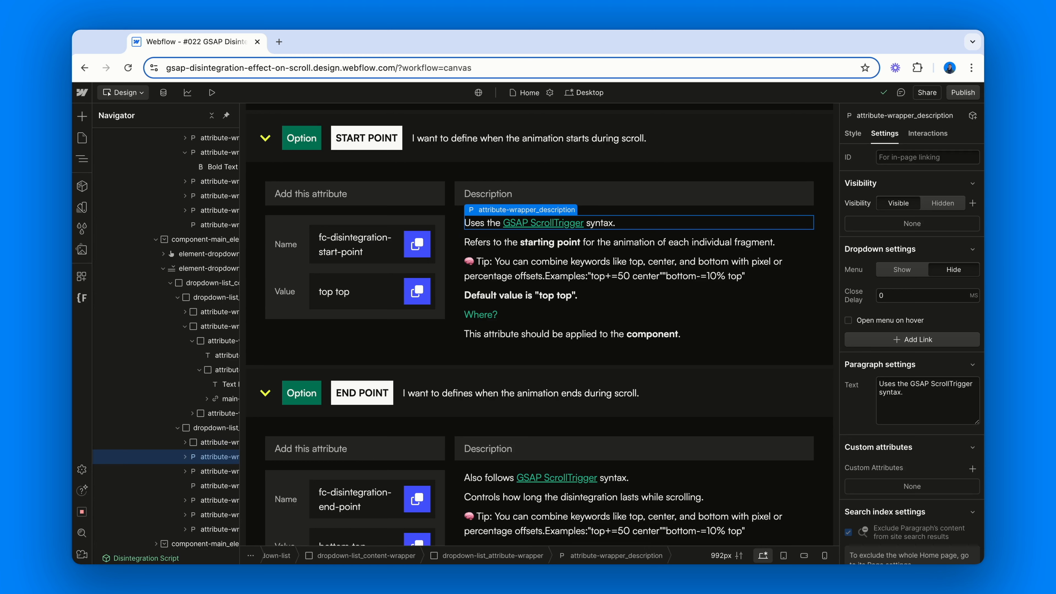
pyautogui.click(480, 296)
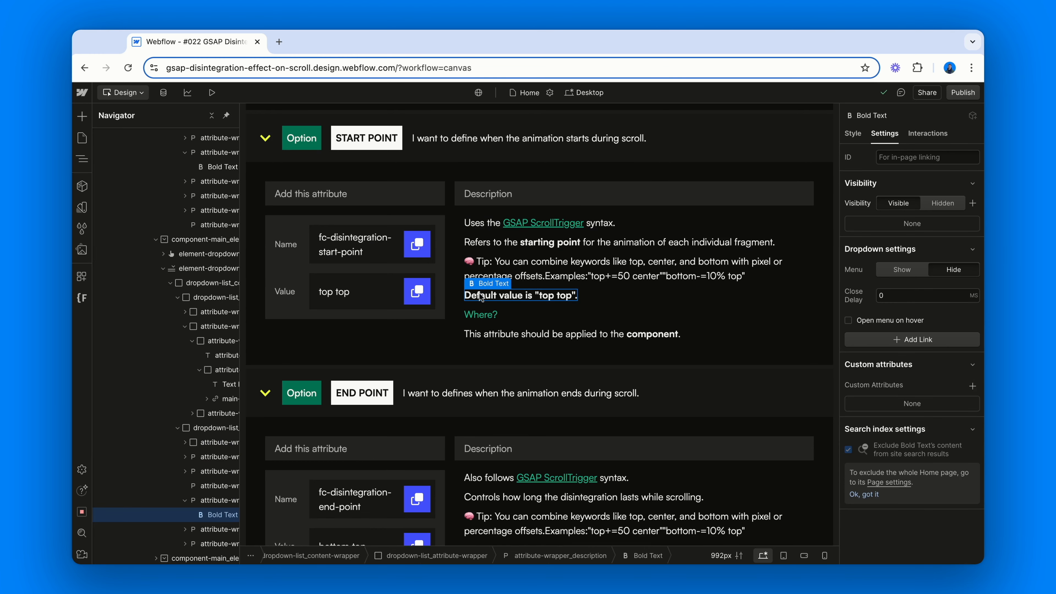
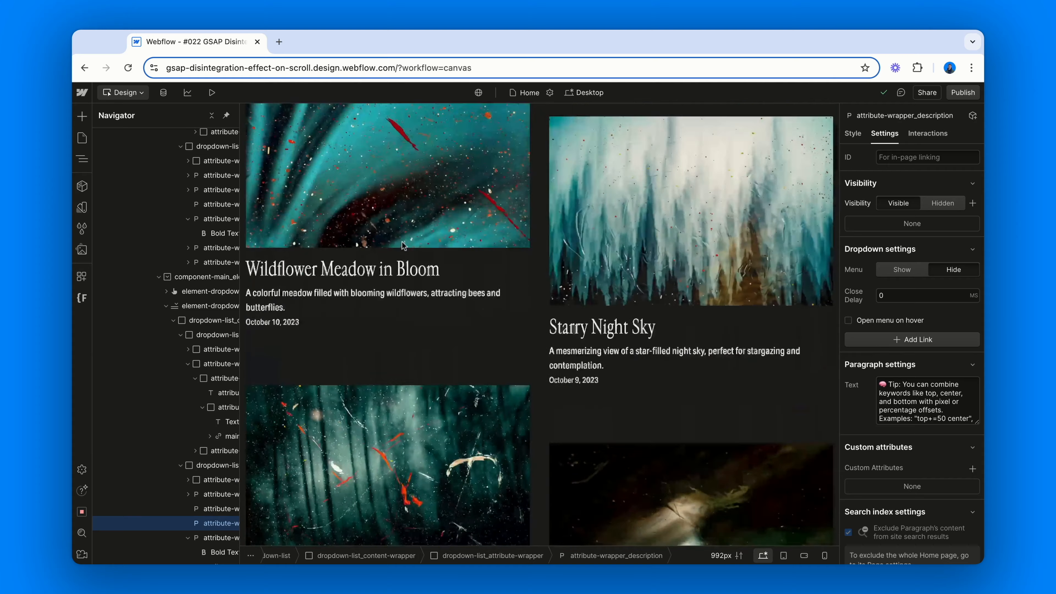
# Inspect the gallery item's image, name, description and date text block elements in the collection list
pyautogui.click(401, 242)
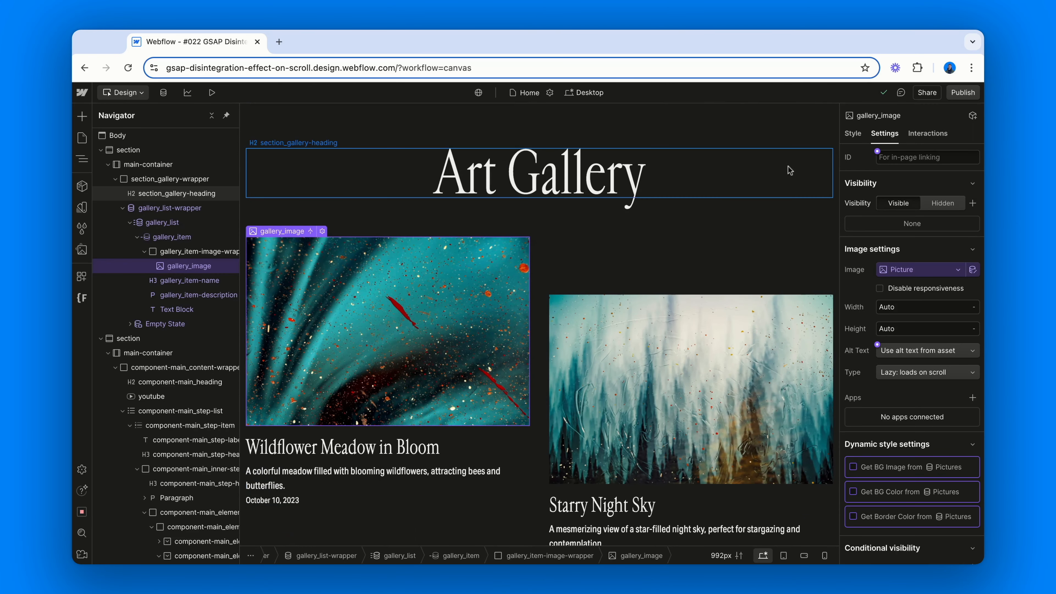
pyautogui.click(853, 133)
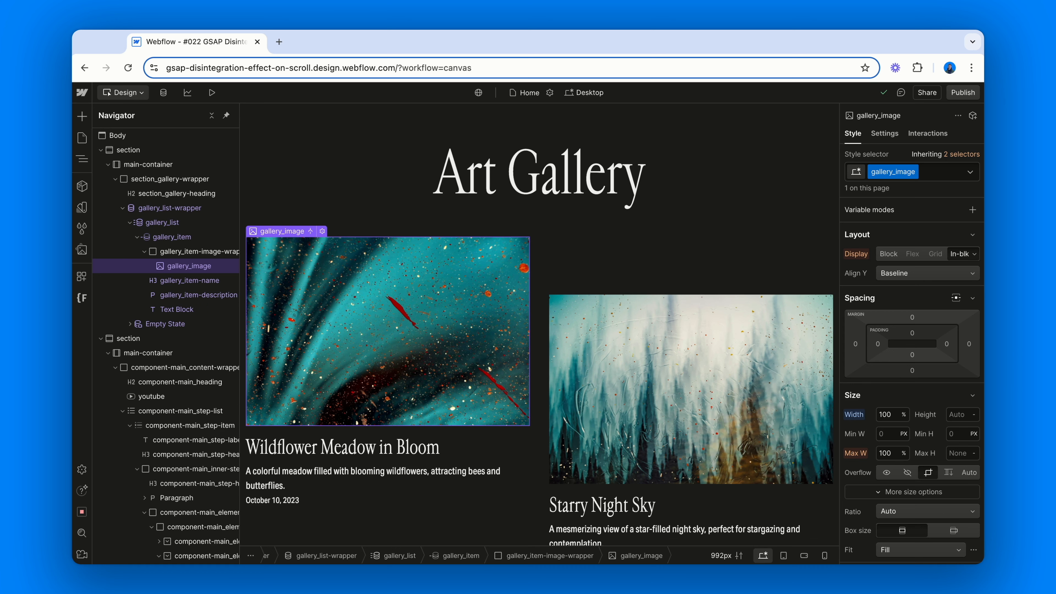
pyautogui.click(203, 280)
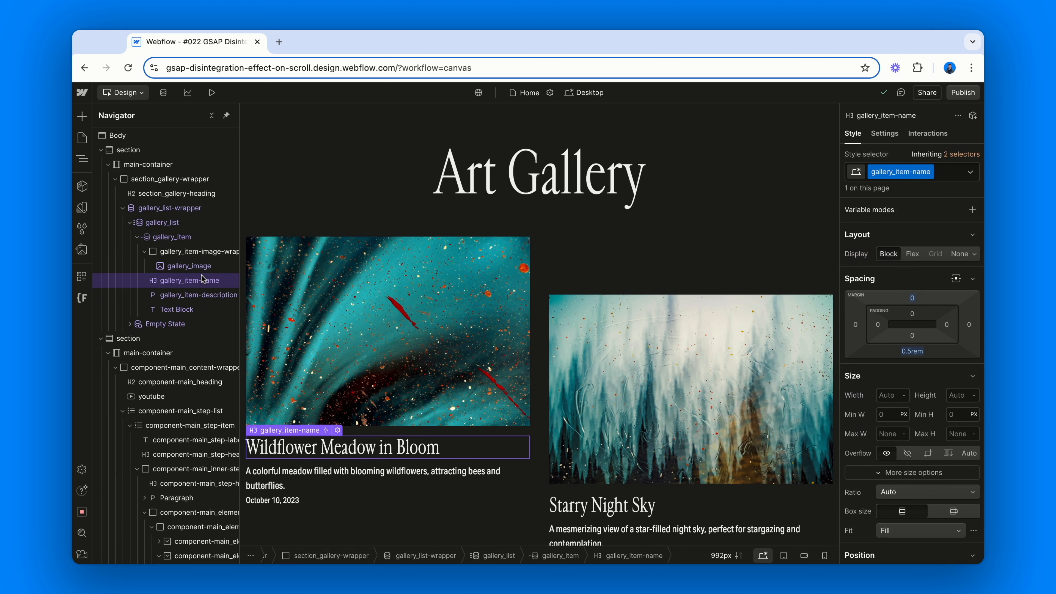
pyautogui.click(202, 294)
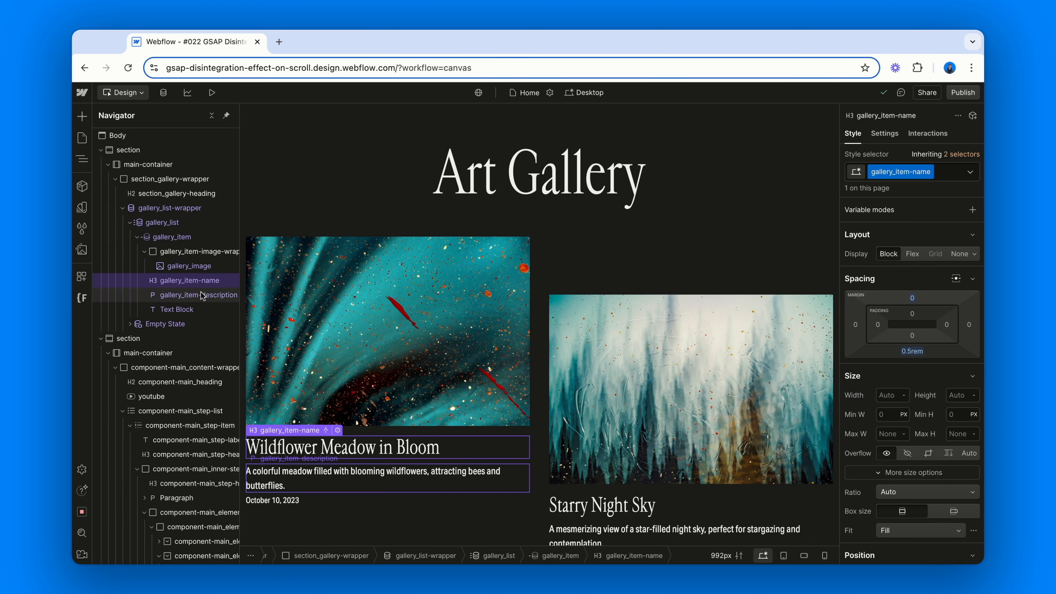
pyautogui.click(185, 310)
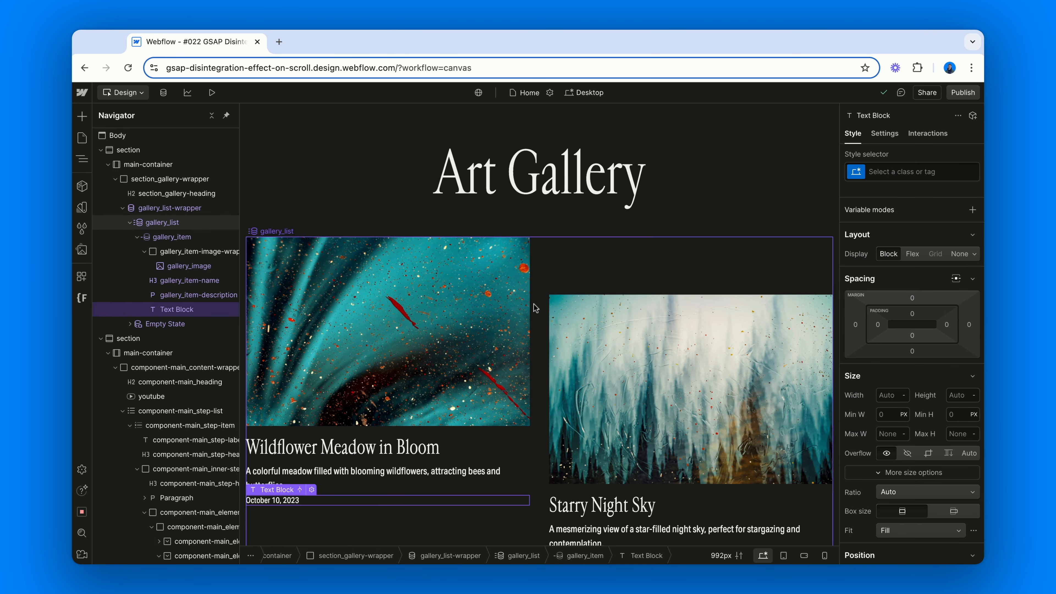
pyautogui.scroll(-5, 536, 308)
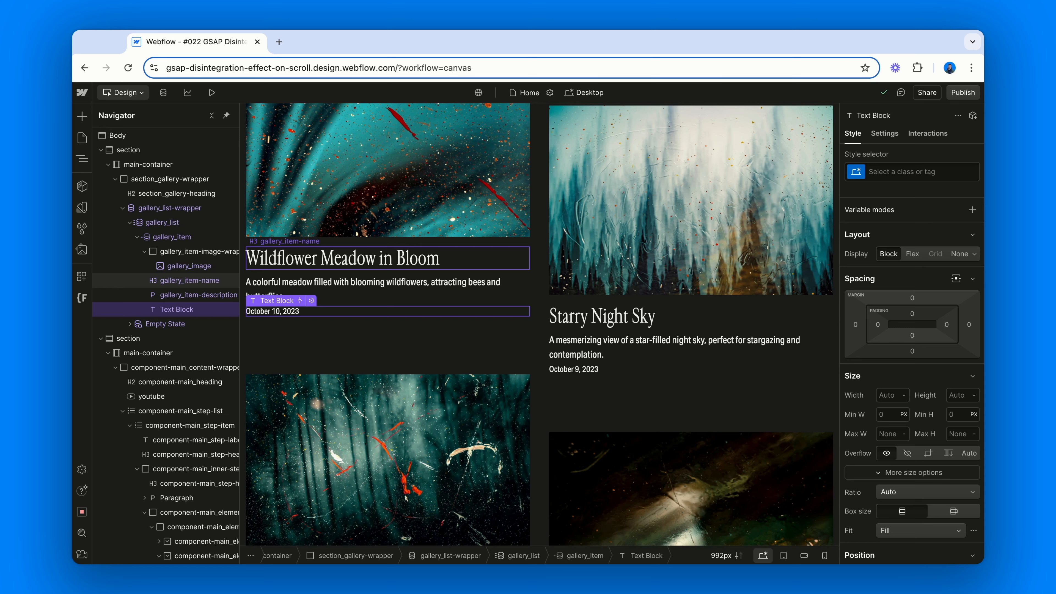
# Publish the site to the selected staging domain
pyautogui.click(961, 93)
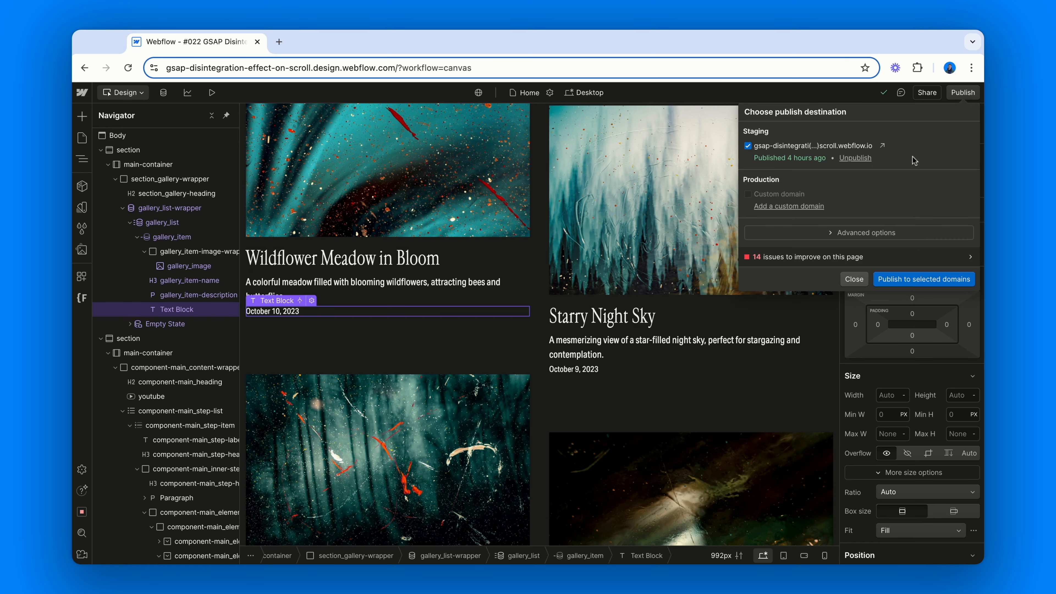
pyautogui.click(915, 277)
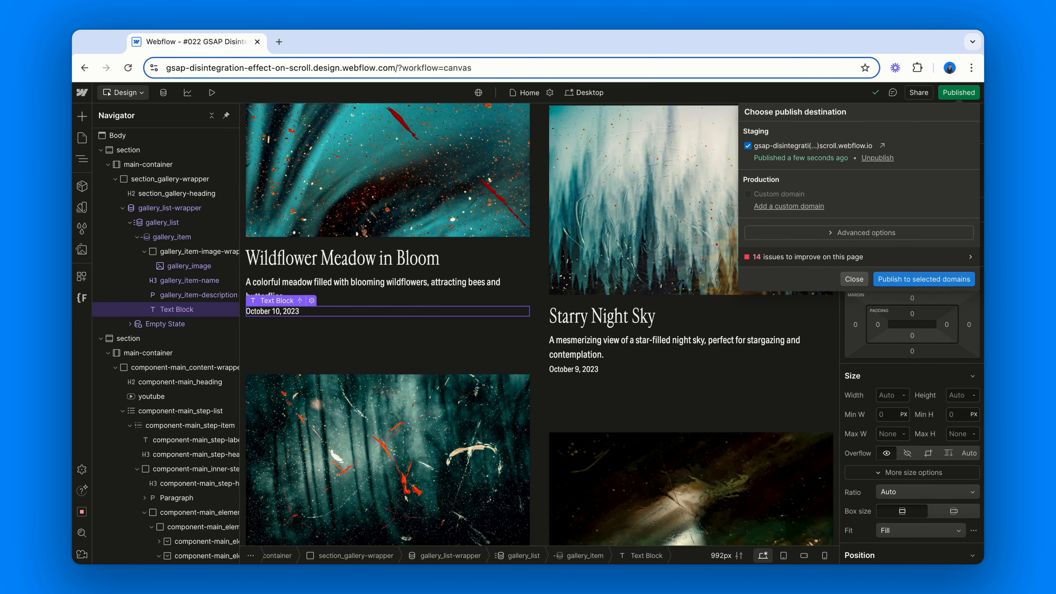
# Open the published staging site and scroll through the art gallery to preview the disintegration-on-scroll effect
pyautogui.click(882, 145)
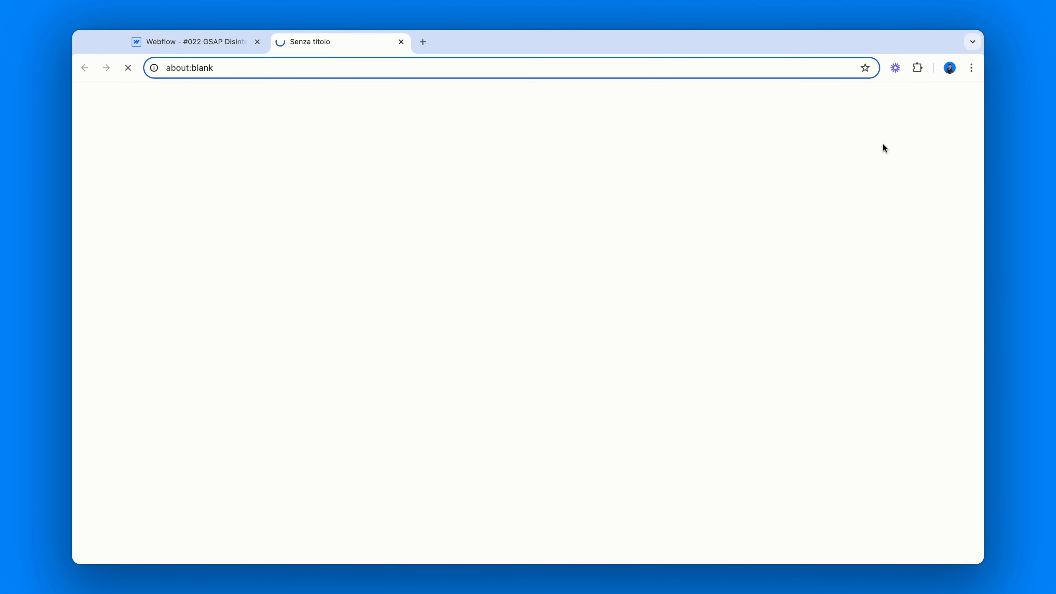
pyautogui.scroll(-5, 528, 323)
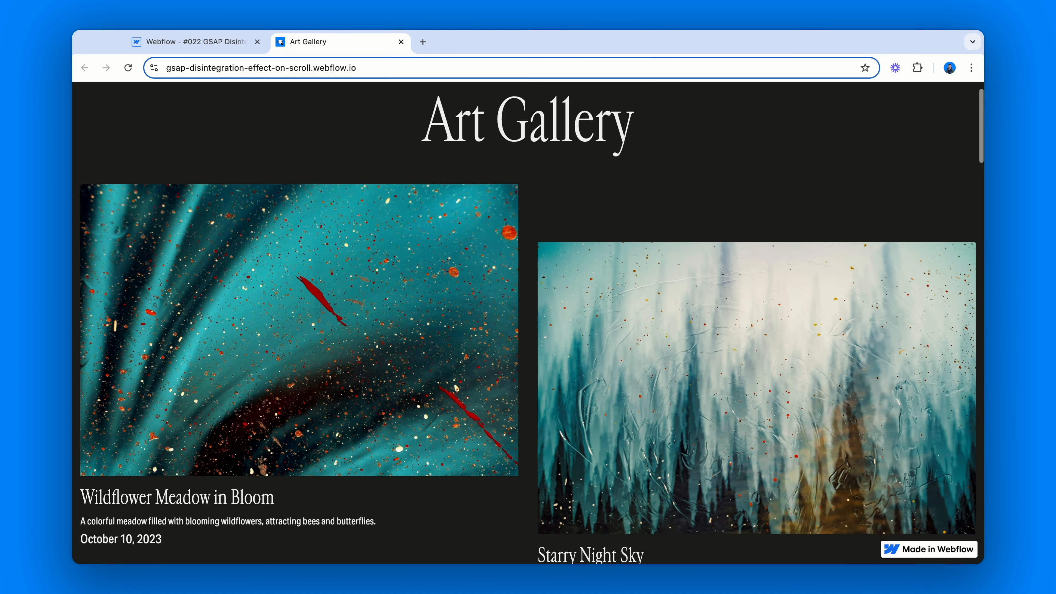
pyautogui.scroll(-7, 528, 324)
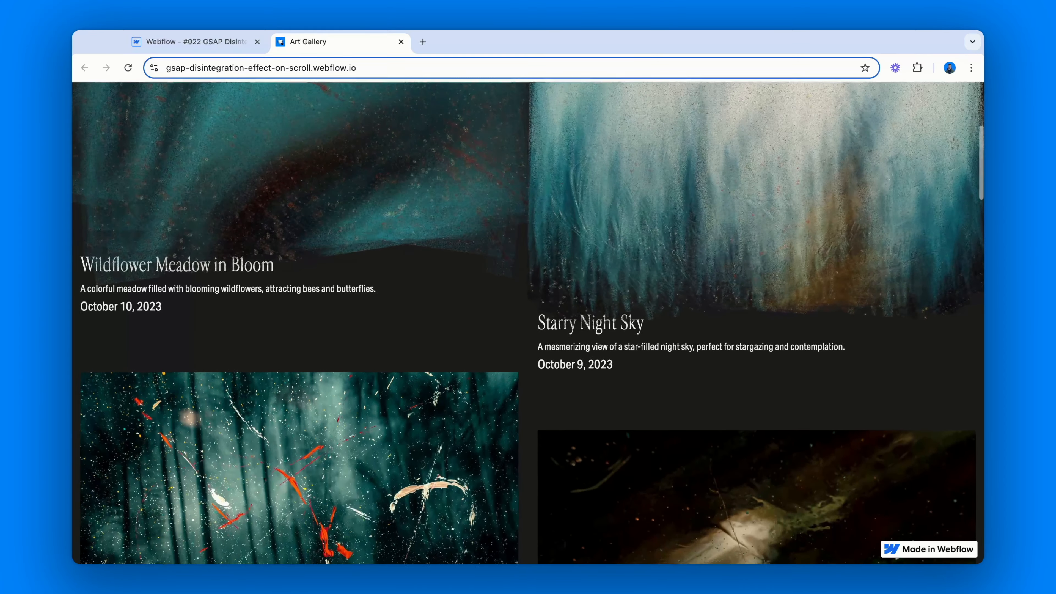
pyautogui.scroll(-7, 528, 323)
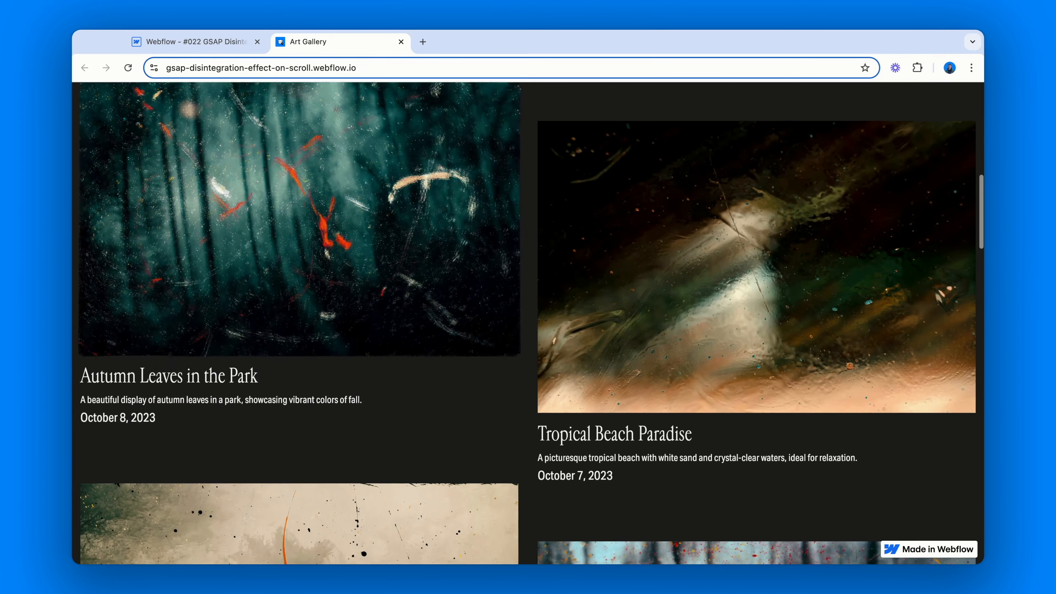
pyautogui.scroll(-6, 528, 323)
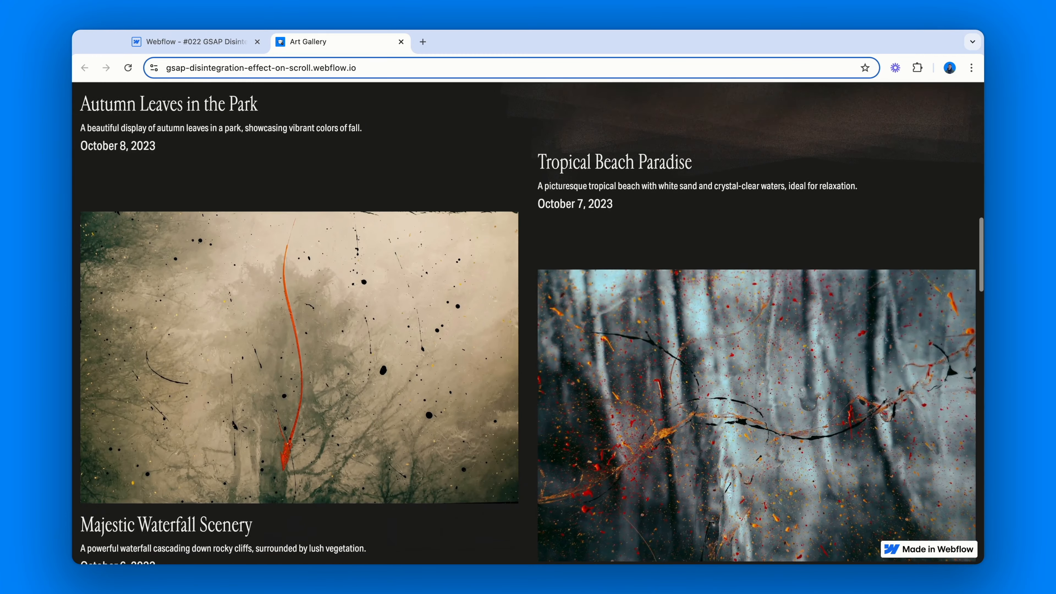
pyautogui.scroll(-8, 528, 323)
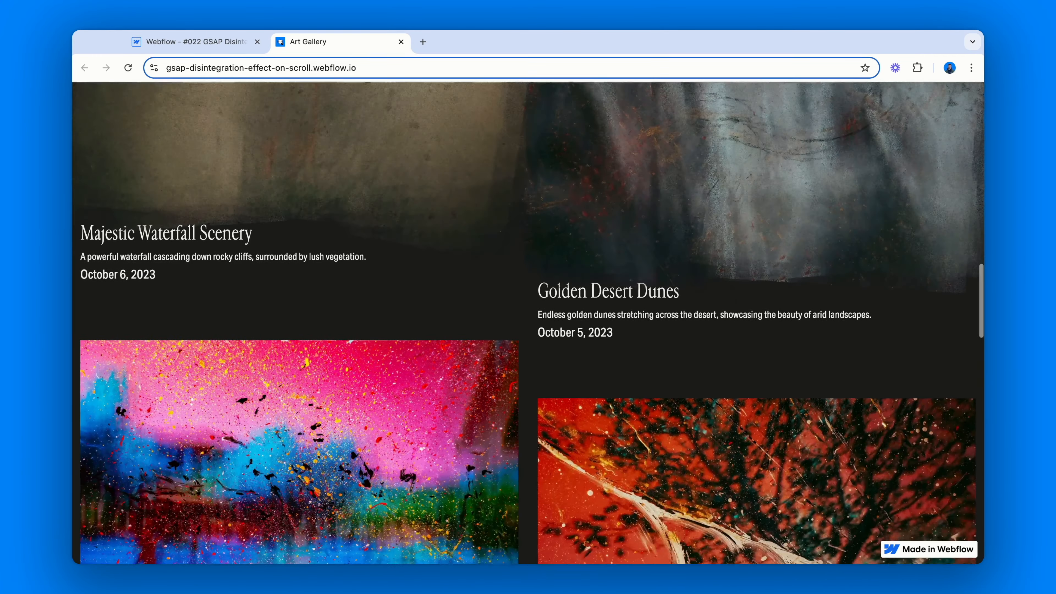
pyautogui.scroll(-5, 528, 323)
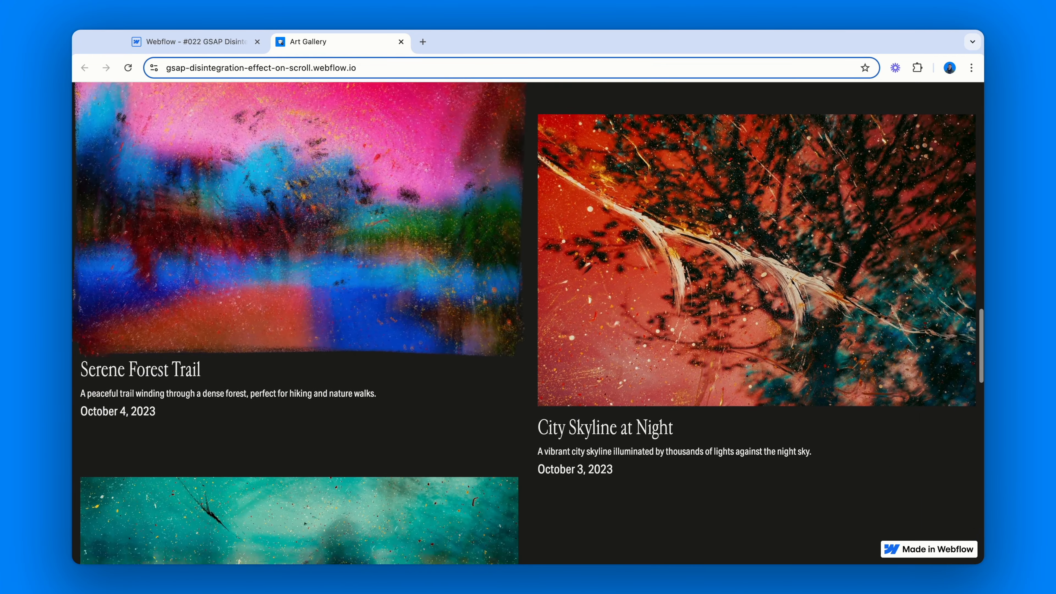
pyautogui.scroll(-2, 528, 324)
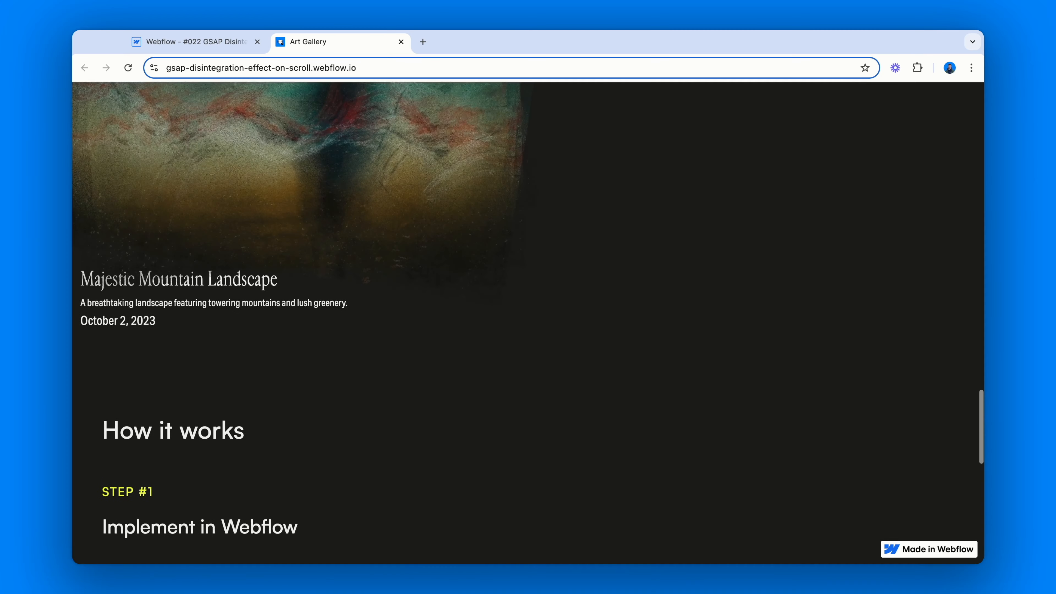
pyautogui.scroll(8, 528, 323)
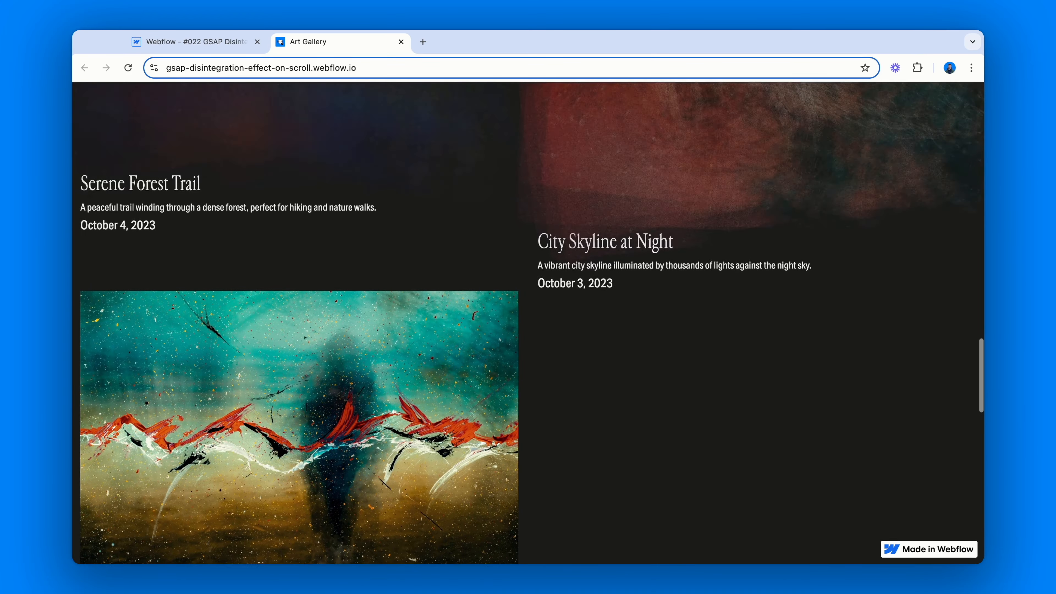
pyautogui.scroll(7, 528, 323)
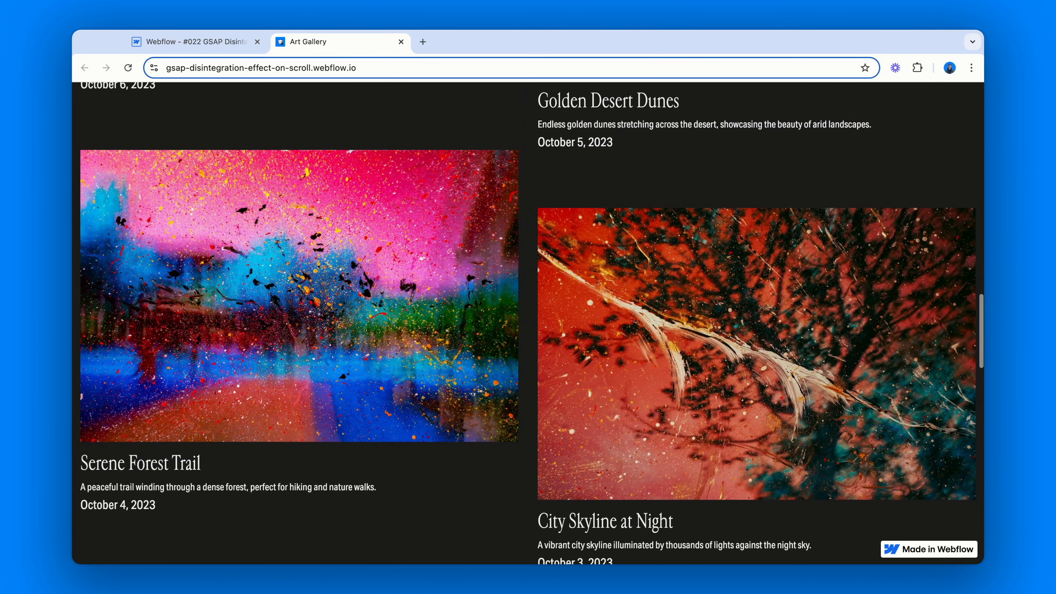
pyautogui.scroll(7, 528, 323)
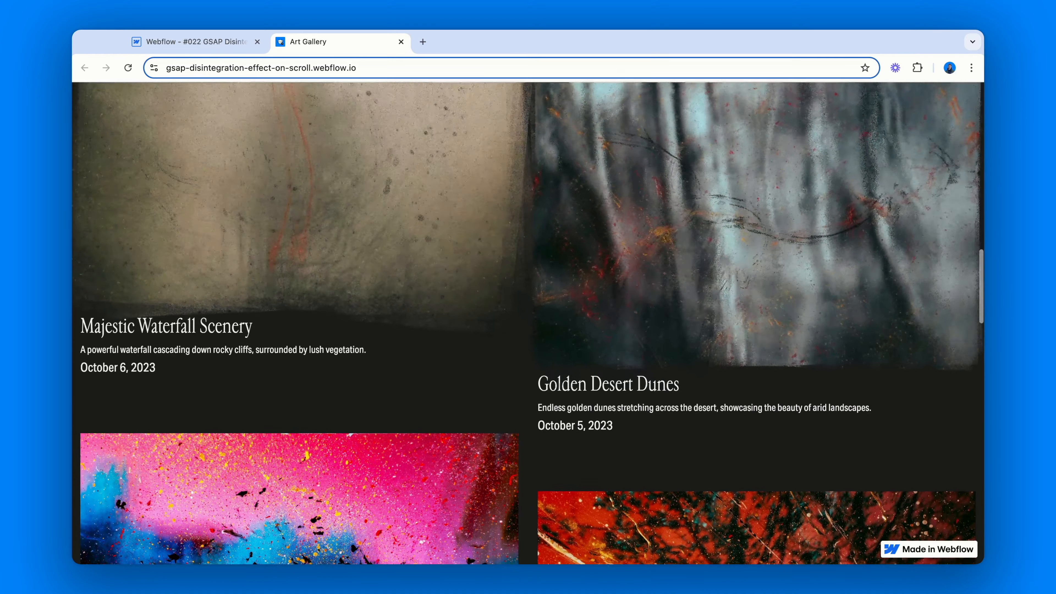
pyautogui.scroll(6, 528, 323)
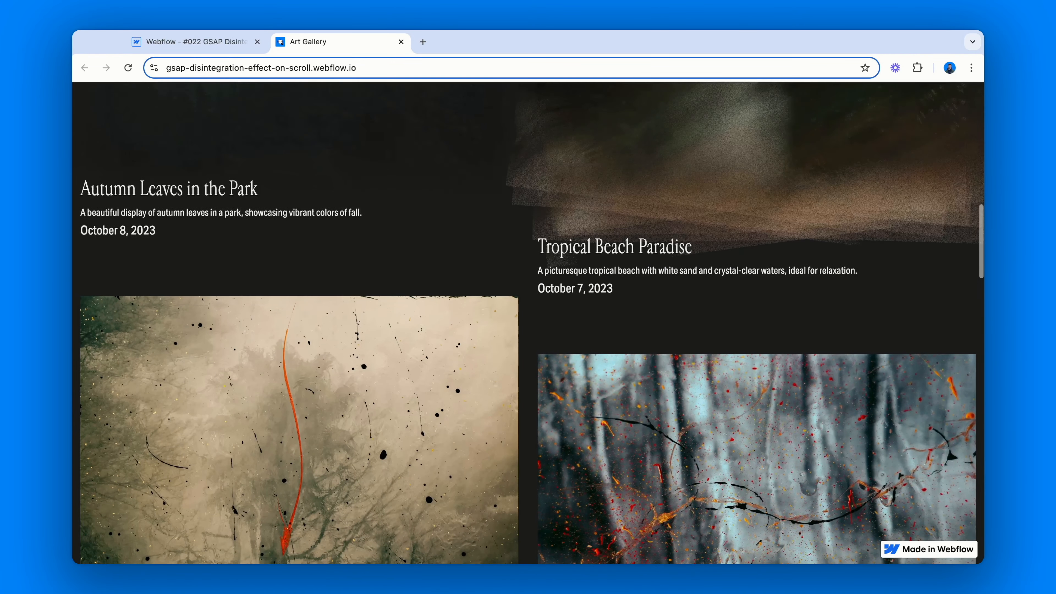
pyautogui.scroll(5, 528, 324)
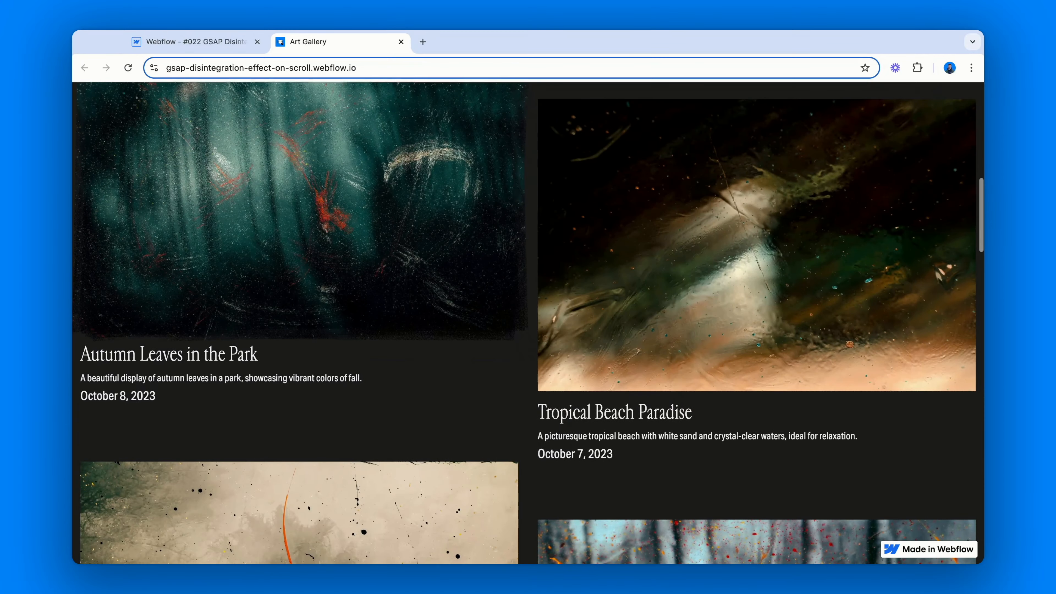
pyautogui.scroll(6, 528, 323)
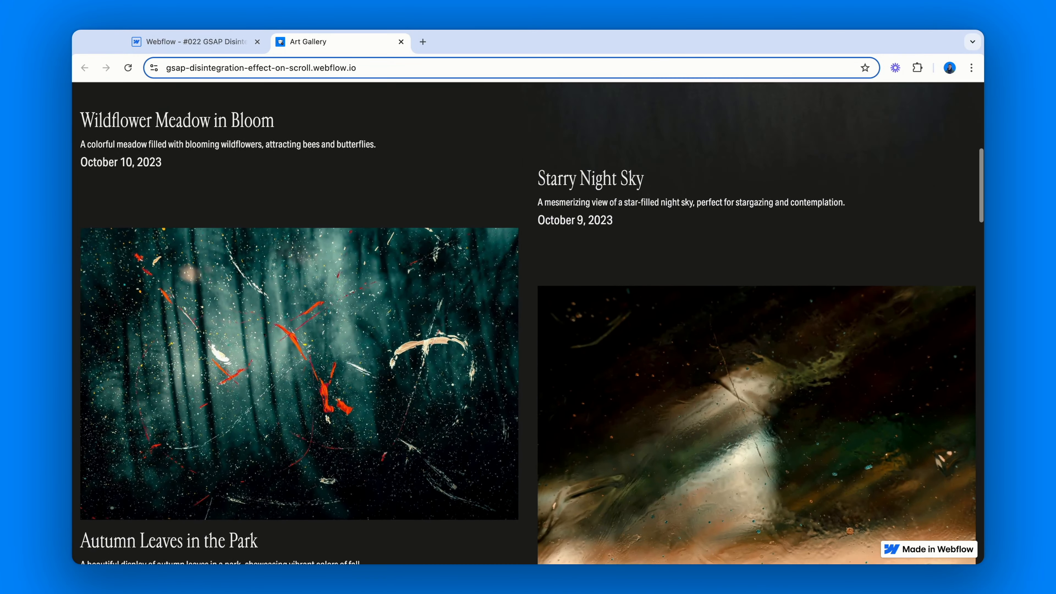
pyautogui.scroll(6, 528, 324)
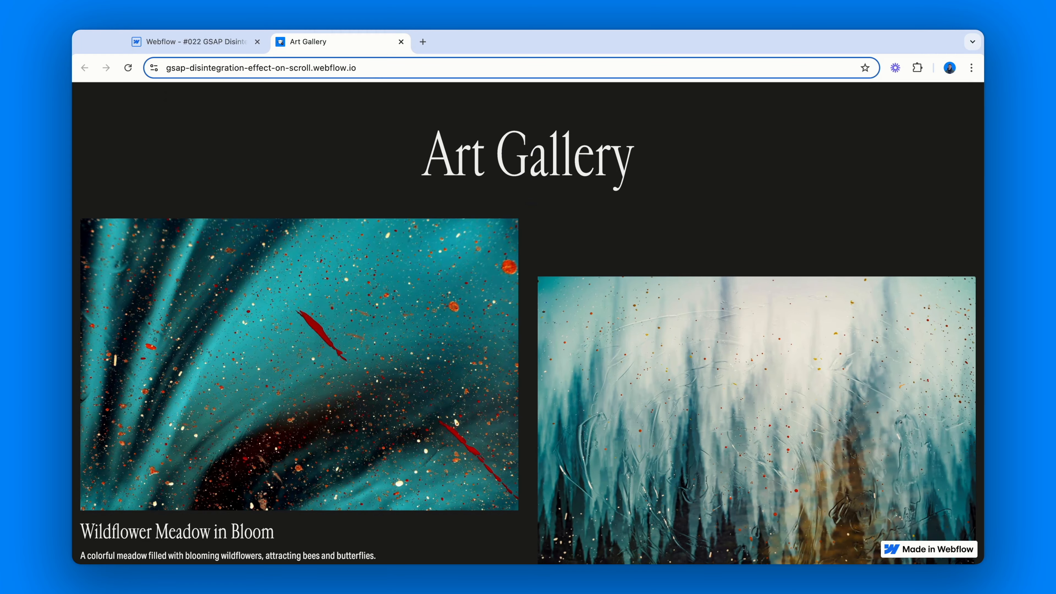
# Open developer tools and narrow the responsive viewport to about 1118 then 943 px, scrolling to test the effect
pyautogui.press('super+alt+i')
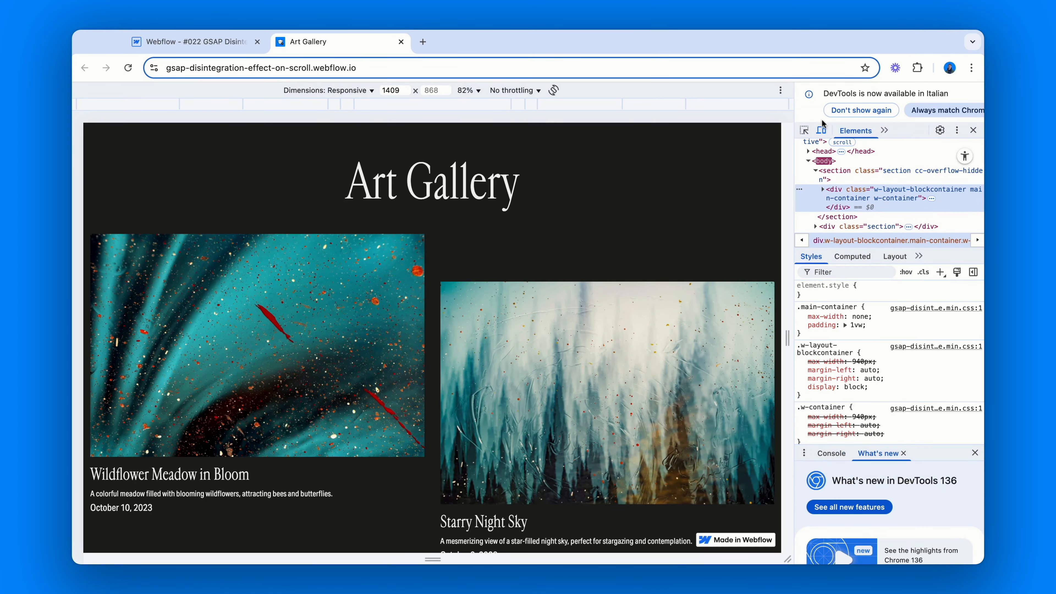
pyautogui.moveTo(789, 339); pyautogui.dragTo(715, 340)
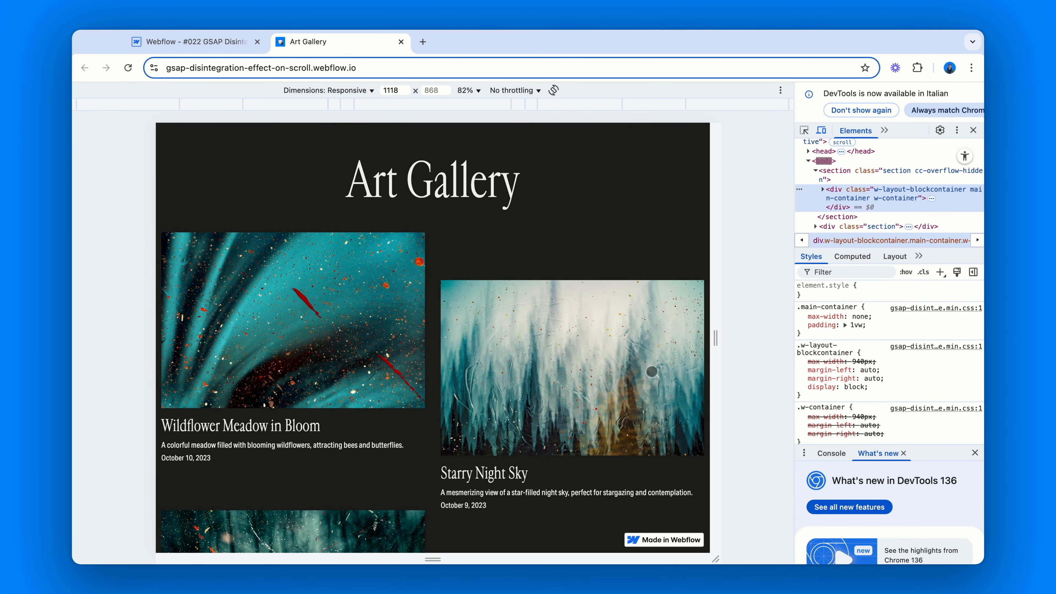
pyautogui.scroll(-3, 636, 387)
pyautogui.scroll(-5, 636, 387)
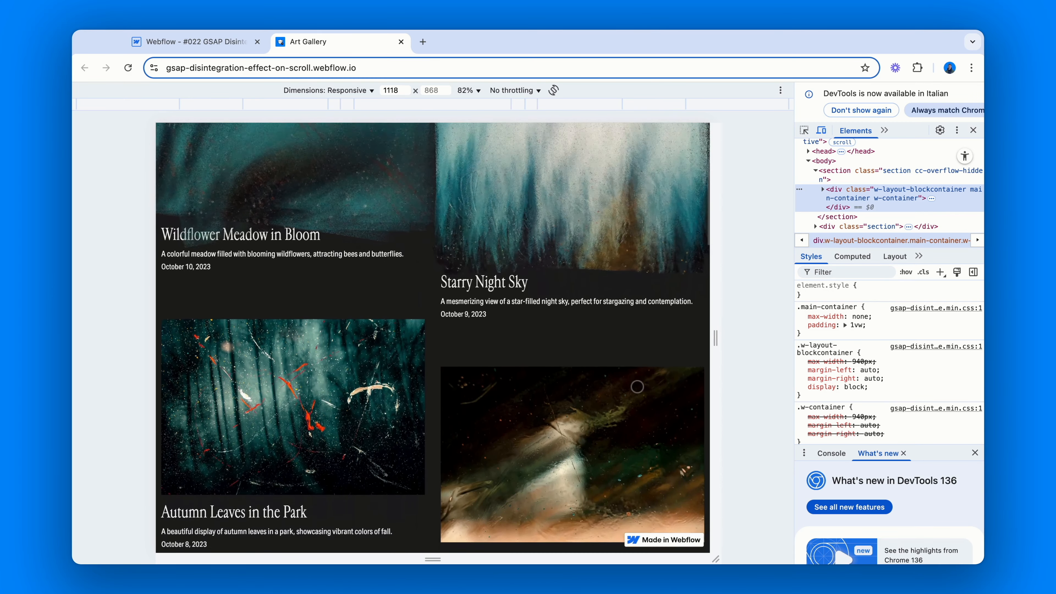
pyautogui.scroll(-5, 637, 387)
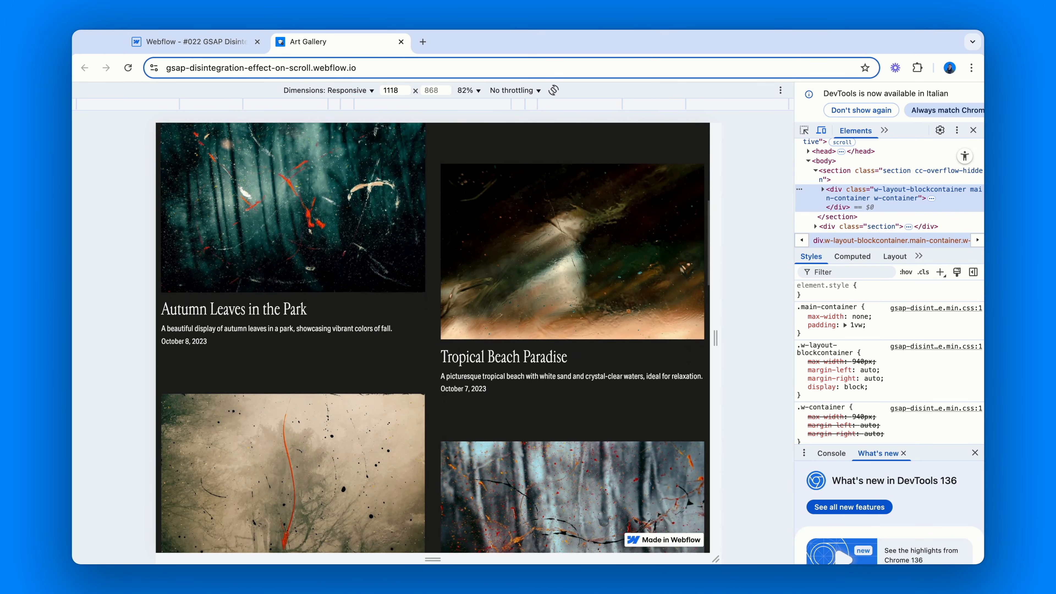
pyautogui.scroll(-6, 432, 337)
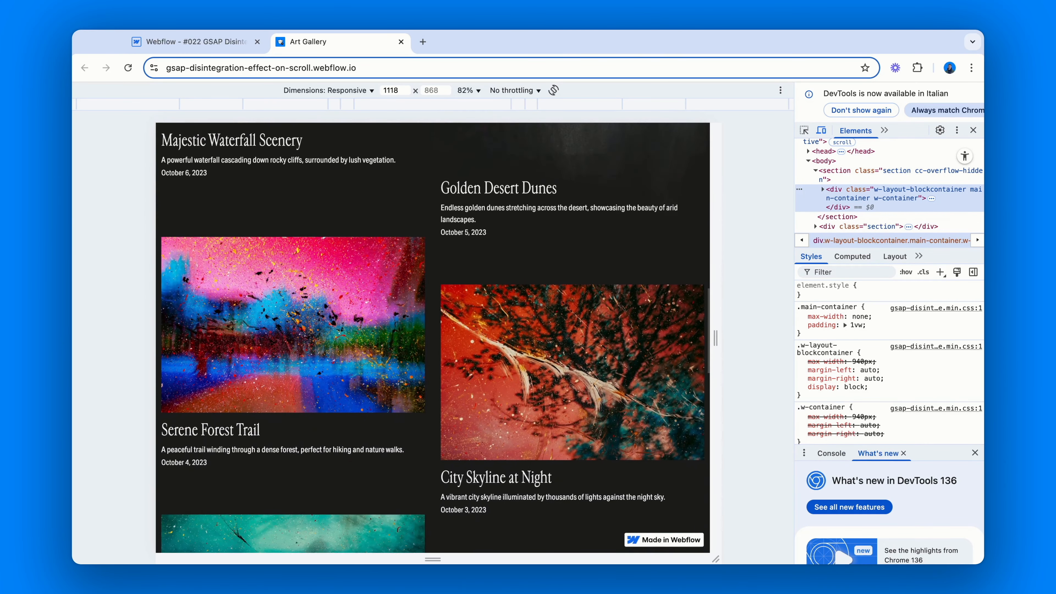
pyautogui.scroll(4, 432, 337)
pyautogui.scroll(1, 653, 380)
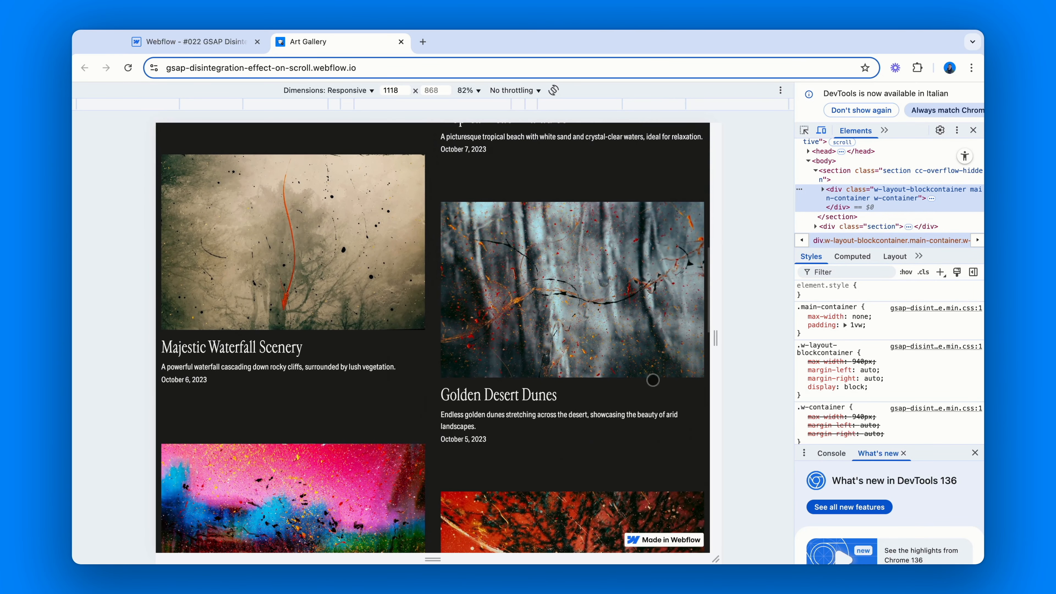
pyautogui.moveTo(715, 345); pyautogui.dragTo(669, 345)
pyautogui.scroll(5, 598, 336)
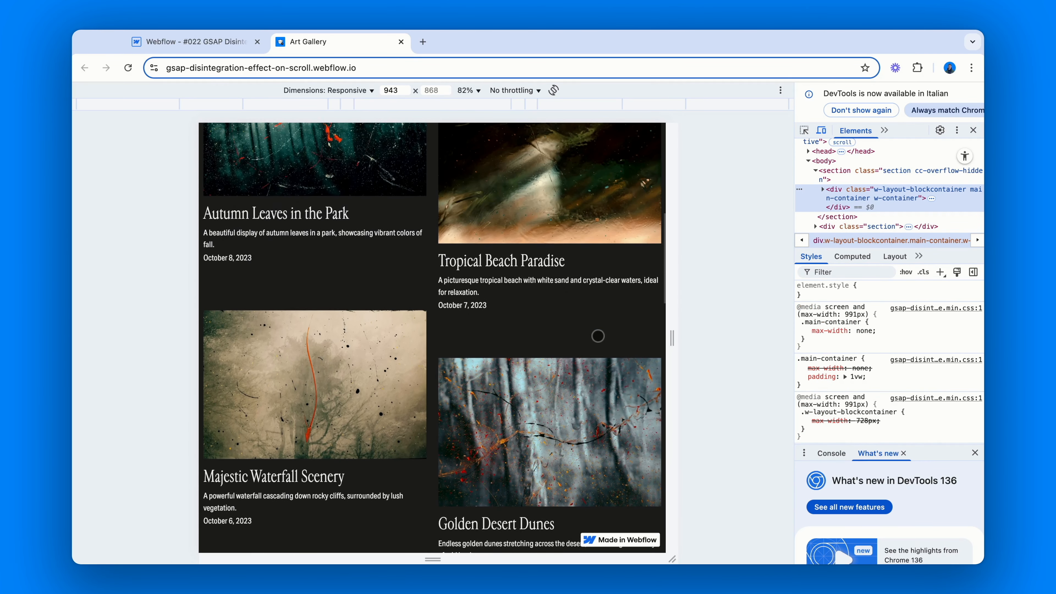
pyautogui.scroll(6, 597, 336)
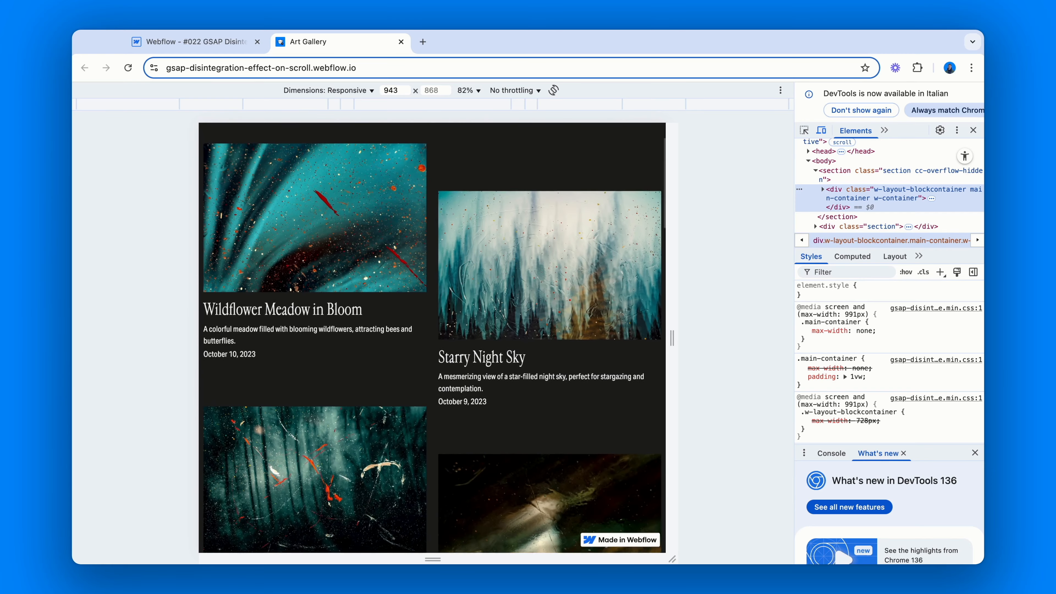
pyautogui.scroll(-10, 433, 337)
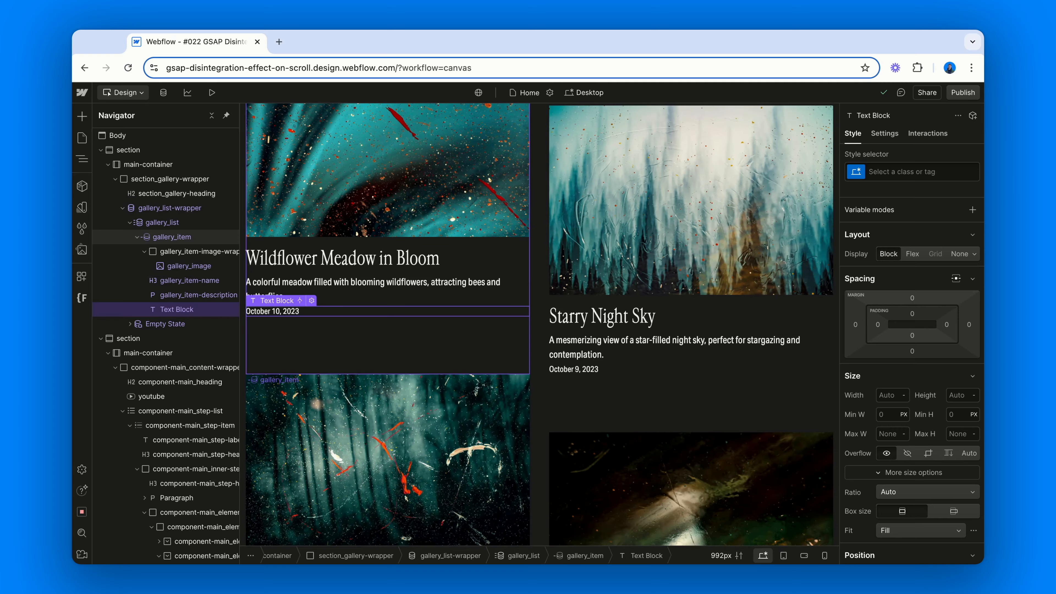
# Scroll the designer canvas down to the How it works attribute documentation below the gallery
pyautogui.scroll(-20, 539, 324)
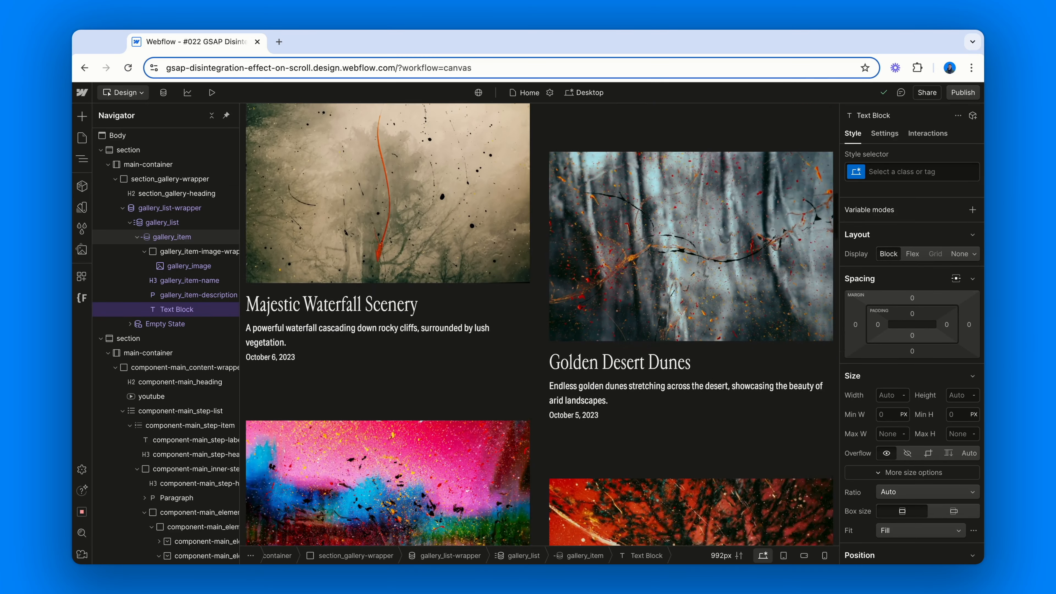
pyautogui.scroll(-20, 539, 324)
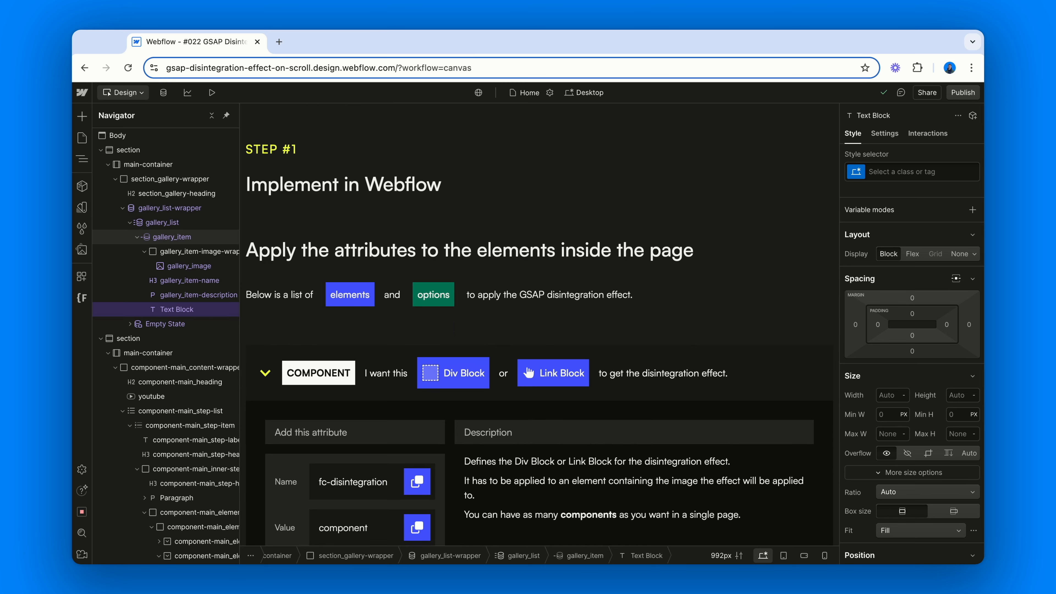
pyautogui.scroll(-5, 539, 324)
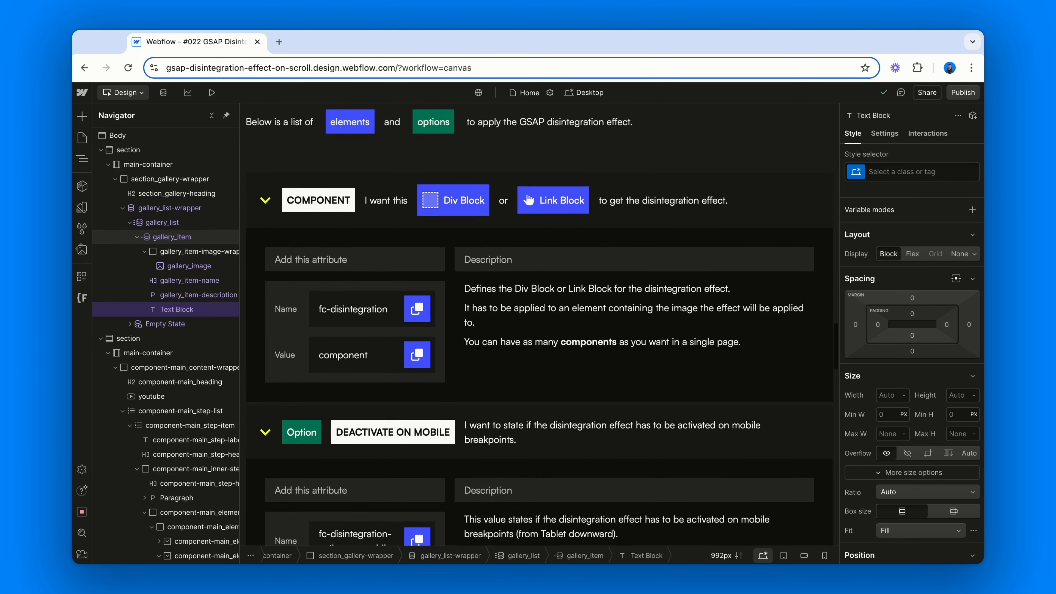
# Scroll through the documentation for the rotation angle, rotation amplitude, cascade offset, start point and end point attributes
pyautogui.scroll(-8, 539, 325)
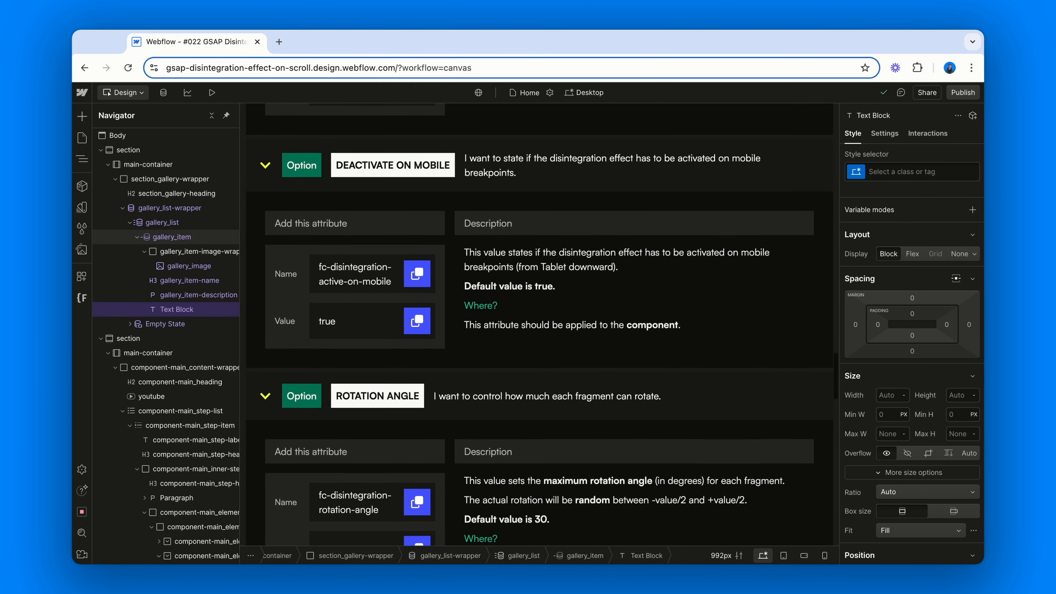
pyautogui.scroll(-8, 540, 325)
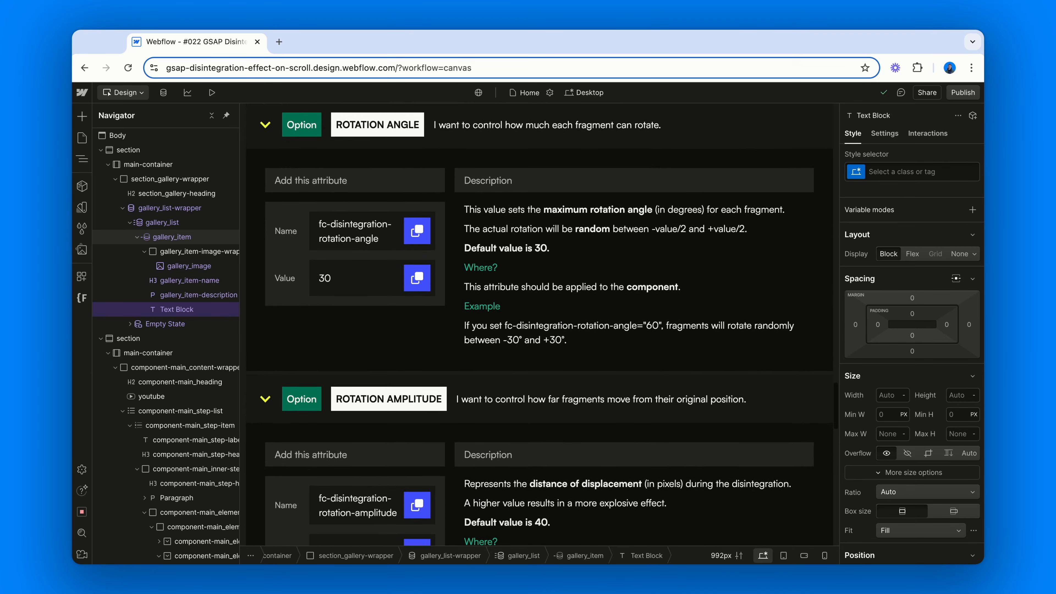
pyautogui.scroll(-8, 539, 324)
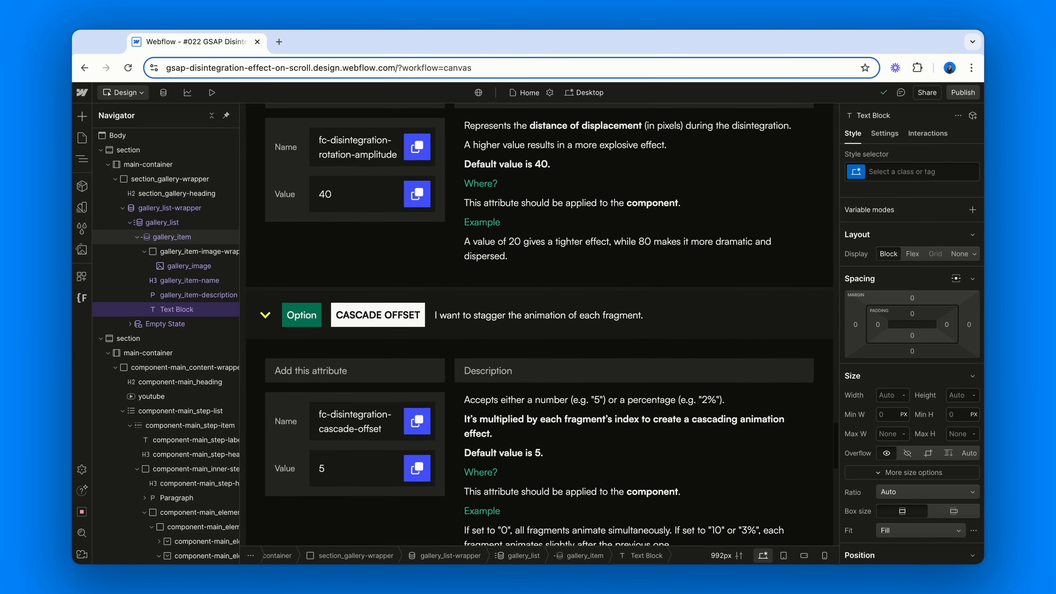
pyautogui.scroll(-12, 428, 339)
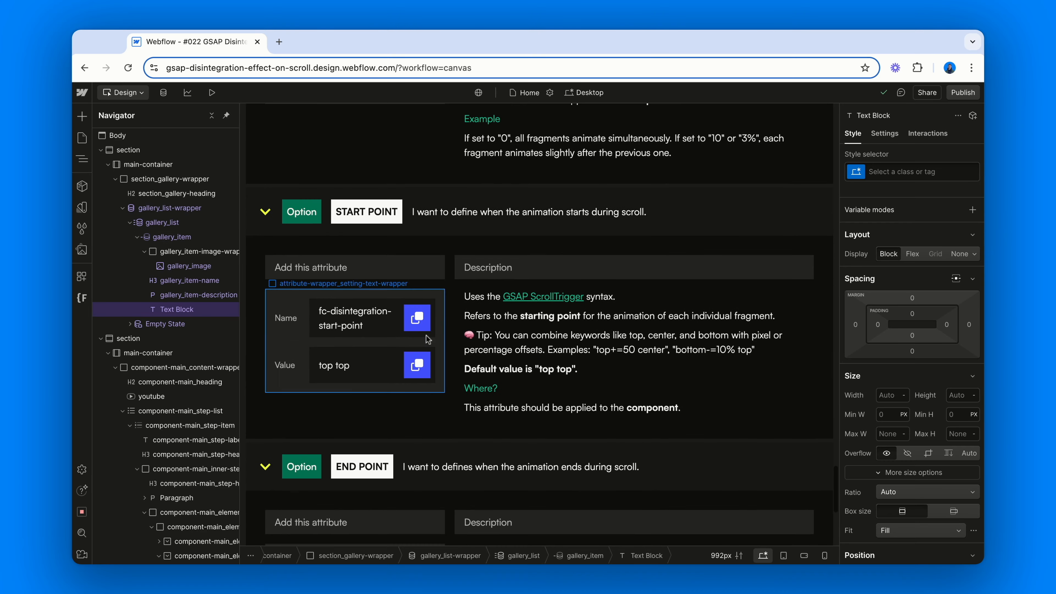
pyautogui.click(543, 296)
pyautogui.scroll(-2, 511, 351)
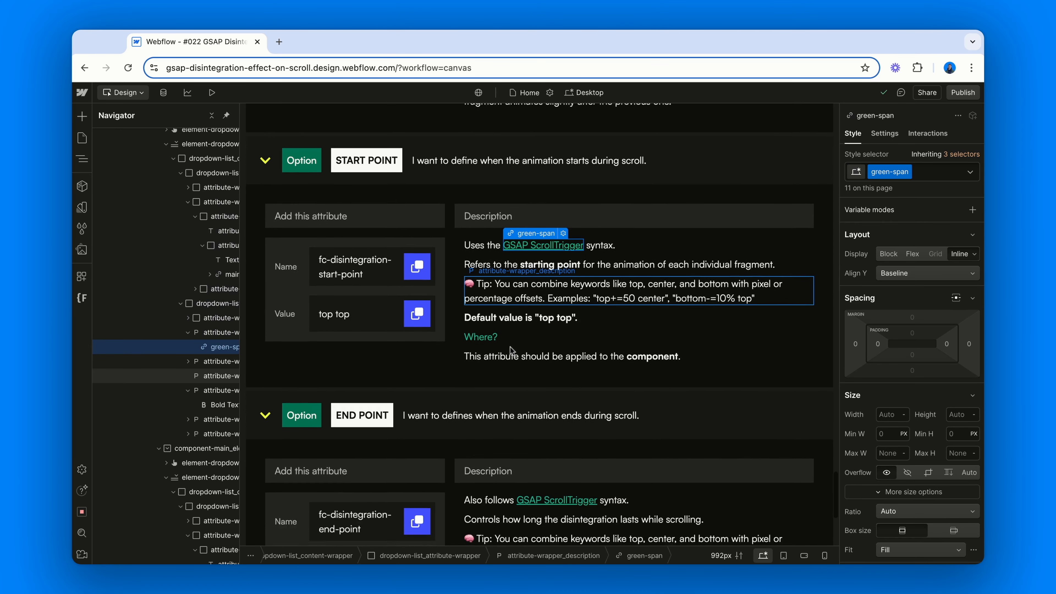
pyautogui.scroll(-2, 511, 351)
pyautogui.click(544, 393)
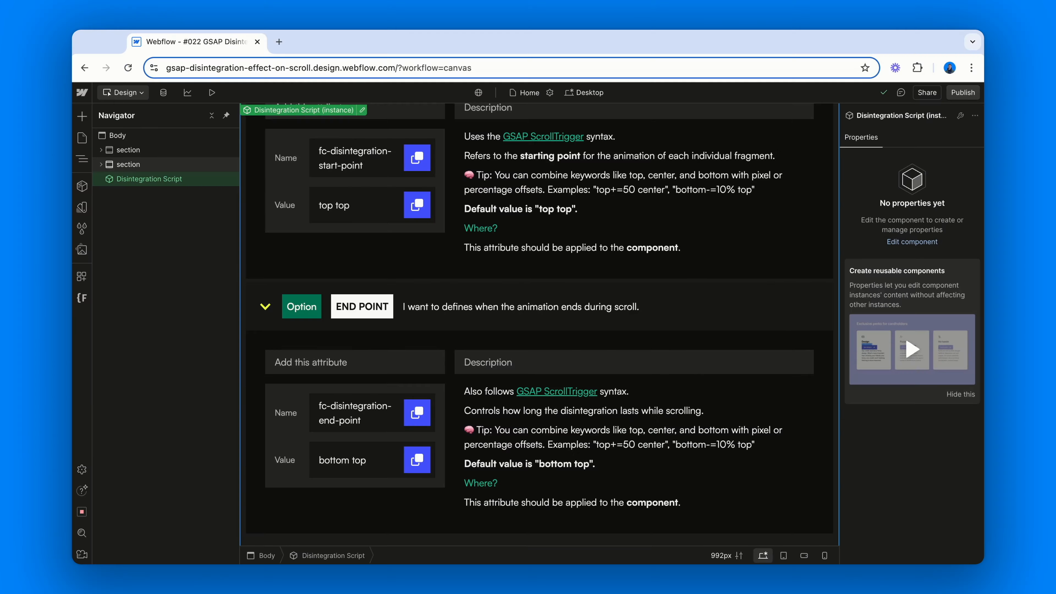
# Enter the Disintegration Script component, open its code embed editor and scroll to the top of the code
pyautogui.doubleClick(218, 182)
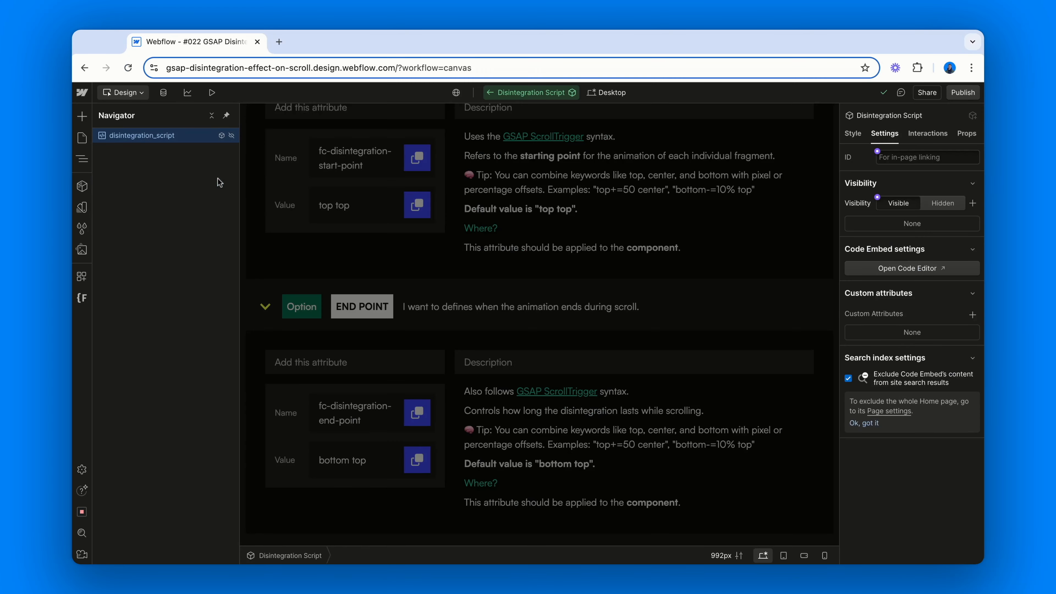
pyautogui.click(871, 269)
pyautogui.scroll(5, 658, 361)
pyautogui.scroll(10, 658, 360)
pyautogui.scroll(8, 528, 322)
pyautogui.scroll(8, 528, 323)
pyautogui.scroll(8, 528, 322)
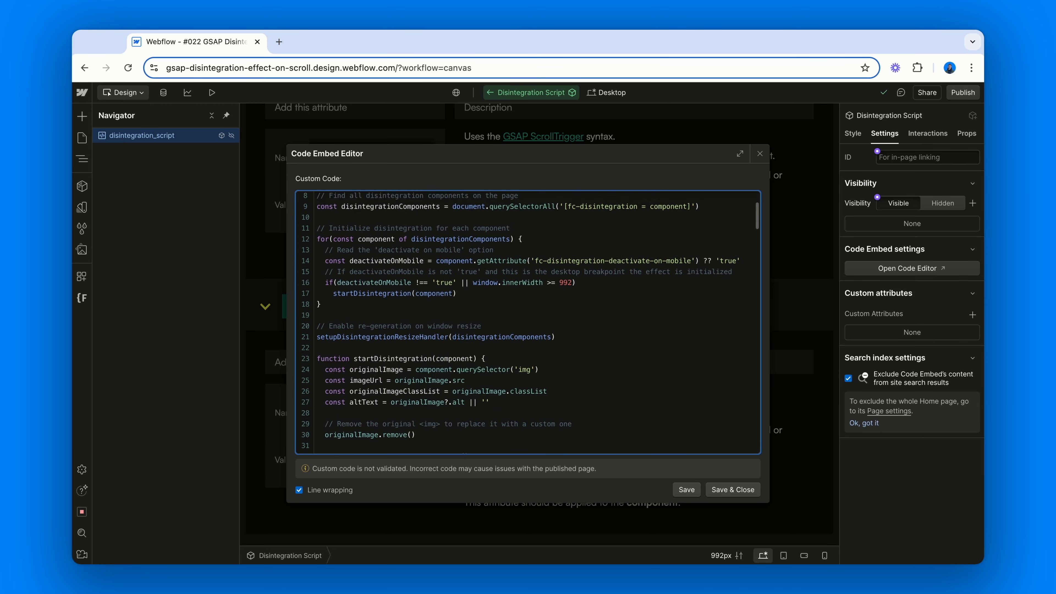
pyautogui.scroll(3, 528, 322)
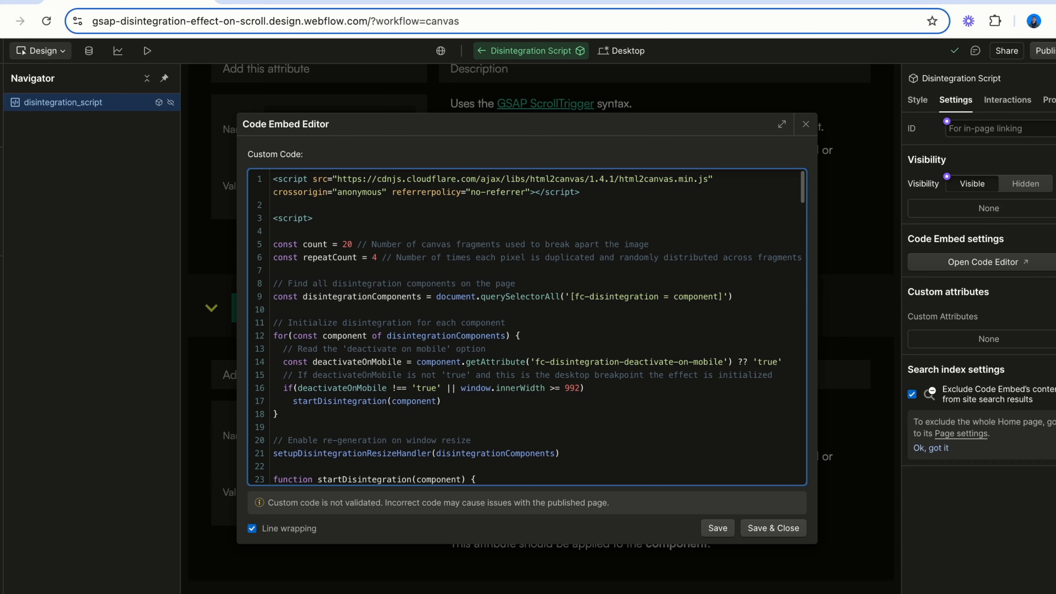
# Examine the html2canvas script include, the count and repeatCount constants, and the component query
pyautogui.tripleClick(274, 179)
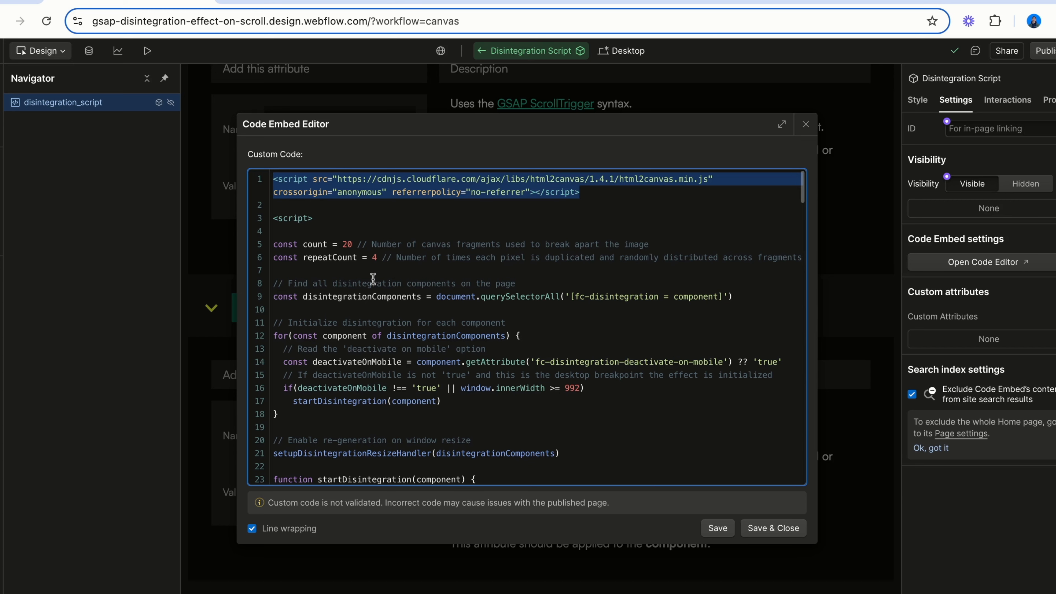
pyautogui.click(371, 259)
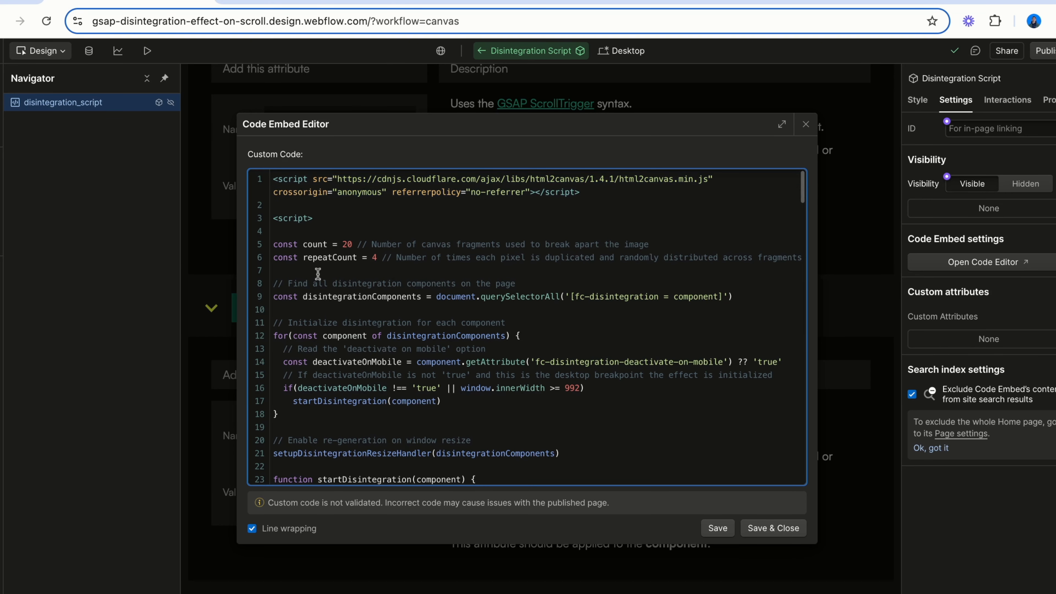
pyautogui.doubleClick(316, 244)
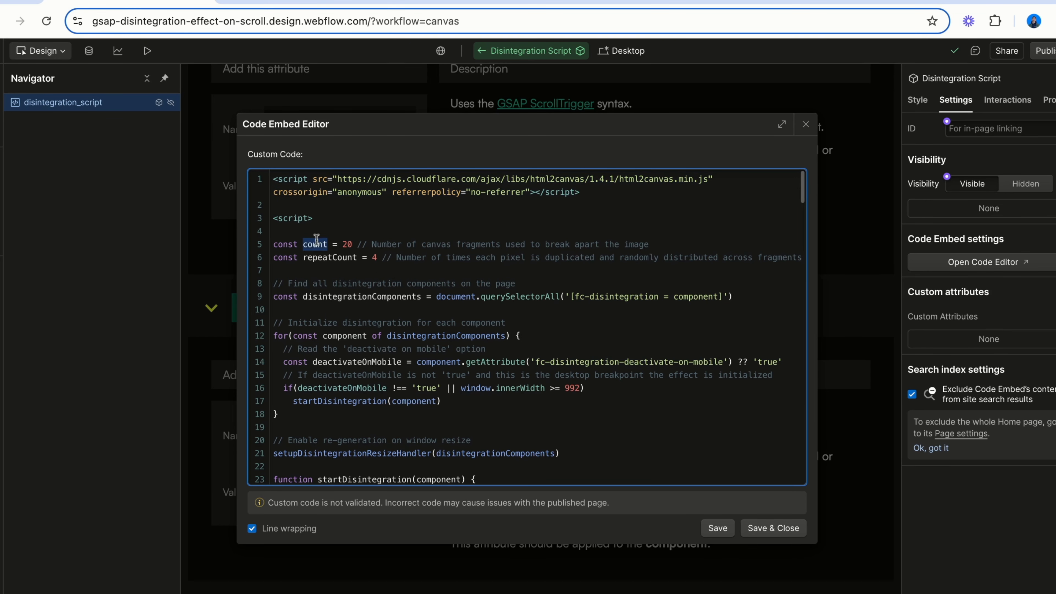
pyautogui.doubleClick(314, 257)
pyautogui.click(274, 283)
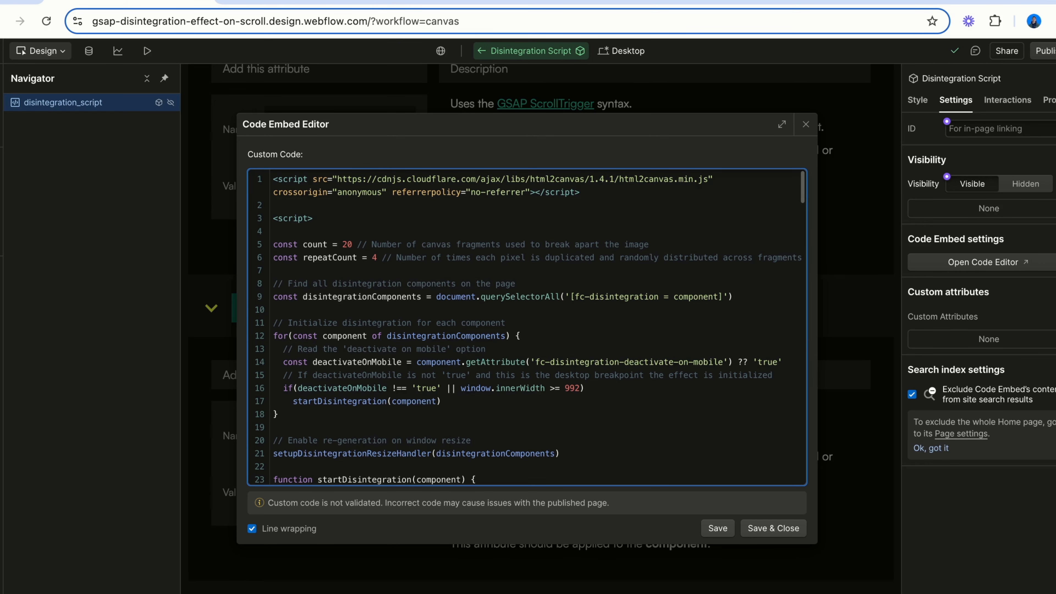
pyautogui.scroll(-2, 289, 276)
pyautogui.doubleClick(362, 247)
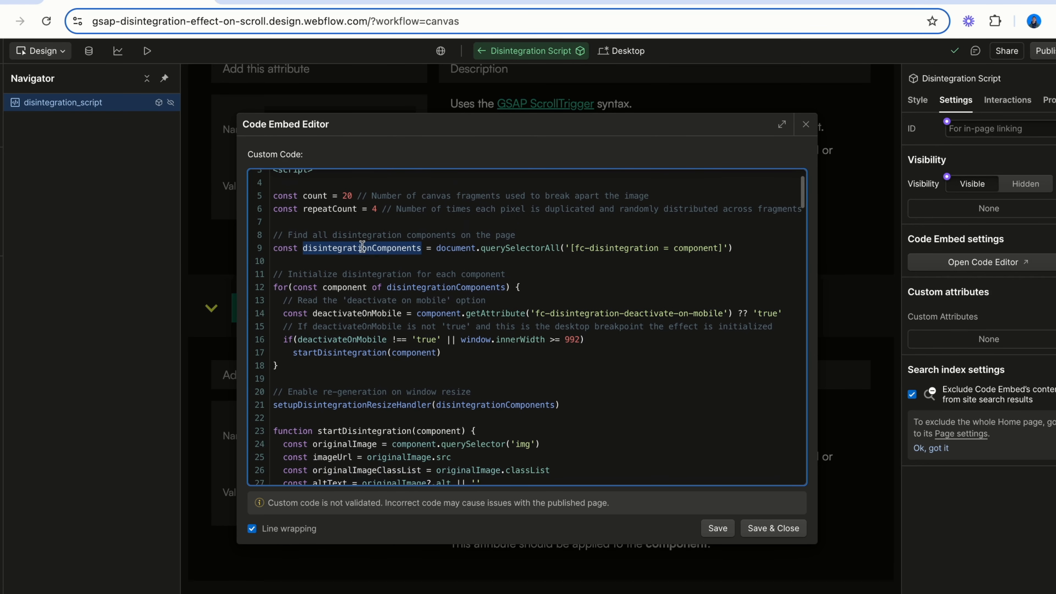
pyautogui.moveTo(578, 248); pyautogui.dragTo(717, 248)
pyautogui.click(714, 265)
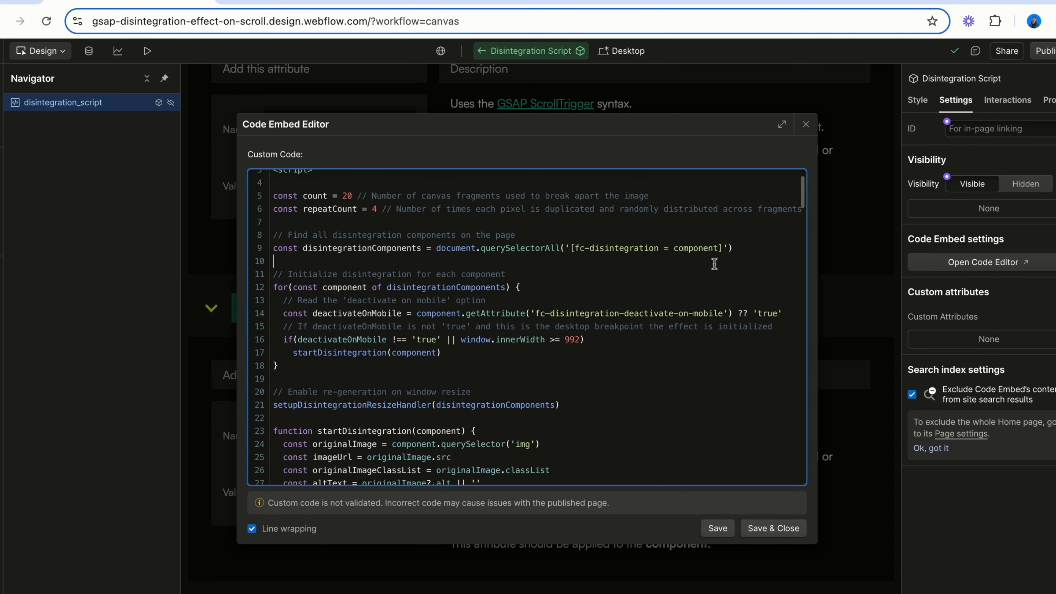
# Examine the initialization loop with the deactivate-on-mobile check and the start of the startDisintegration function
pyautogui.doubleClick(280, 287)
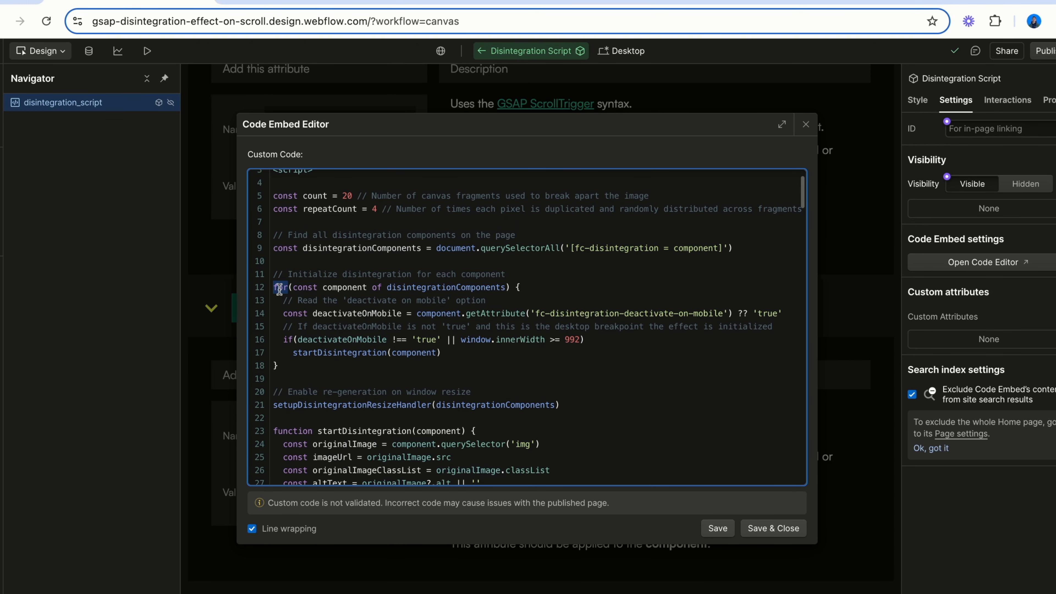
pyautogui.doubleClick(340, 314)
pyautogui.scroll(-2, 269, 376)
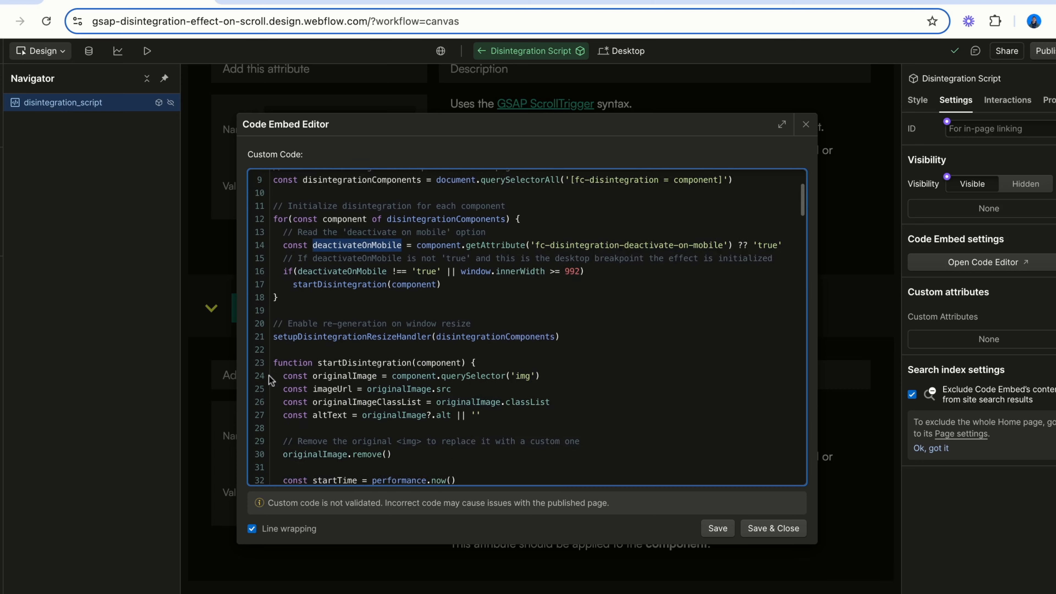
pyautogui.scroll(-1, 269, 376)
pyautogui.doubleClick(342, 268)
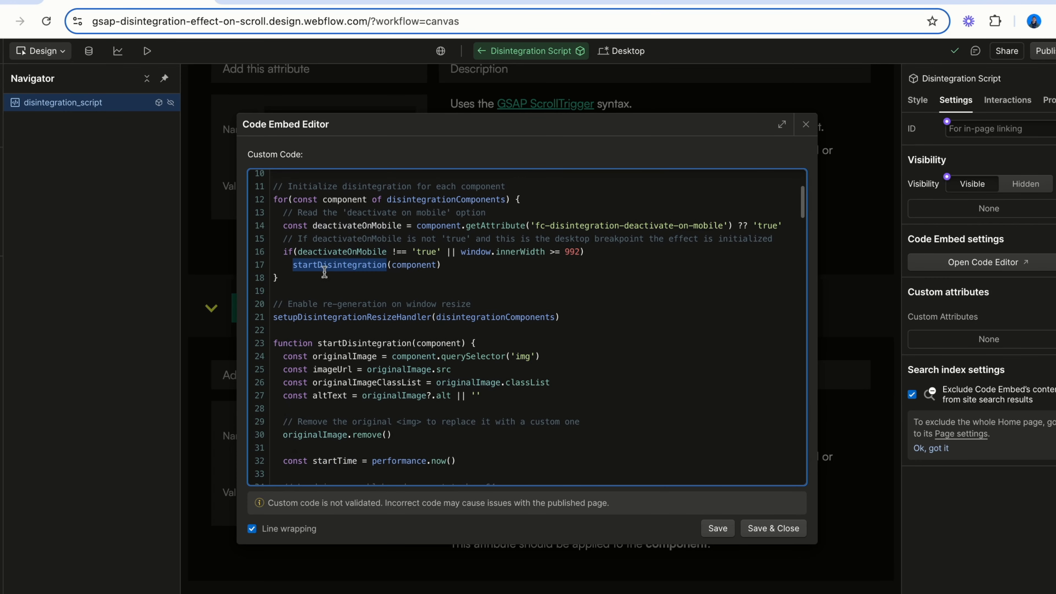
pyautogui.scroll(-3, 324, 273)
pyautogui.doubleClick(345, 257)
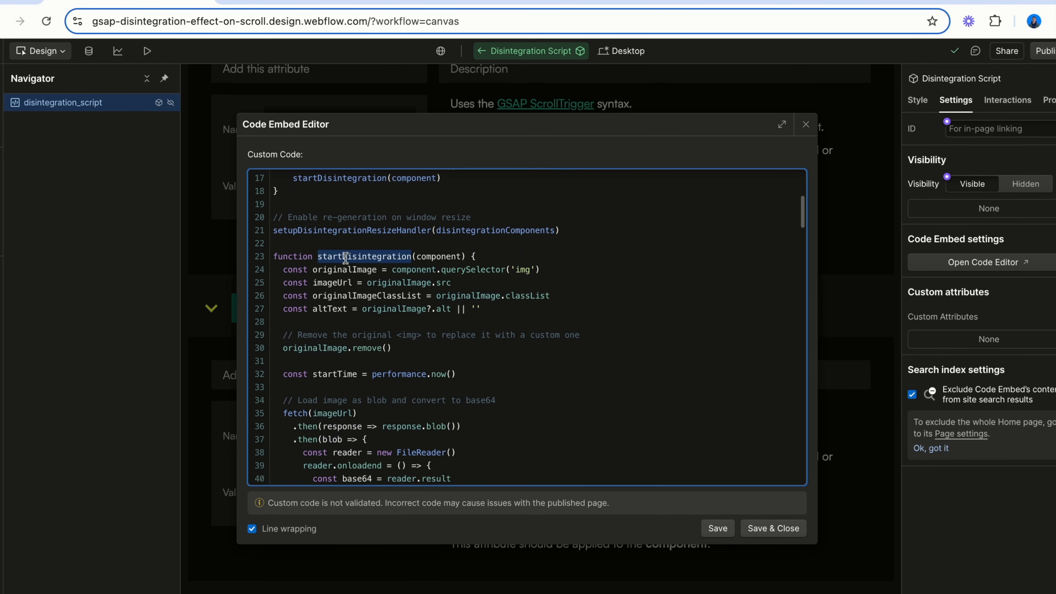
pyautogui.click(348, 269)
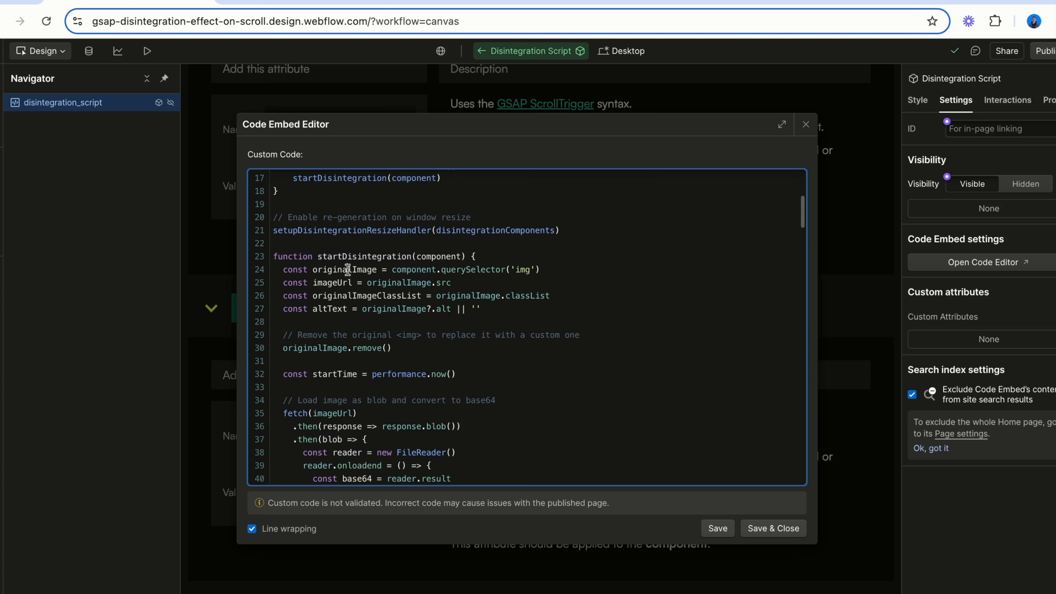
pyautogui.doubleClick(348, 270)
pyautogui.doubleClick(337, 283)
pyautogui.doubleClick(333, 309)
pyautogui.doubleClick(337, 296)
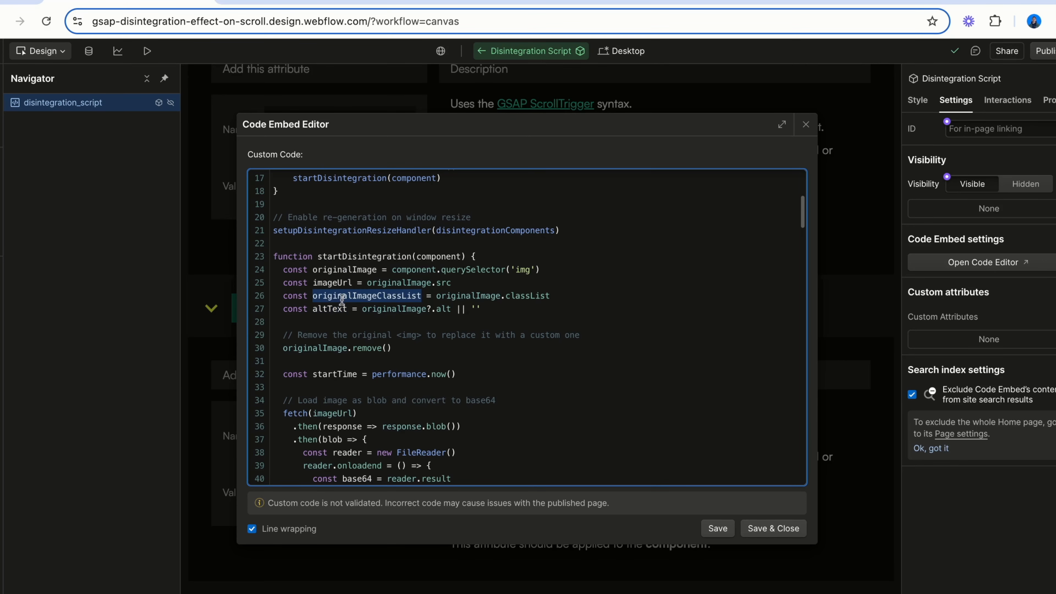
pyautogui.doubleClick(302, 346)
# Examine the image loading code and the createCanvases function that creates blank canvas fragments
pyautogui.scroll(-3, 302, 346)
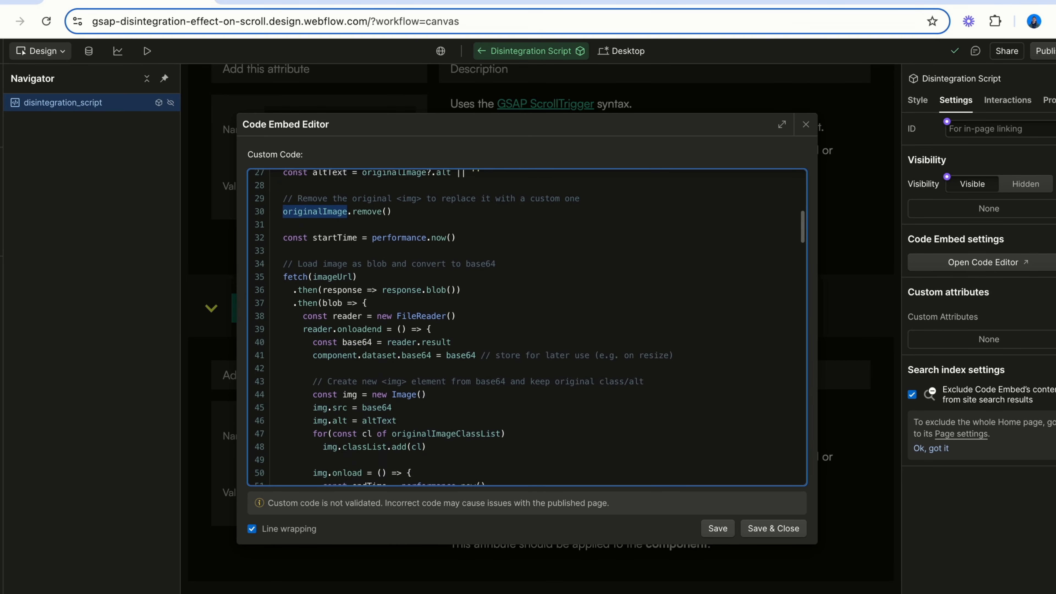
pyautogui.scroll(-2, 313, 341)
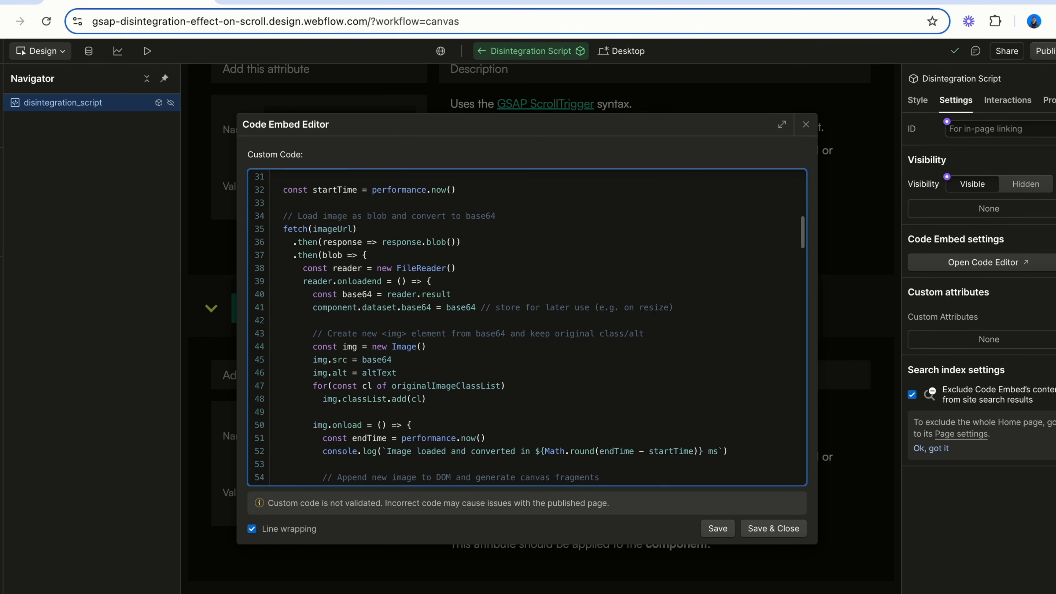
pyautogui.scroll(-5, 356, 221)
pyautogui.doubleClick(357, 202)
pyautogui.moveTo(323, 268); pyautogui.dragTo(454, 269)
pyautogui.doubleClick(348, 281)
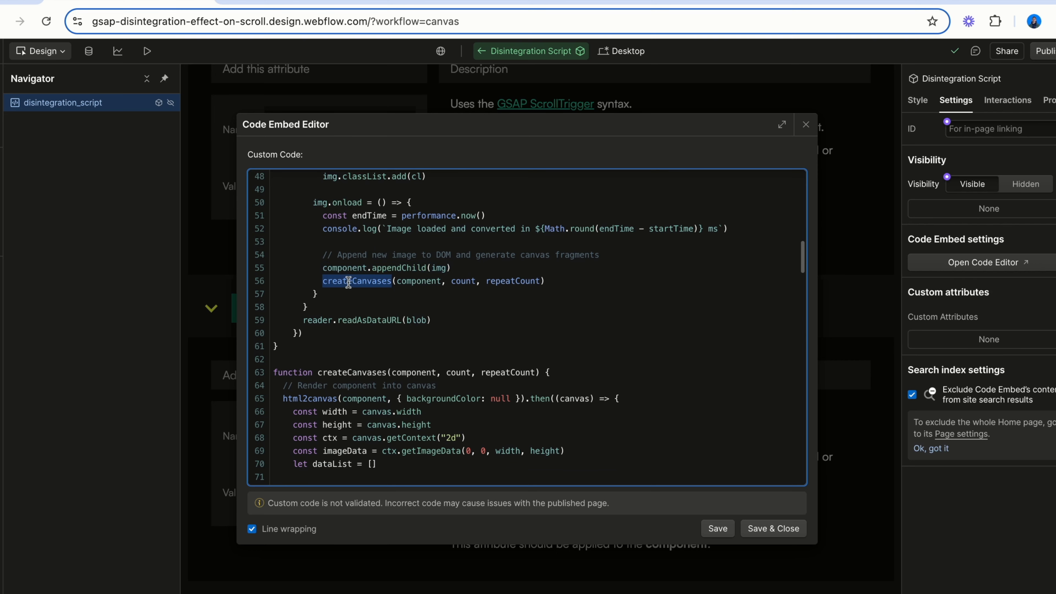
pyautogui.scroll(-4, 311, 280)
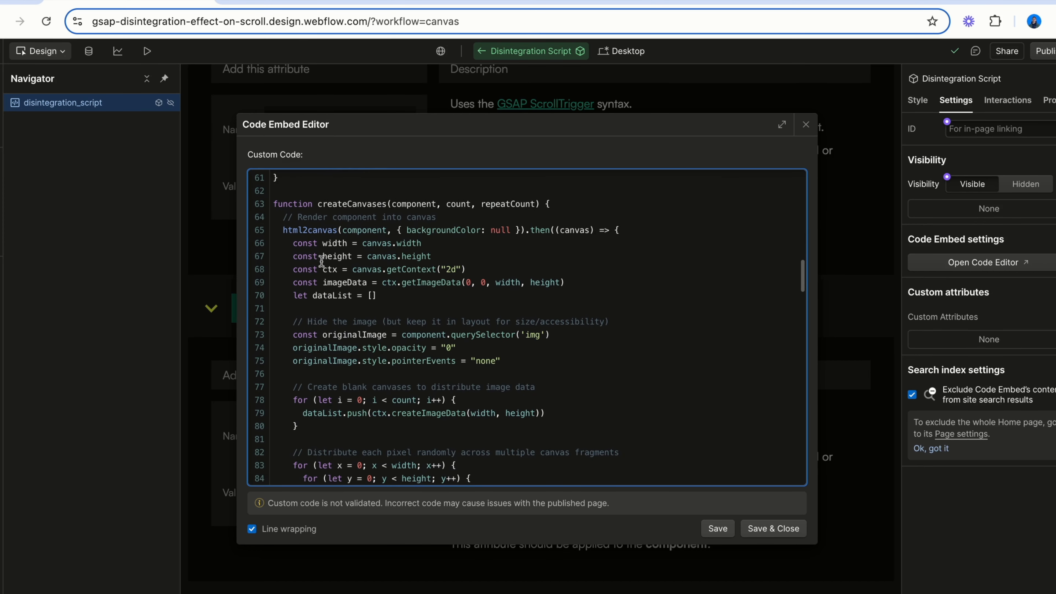
pyautogui.doubleClick(360, 202)
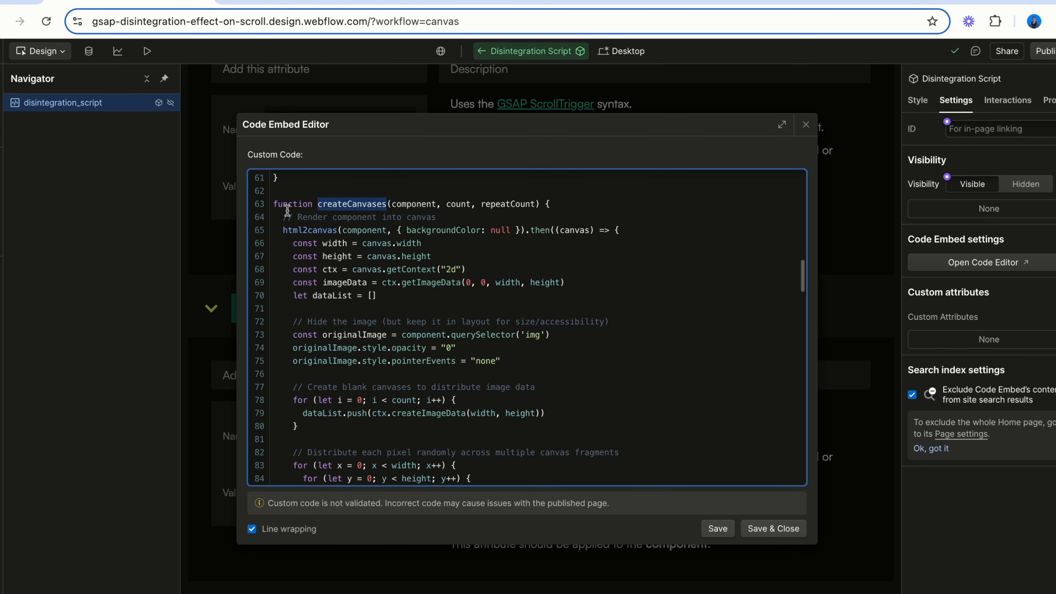
pyautogui.doubleClick(300, 230)
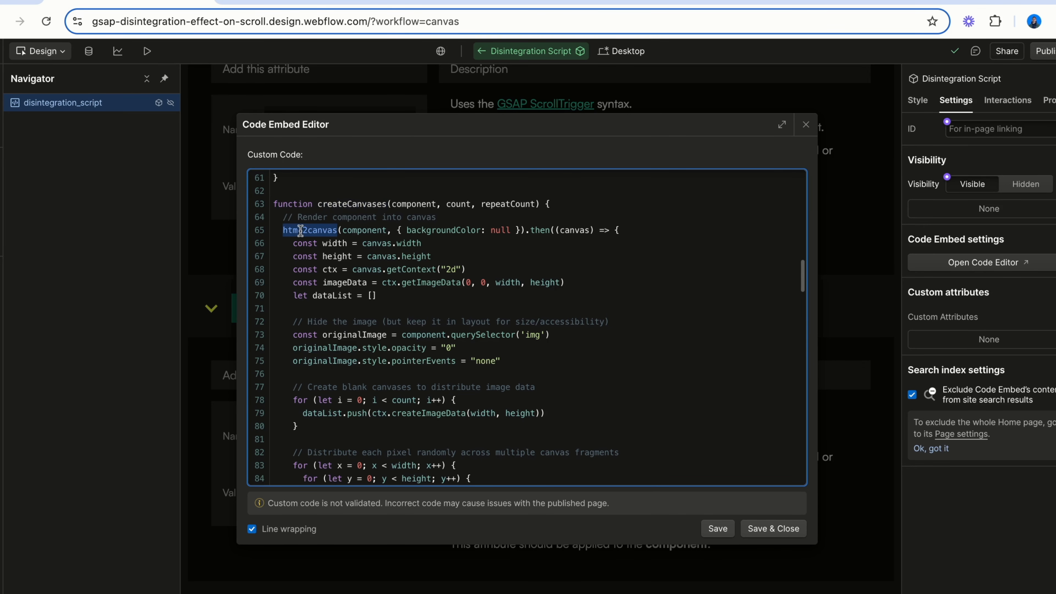
pyautogui.click(349, 283)
pyautogui.doubleClick(349, 283)
pyautogui.scroll(-3, 322, 339)
pyautogui.moveTo(293, 340); pyautogui.dragTo(308, 363)
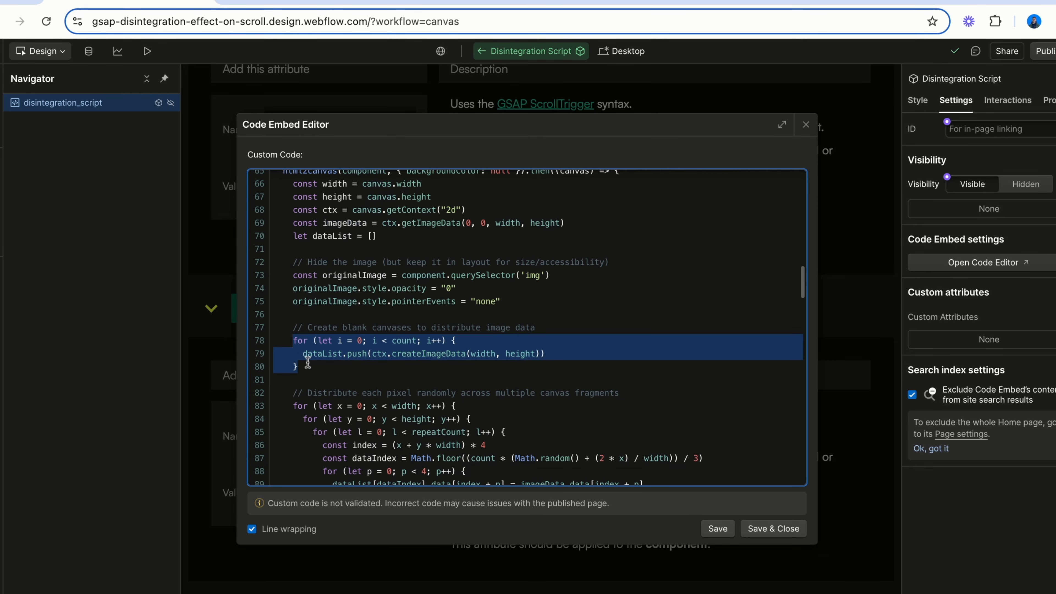
pyautogui.click(308, 363)
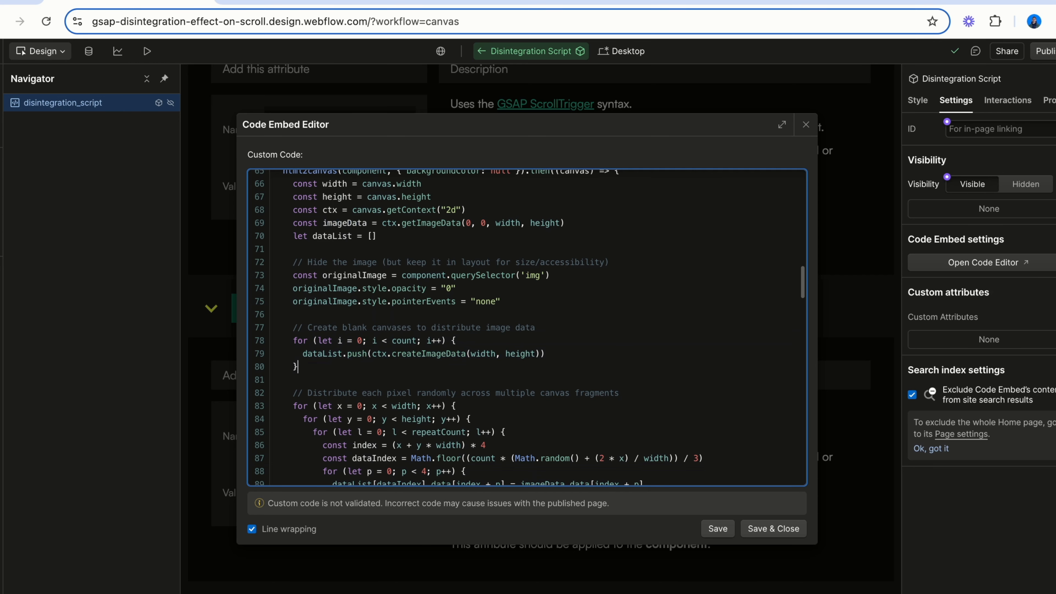
# Examine the pixel distribution loops, the attribute options read for each fragment and the GSAP ScrollTrigger timeline
pyautogui.scroll(-7, 295, 302)
pyautogui.moveTo(290, 264); pyautogui.dragTo(316, 396)
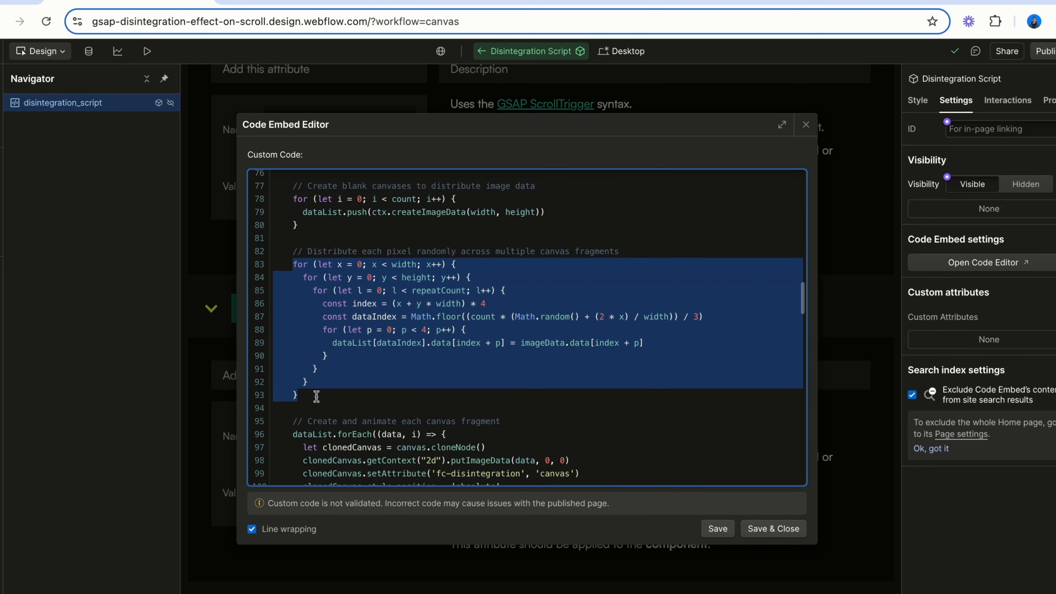
pyautogui.click(301, 395)
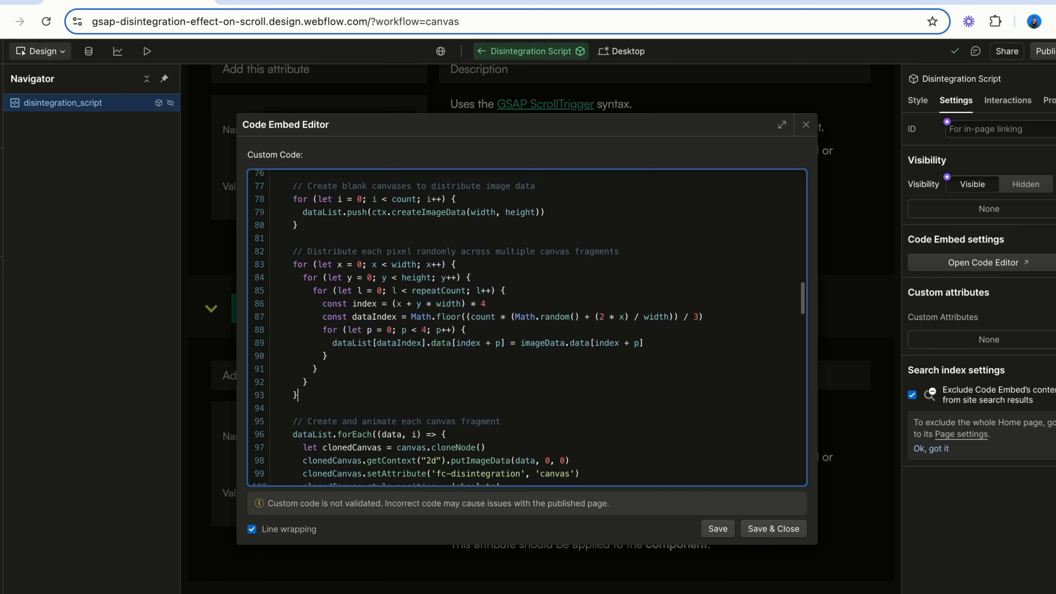
pyautogui.scroll(-5, 316, 382)
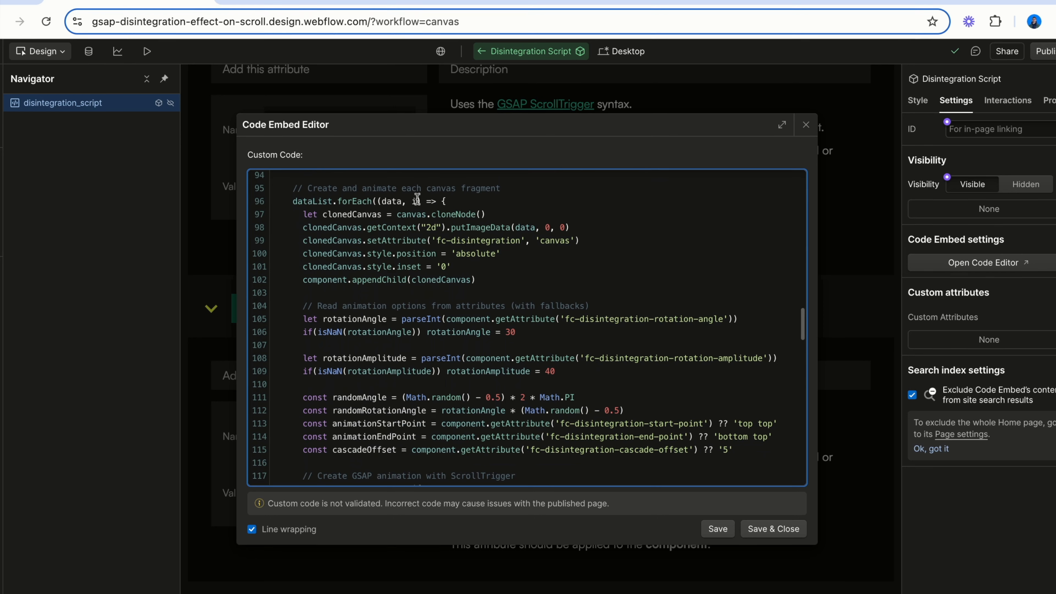
pyautogui.scroll(-6, 389, 278)
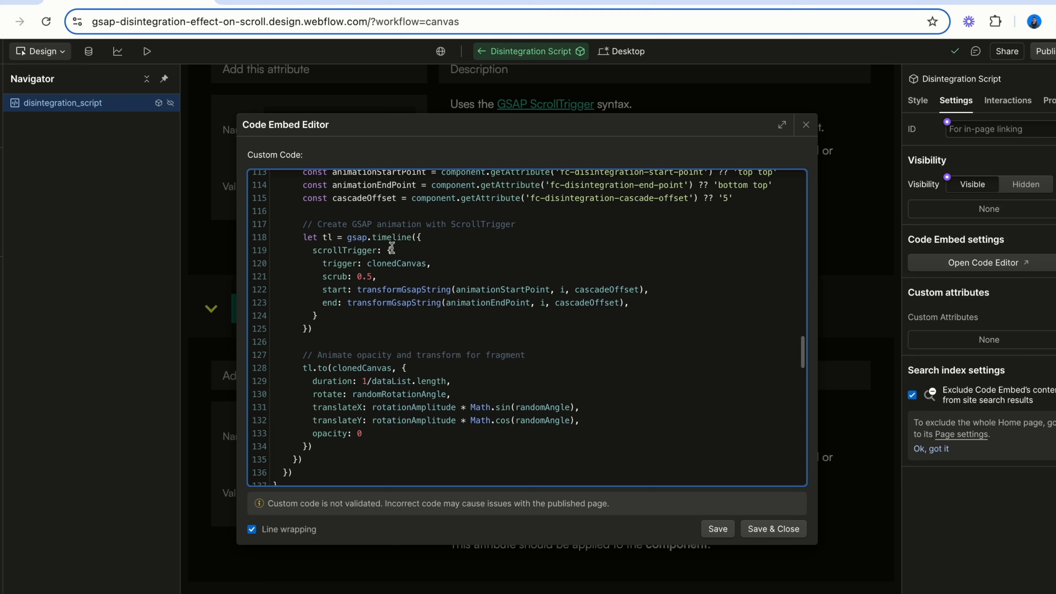
pyautogui.doubleClick(331, 393)
pyautogui.doubleClick(338, 433)
pyautogui.doubleClick(613, 289)
pyautogui.doubleClick(601, 302)
pyautogui.press('End')
# Scroll through the transformGsapString helper and the window resize handler code
pyautogui.scroll(-10, 512, 326)
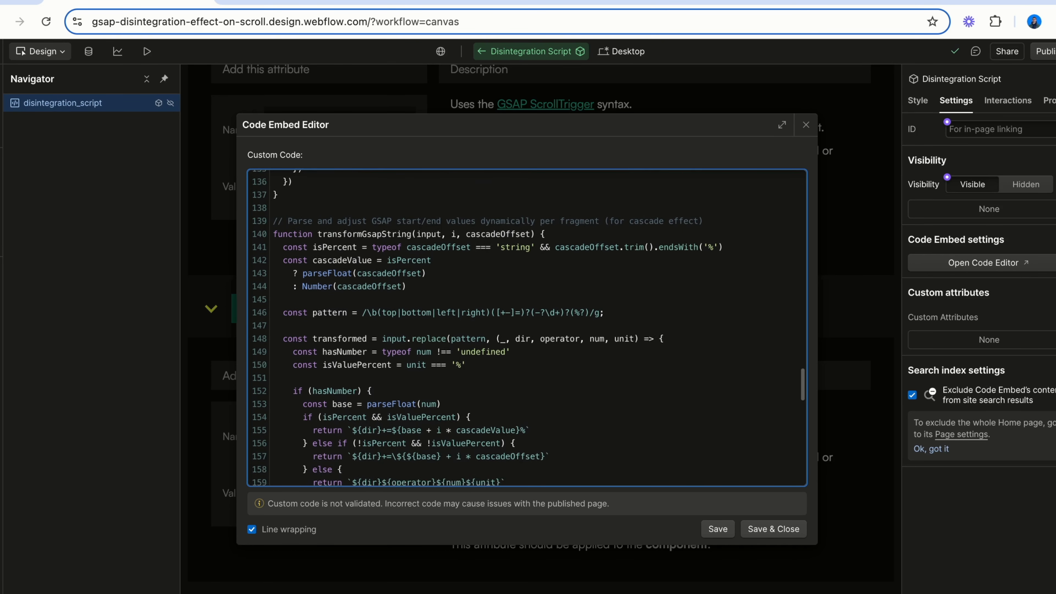
pyautogui.scroll(-6, 528, 326)
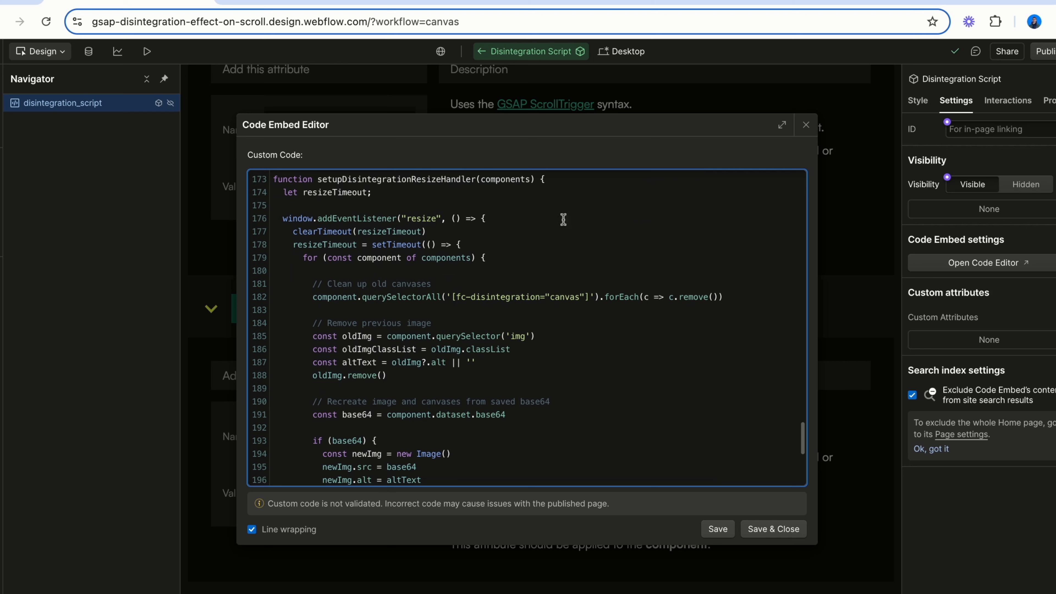
pyautogui.scroll(-2, 514, 266)
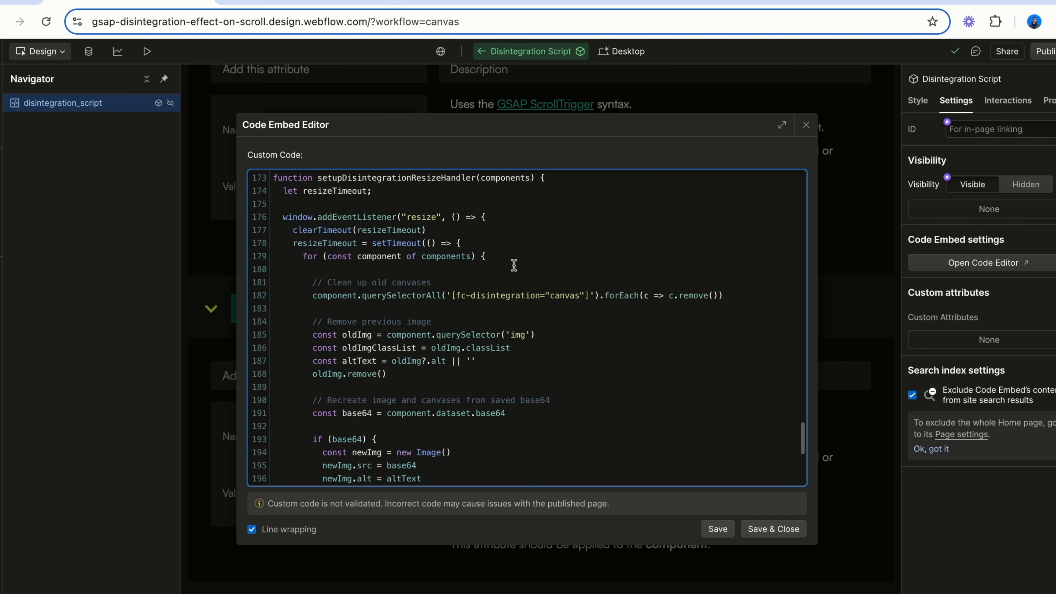
pyautogui.scroll(-2, 514, 265)
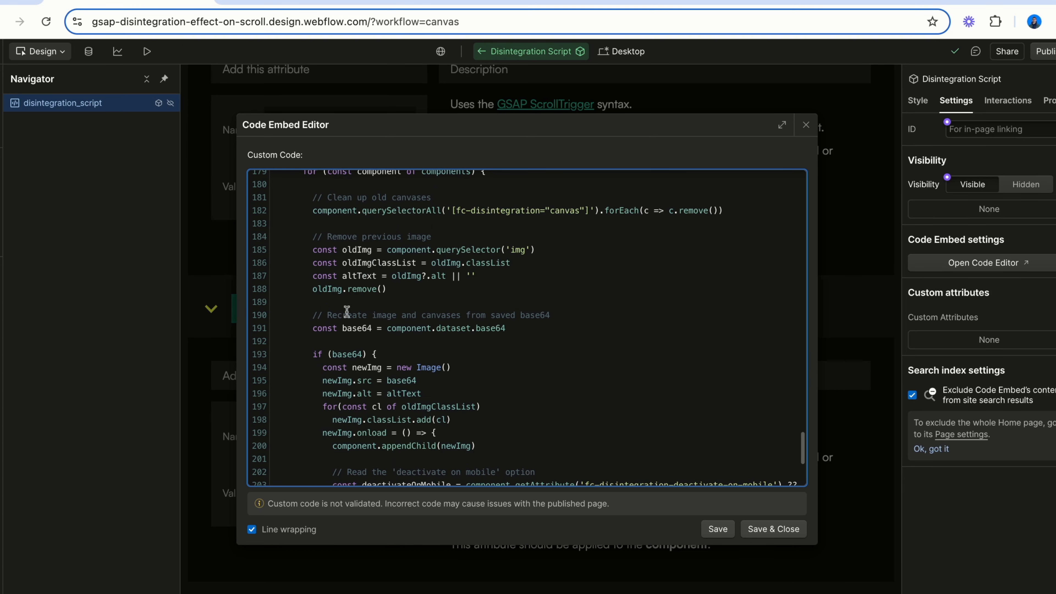
# Examine the end of the resize handler code, then close the code editor and leave the component
pyautogui.scroll(-5, 383, 429)
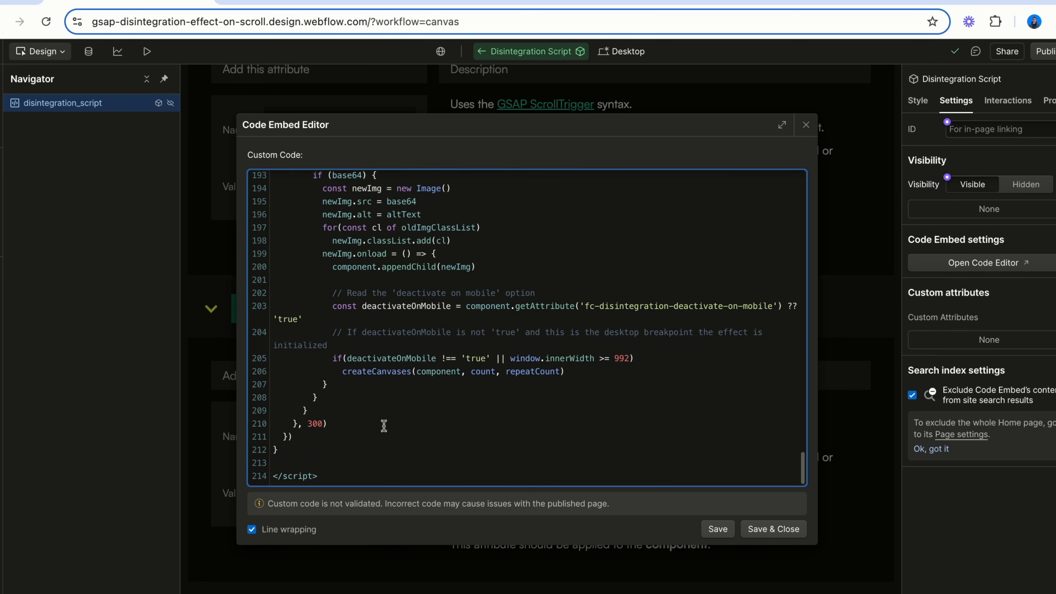
pyautogui.doubleClick(380, 375)
pyautogui.click(398, 382)
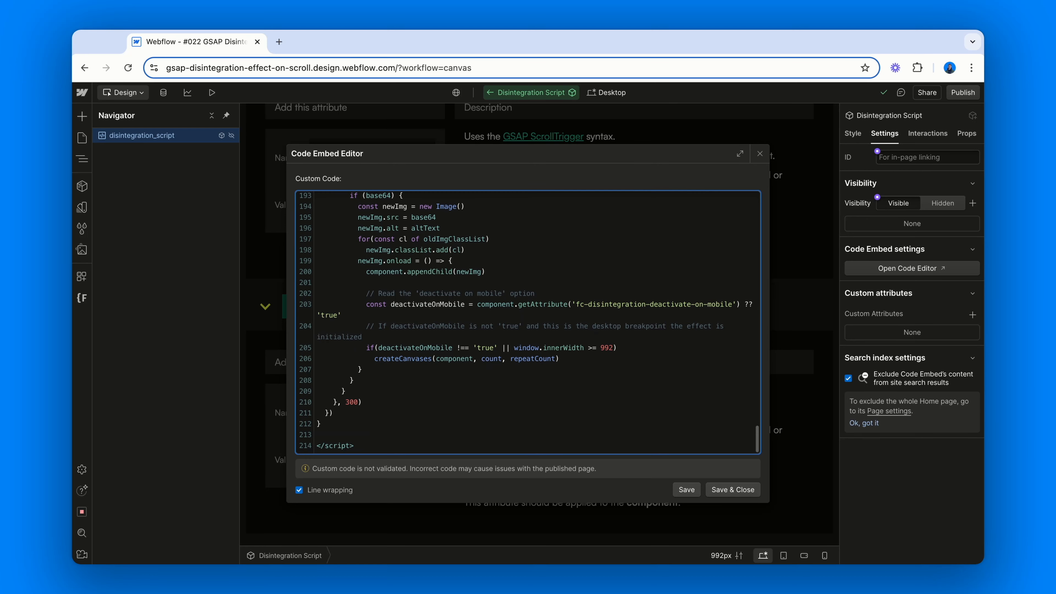
pyautogui.click(741, 491)
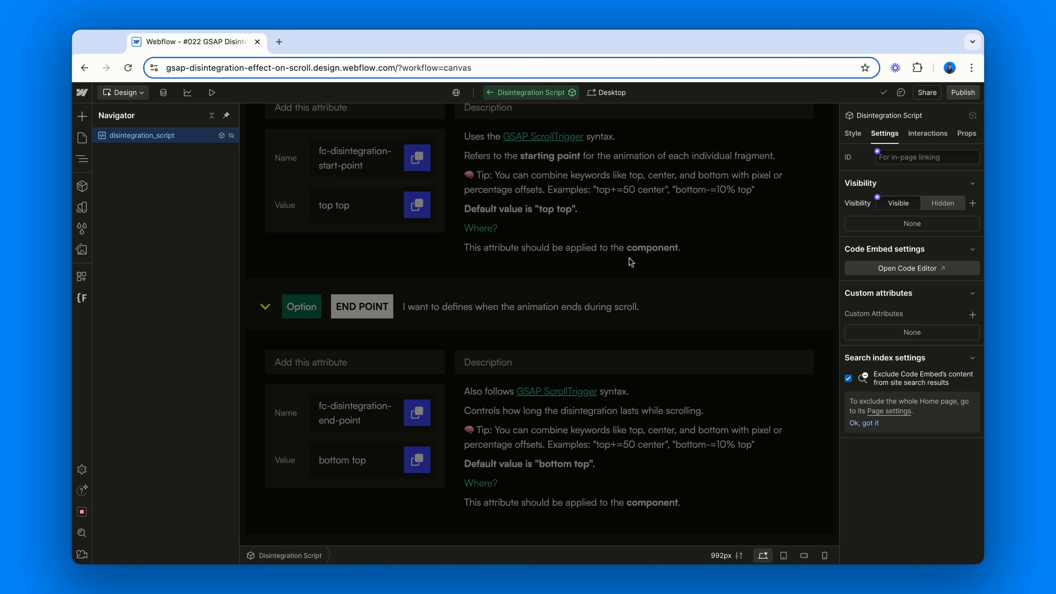
pyautogui.press('Escape')
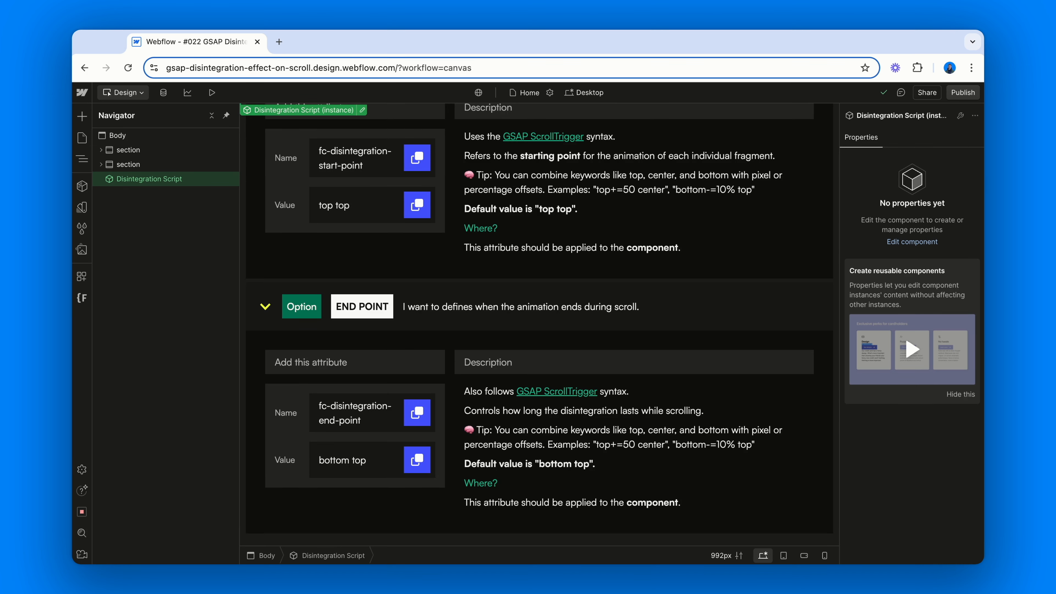
# Scroll back up through the attribute documentation options to the Art Gallery collection at the top of the page
pyautogui.scroll(5, 538, 324)
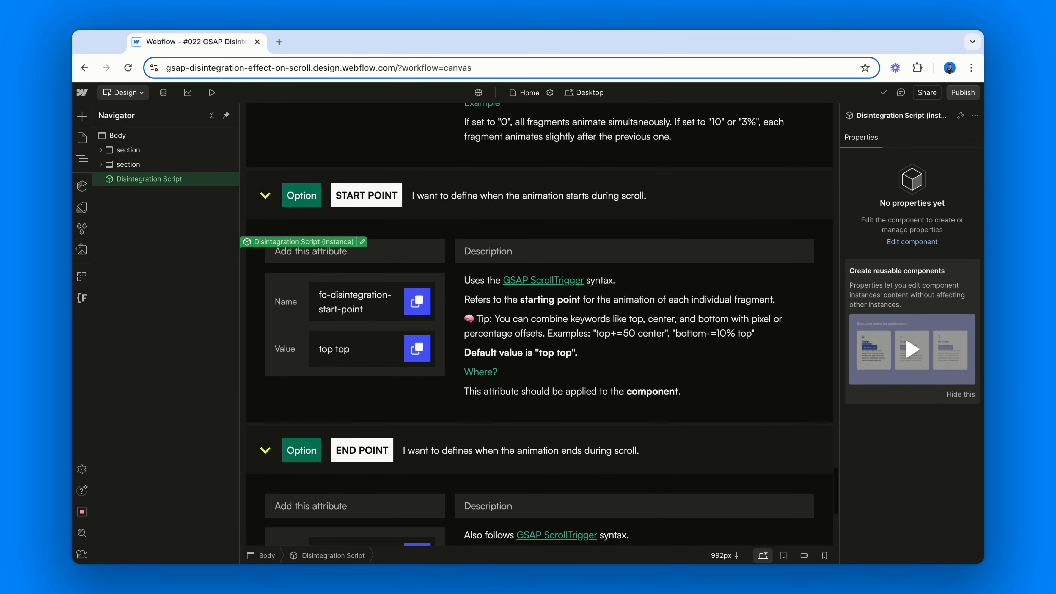
pyautogui.scroll(4, 538, 324)
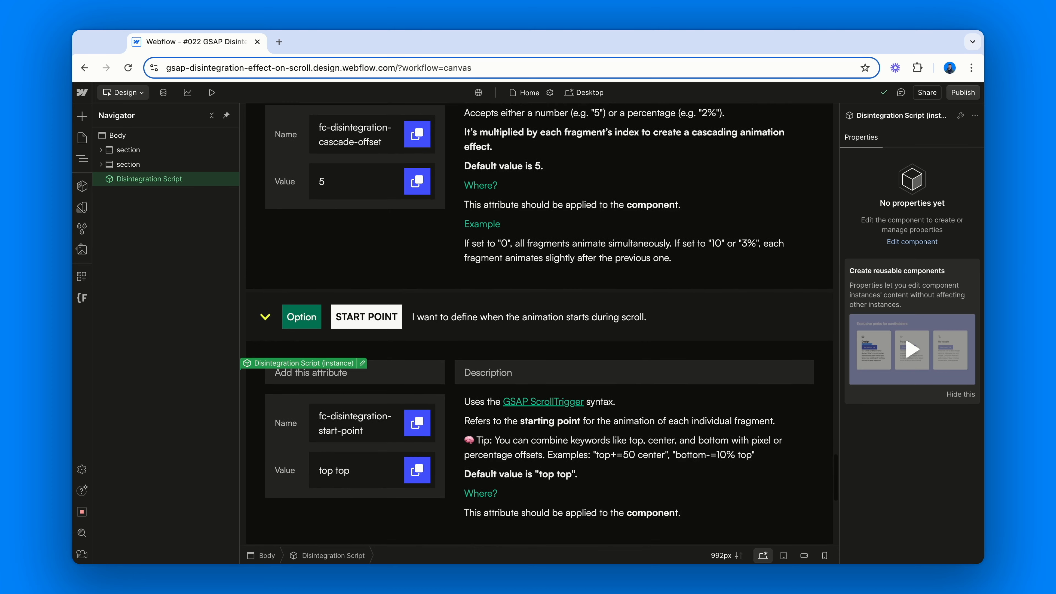
pyautogui.scroll(5, 539, 324)
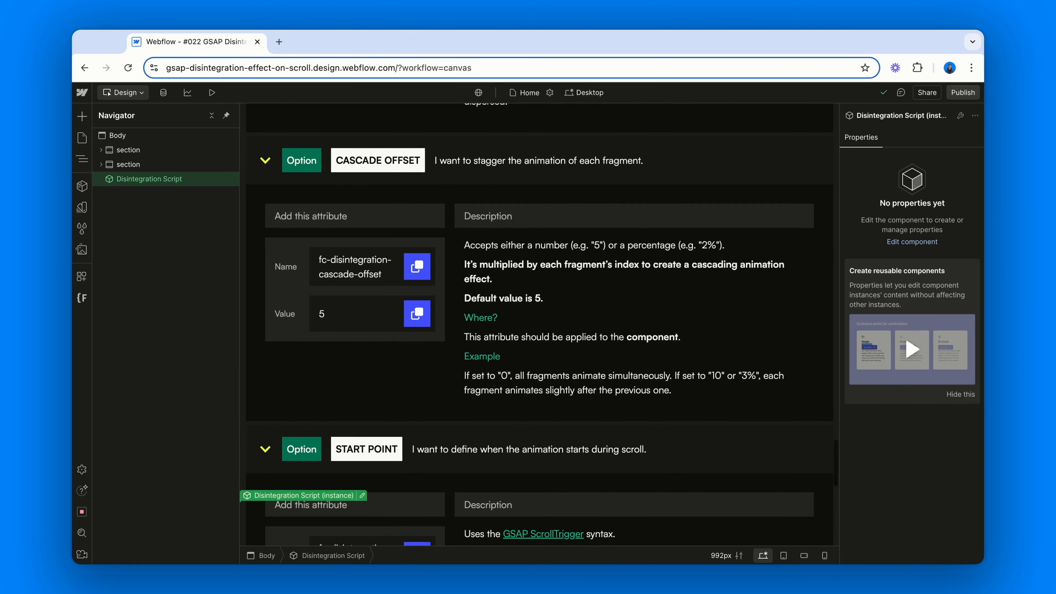
pyautogui.scroll(2, 538, 323)
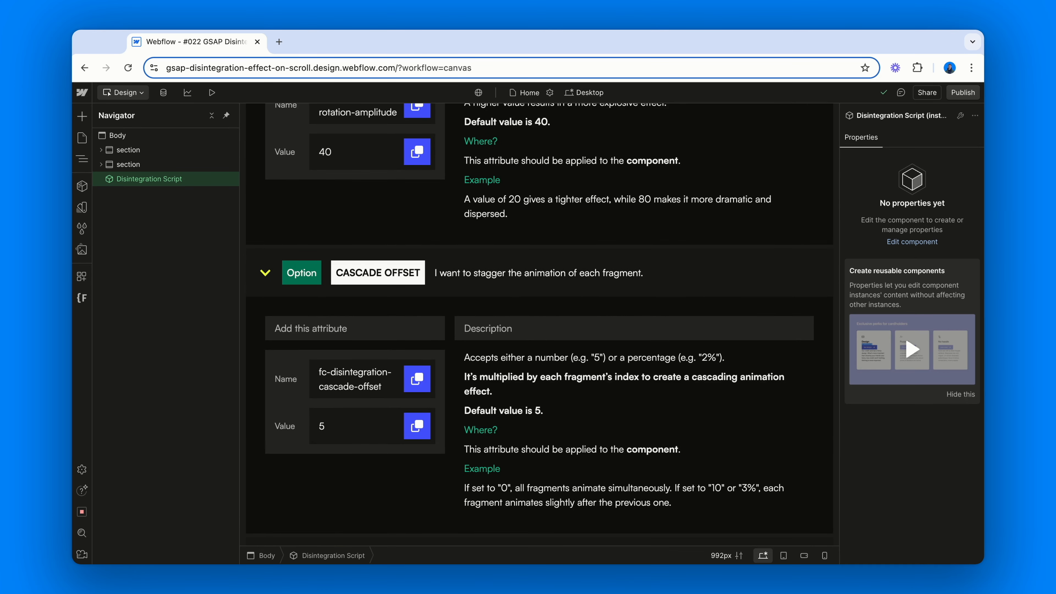
pyautogui.scroll(2, 538, 323)
pyautogui.scroll(2, 540, 324)
pyautogui.scroll(5, 539, 324)
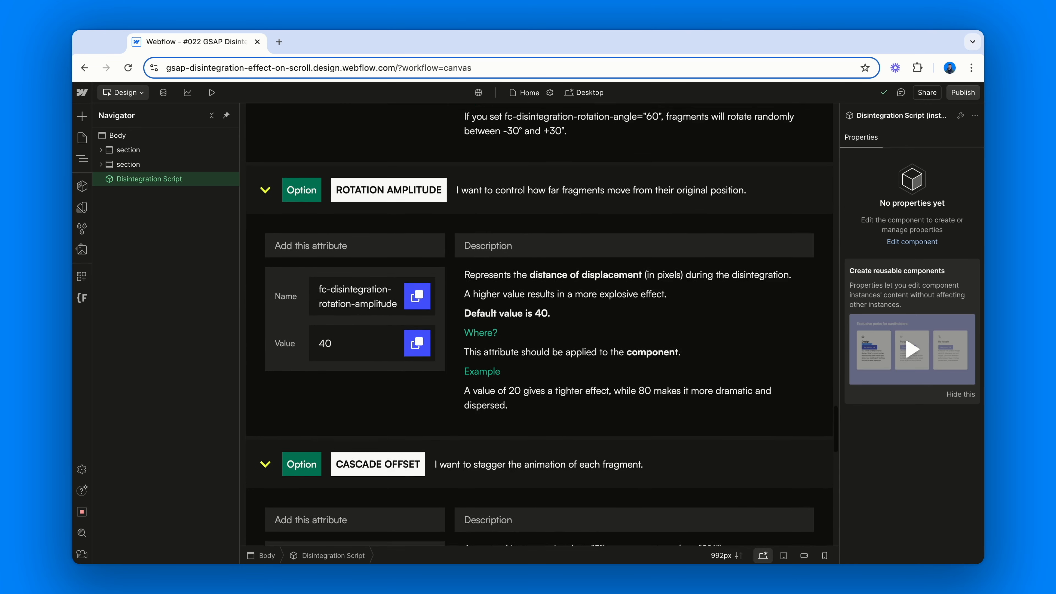
pyautogui.scroll(6, 540, 325)
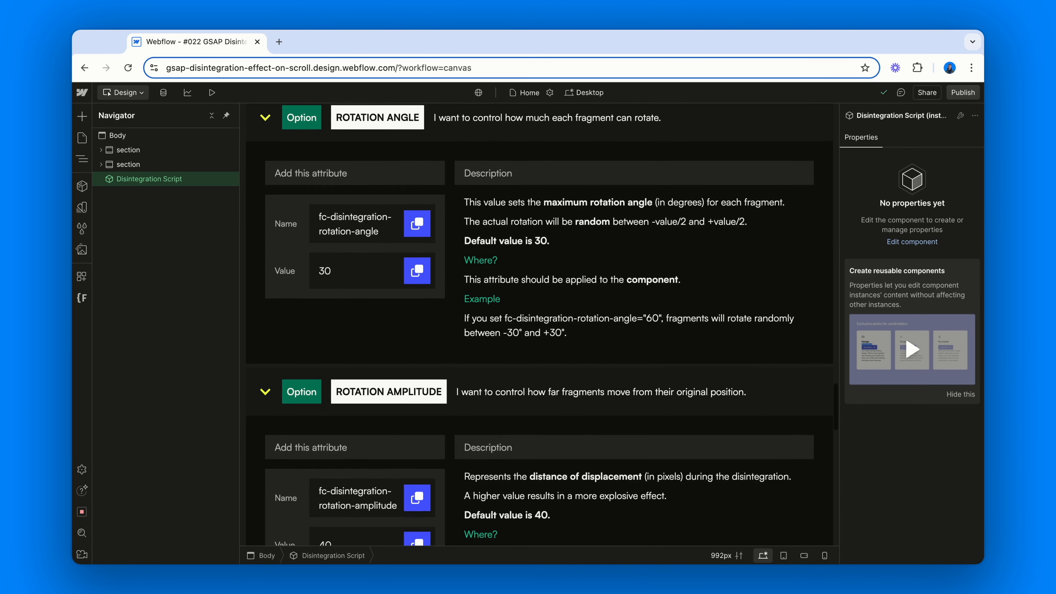
pyautogui.scroll(5, 354, 490)
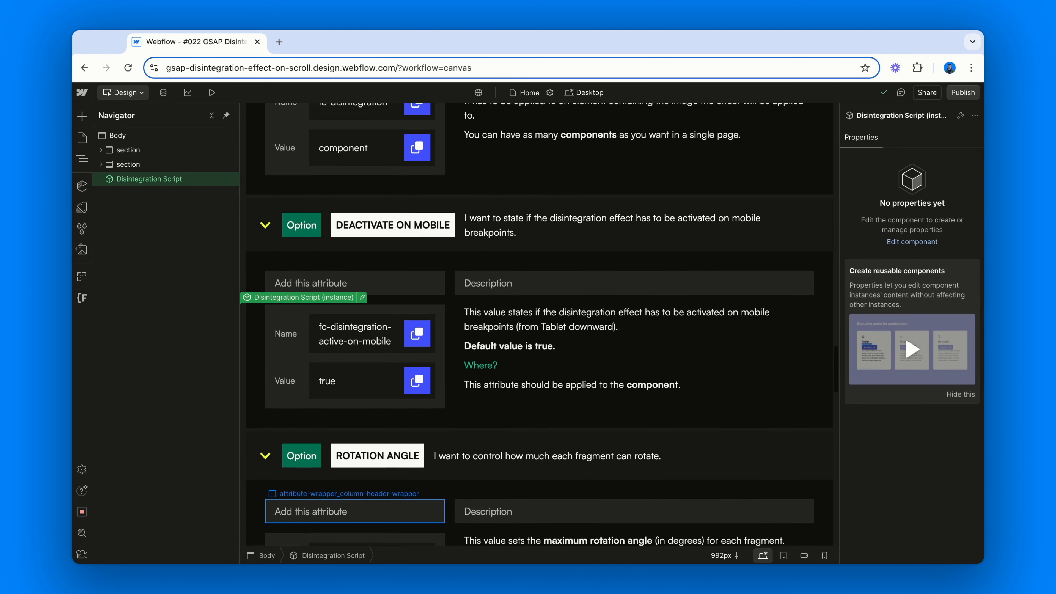
pyautogui.scroll(4, 354, 490)
pyautogui.scroll(5, 539, 325)
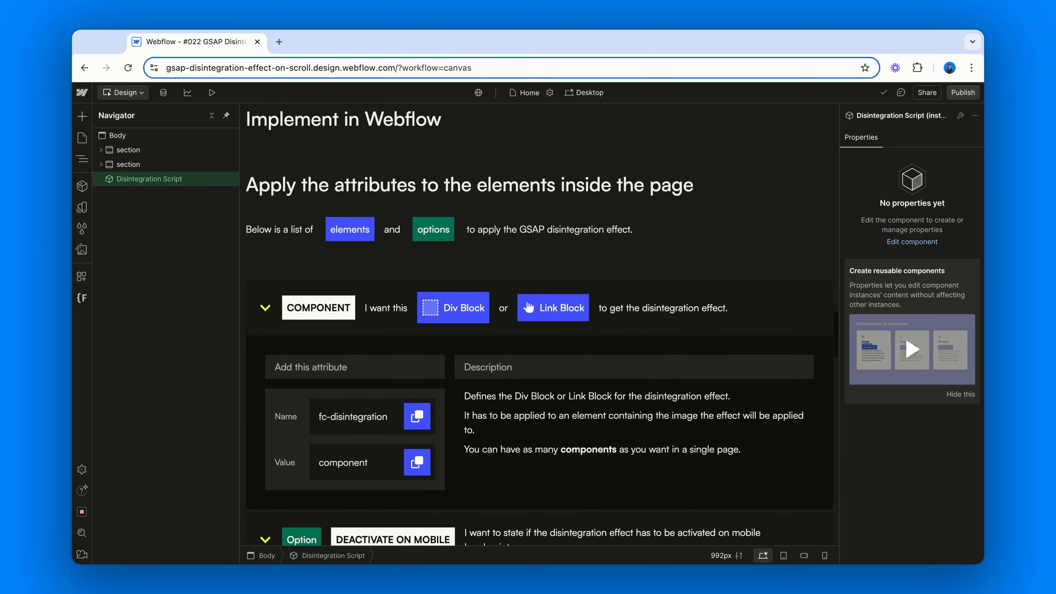
pyautogui.scroll(4, 539, 324)
pyautogui.scroll(1, 539, 325)
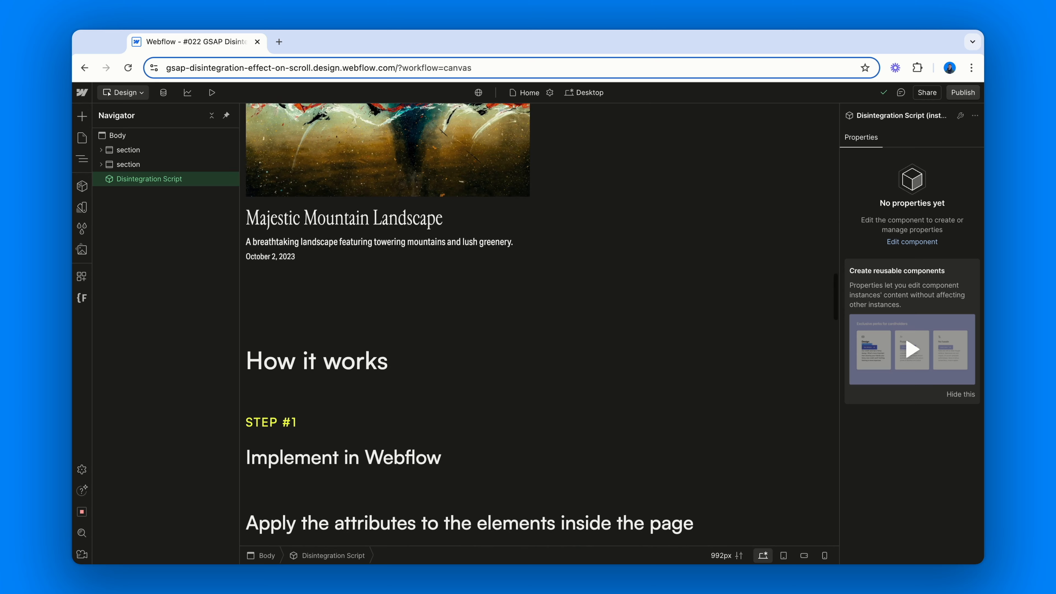
pyautogui.scroll(8, 539, 324)
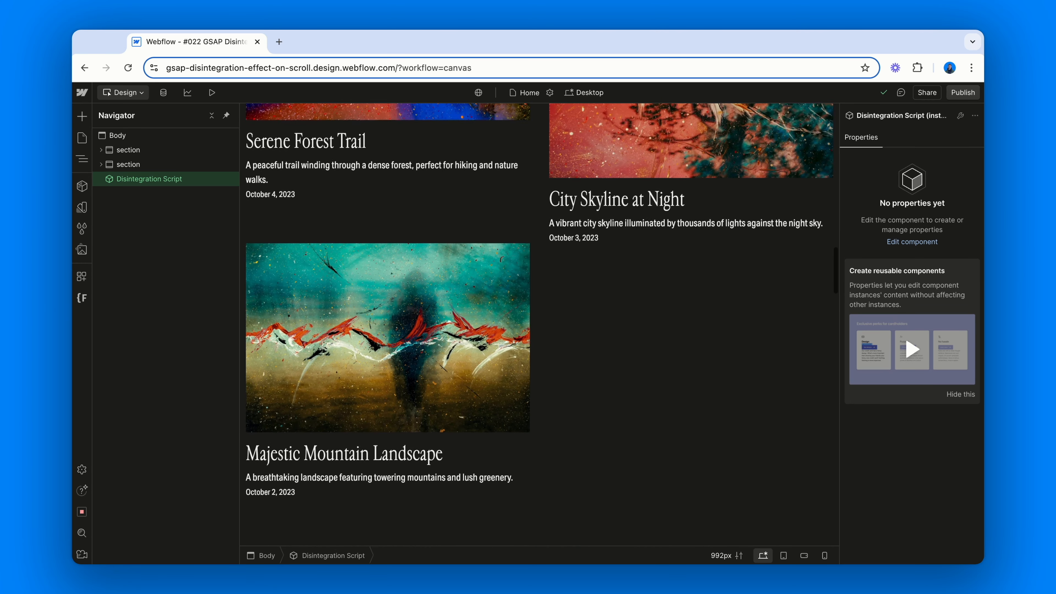
pyautogui.scroll(8, 539, 324)
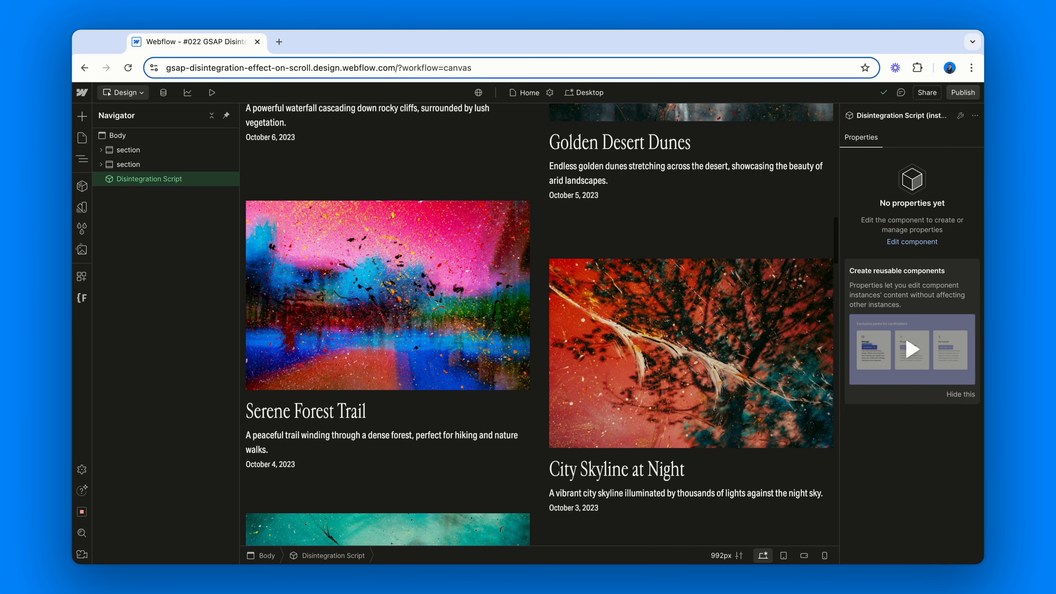
pyautogui.scroll(7, 540, 325)
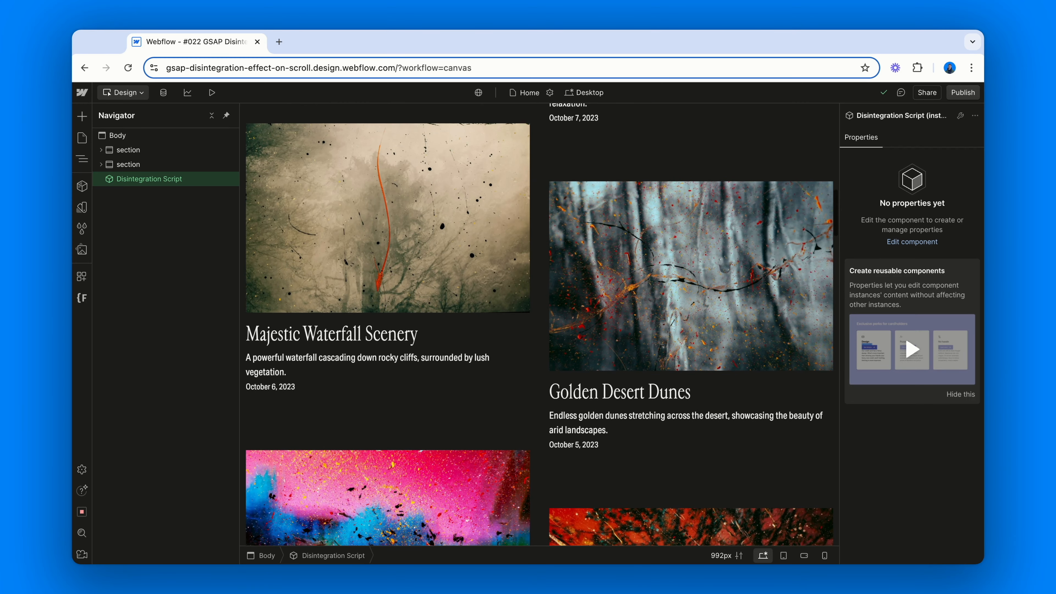
pyautogui.scroll(7, 540, 324)
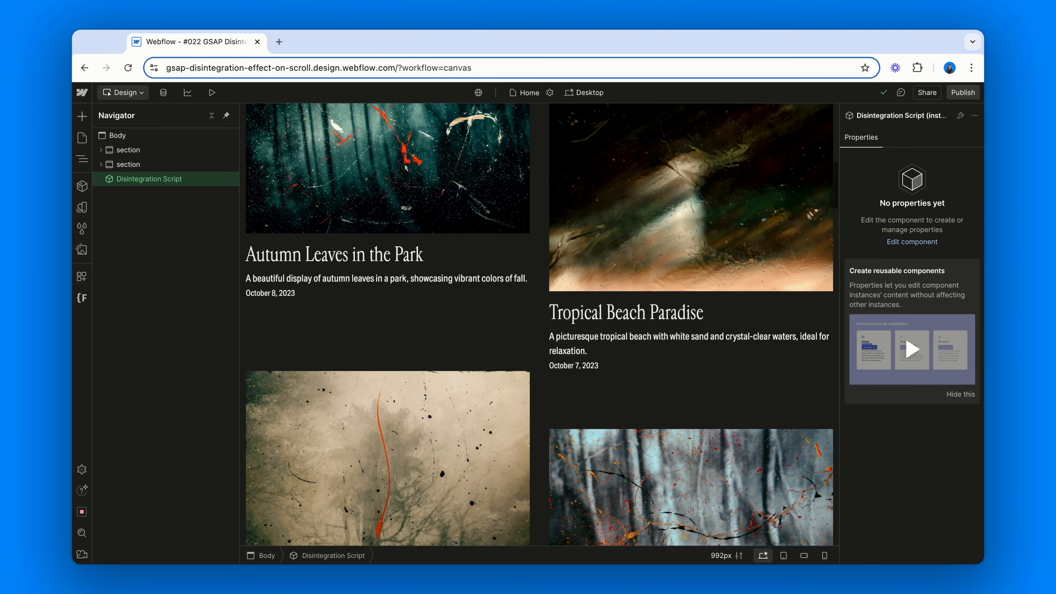
pyautogui.scroll(6, 539, 324)
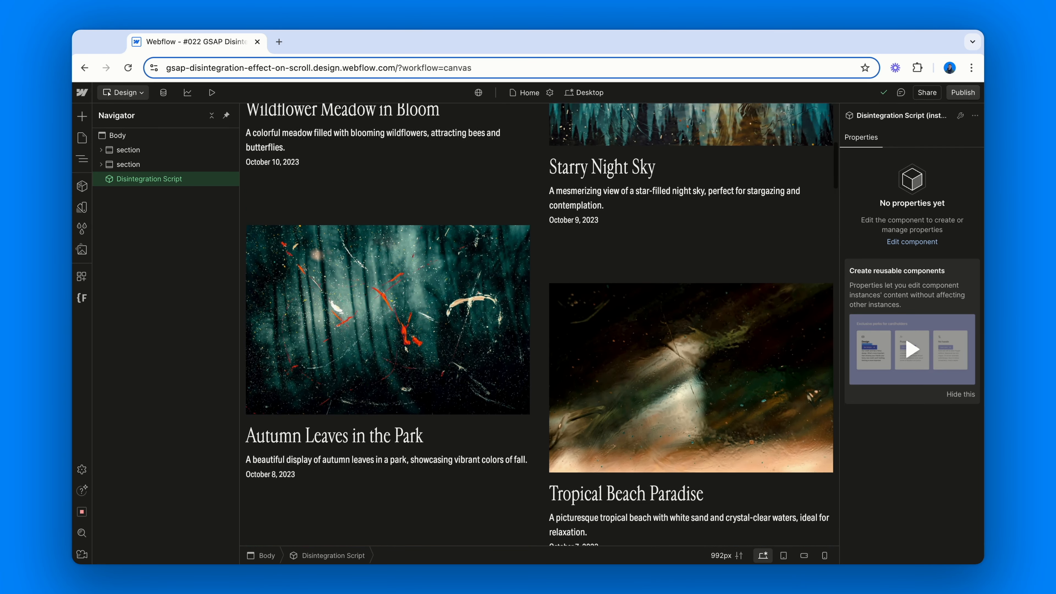
pyautogui.scroll(5, 539, 325)
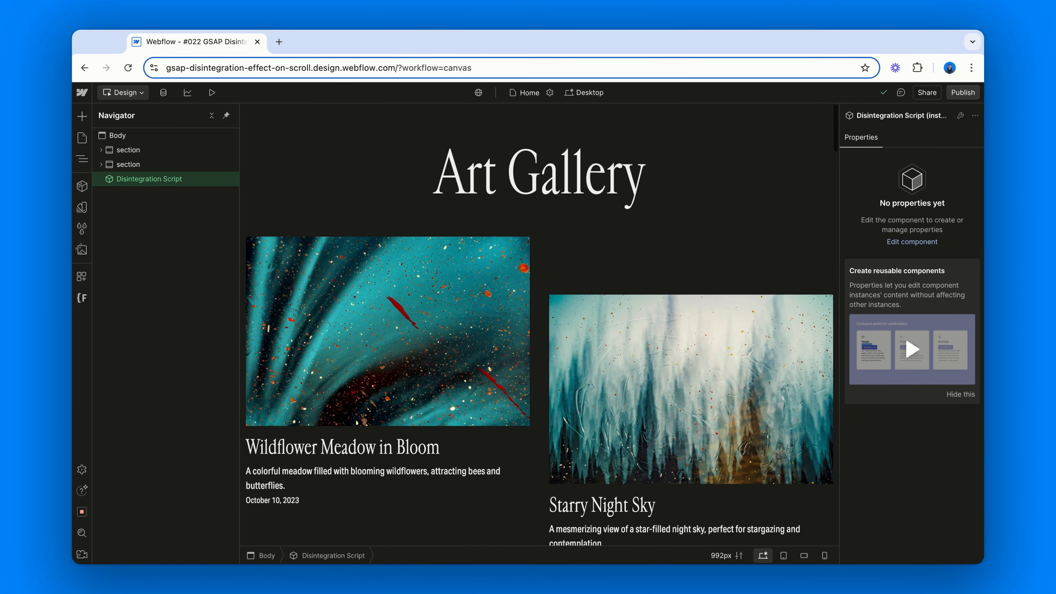
pyautogui.scroll(-4, 539, 324)
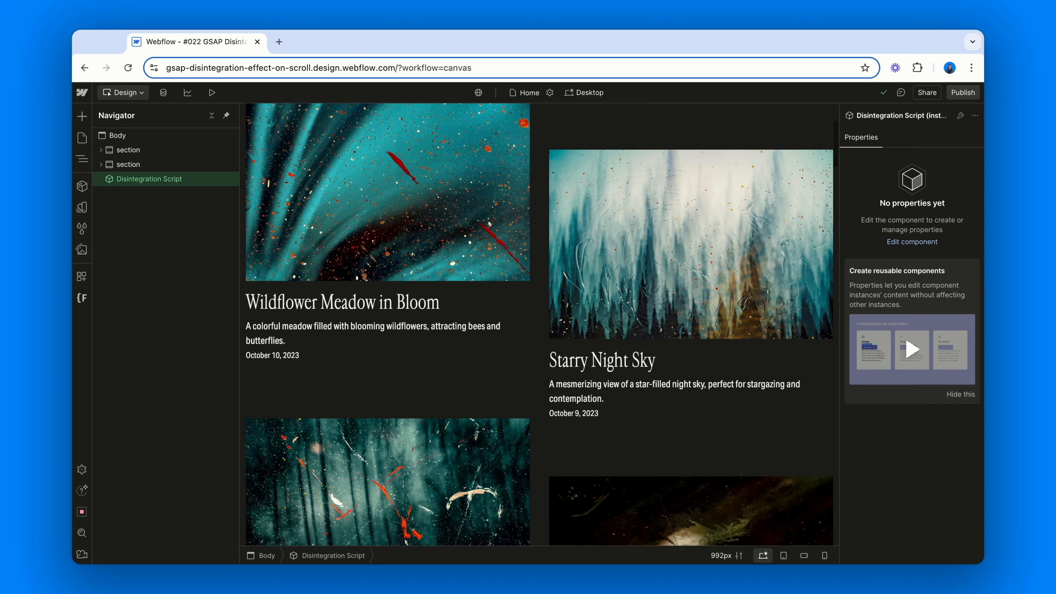
pyautogui.scroll(-8, 540, 325)
pyautogui.scroll(-4, 540, 324)
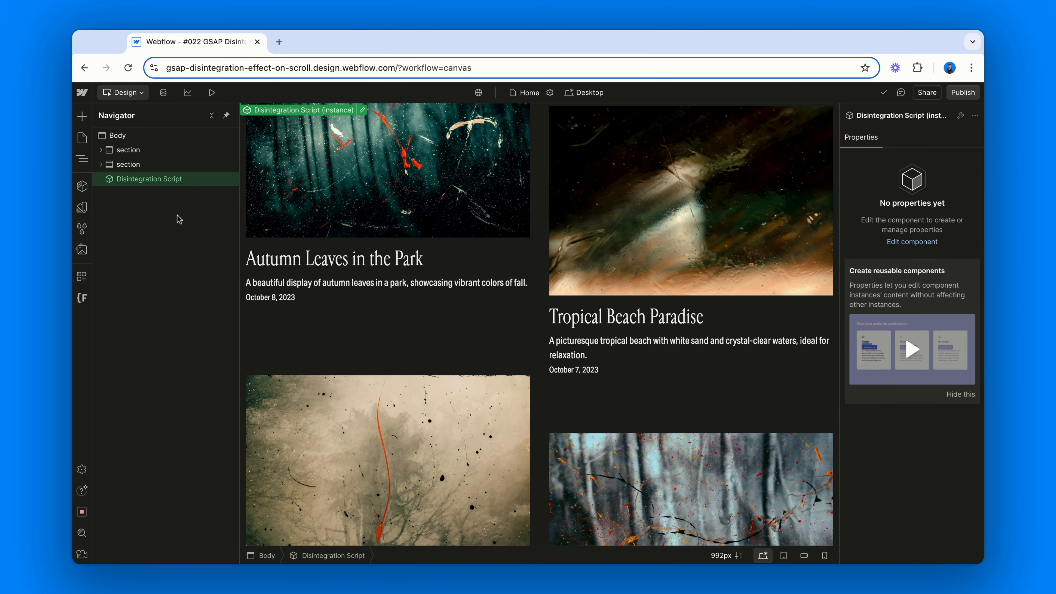
# Open the Disintegration Script's code editor and examine the count and repeatCount constants, then close it
pyautogui.doubleClick(174, 178)
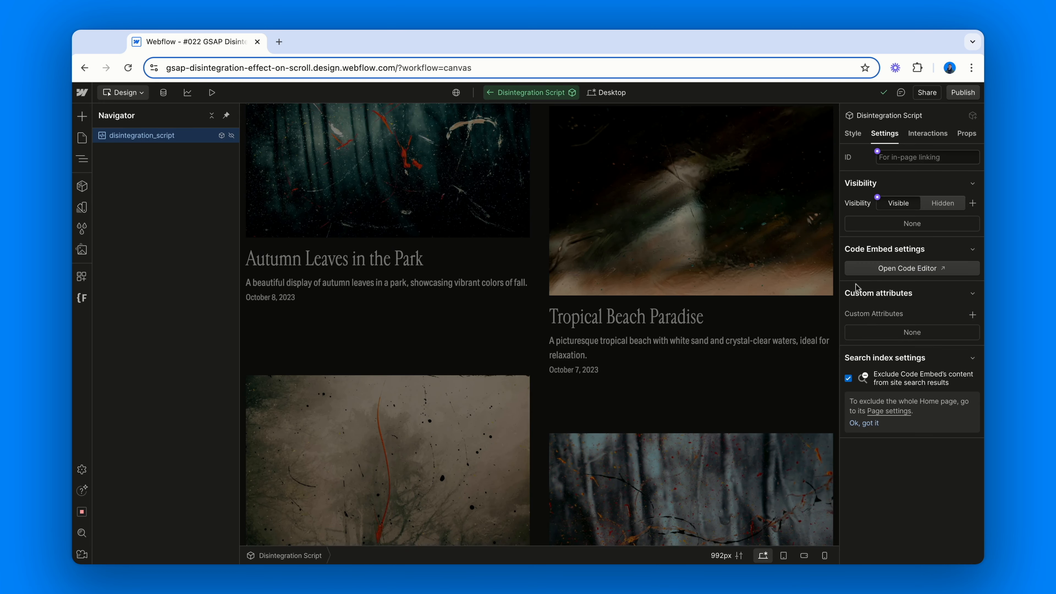
pyautogui.click(881, 270)
pyautogui.scroll(20, 453, 250)
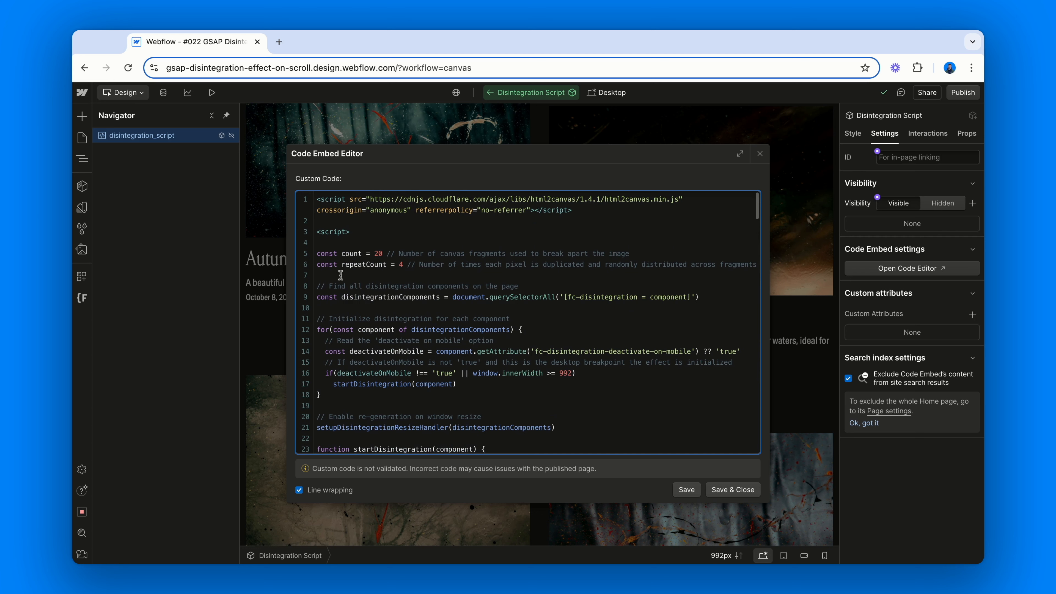
pyautogui.doubleClick(346, 254)
pyautogui.click(353, 267)
pyautogui.doubleClick(353, 266)
pyautogui.click(341, 275)
pyautogui.doubleClick(348, 253)
pyautogui.click(354, 265)
pyautogui.doubleClick(354, 267)
pyautogui.click(734, 490)
pyautogui.click(422, 337)
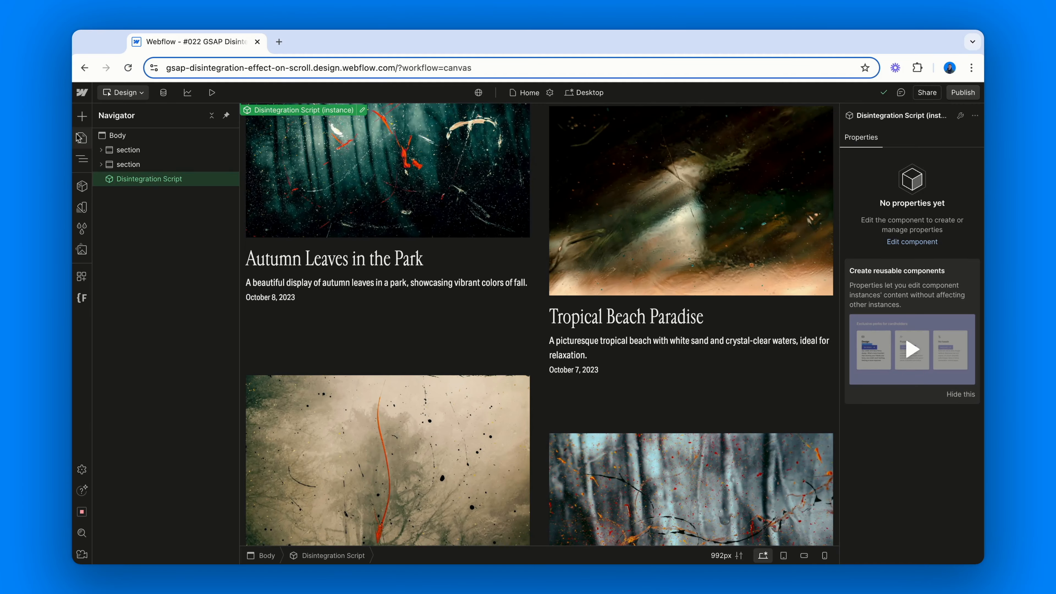
# Switch to the Breaking The Silence page and scroll through its header heading and image
pyautogui.click(82, 138)
pyautogui.click(133, 197)
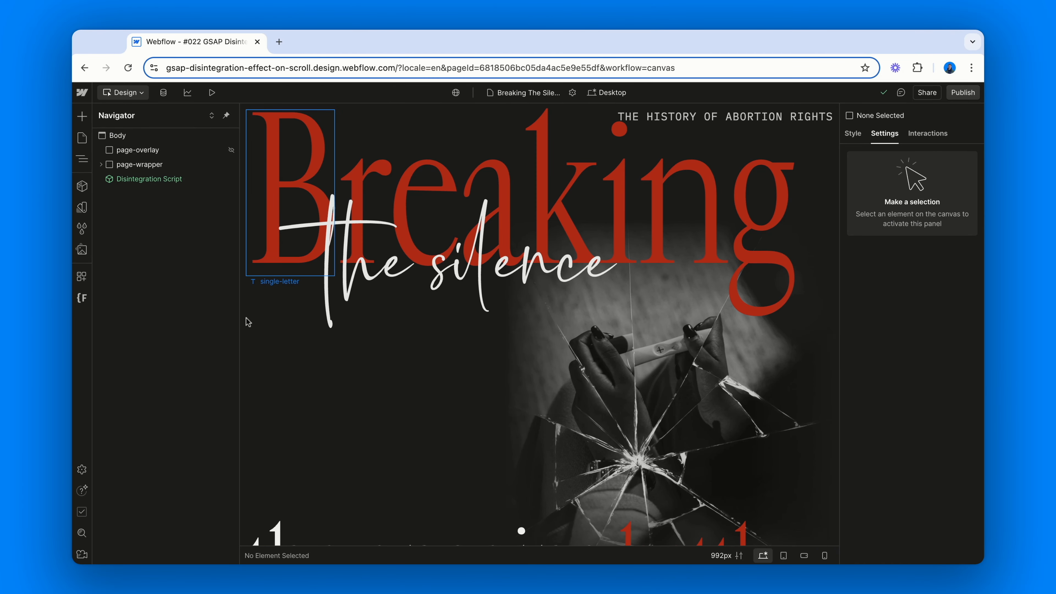
pyautogui.click(248, 331)
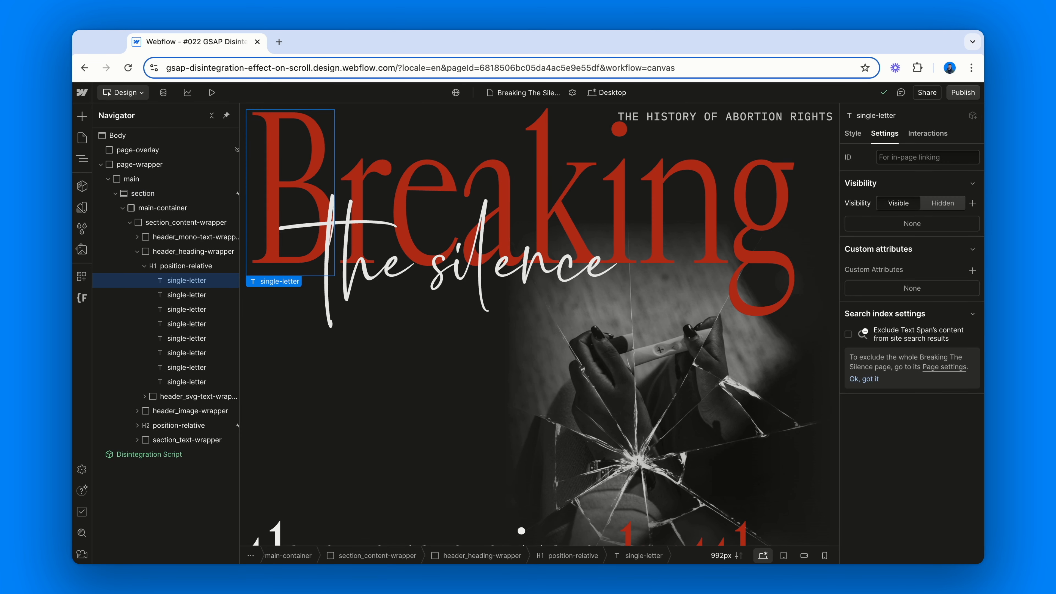
pyautogui.scroll(-3, 308, 391)
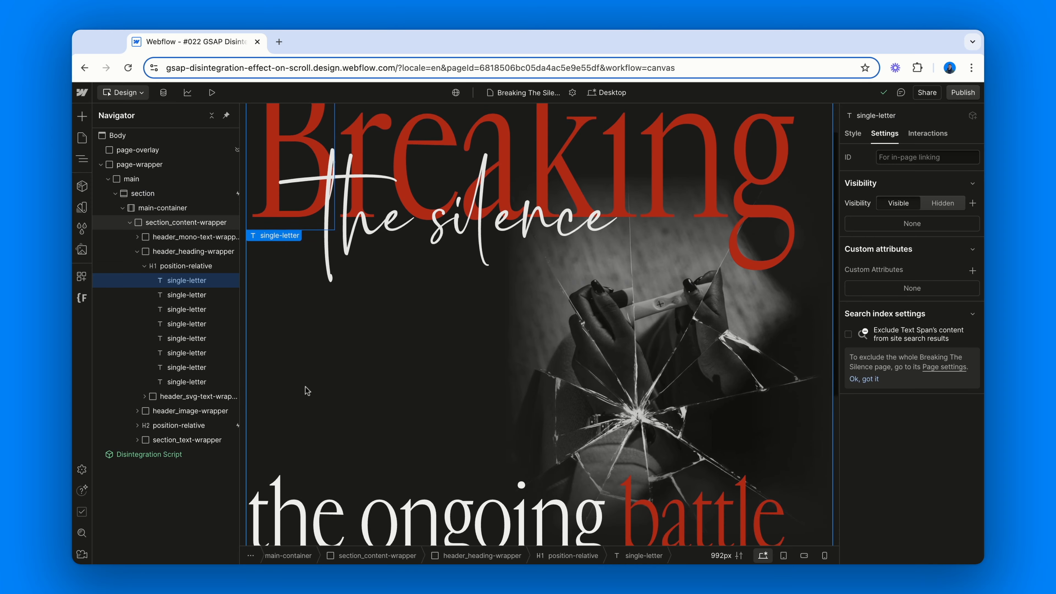
pyautogui.scroll(-4, 307, 391)
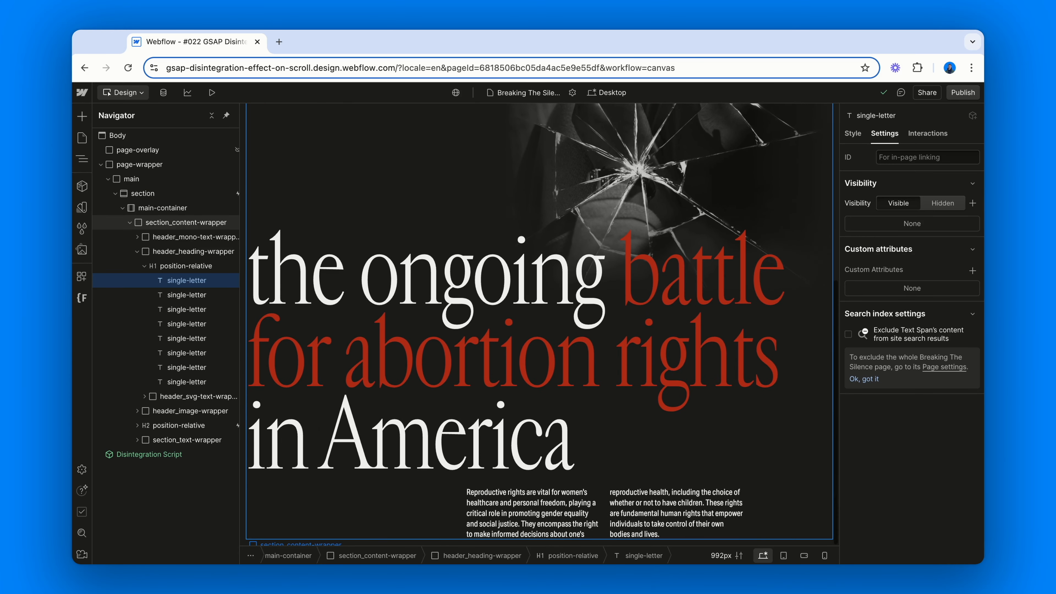
pyautogui.scroll(6, 307, 391)
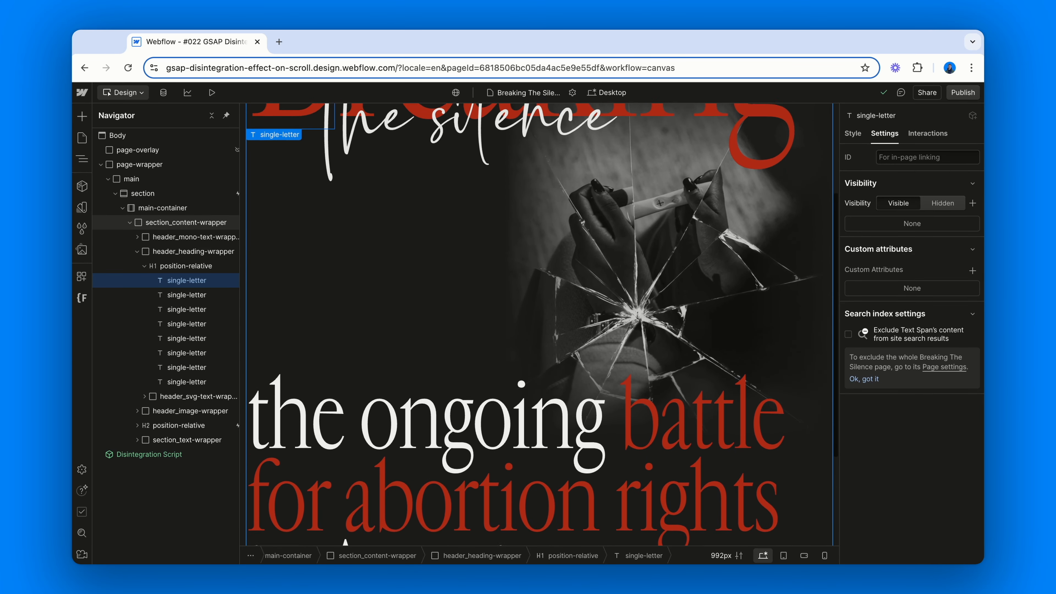
pyautogui.scroll(5, 540, 324)
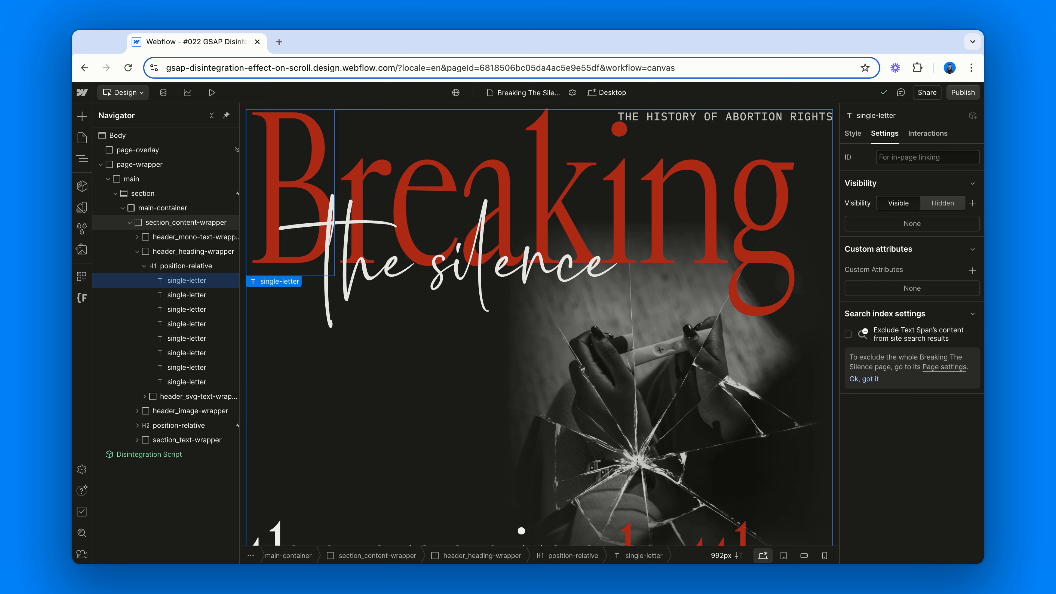
# Open the header section's While Scrolling In View scroll animation and preview it by scrolling the canvas
pyautogui.click(208, 193)
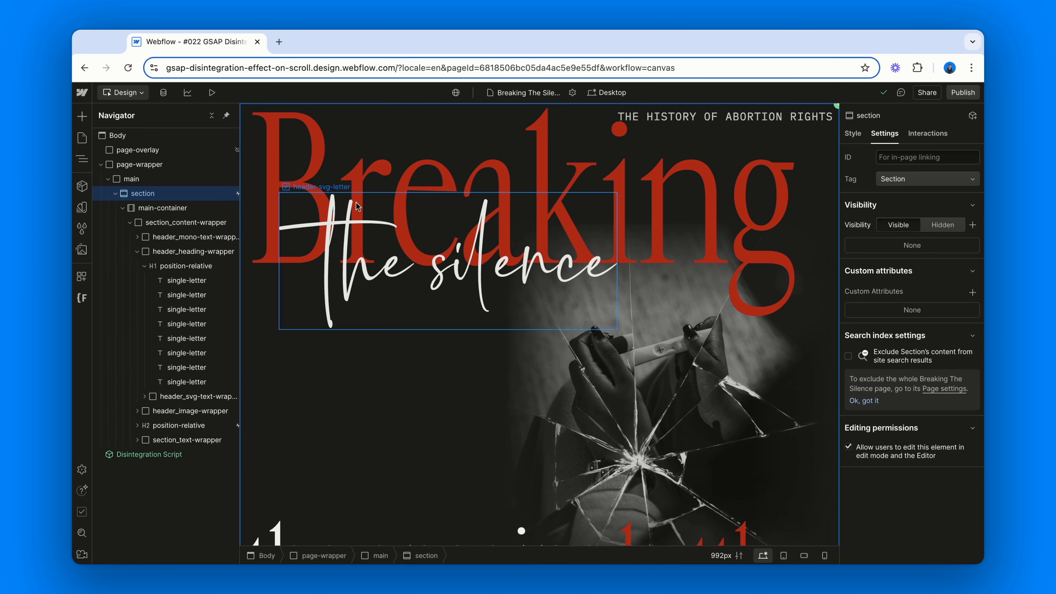
pyautogui.click(927, 134)
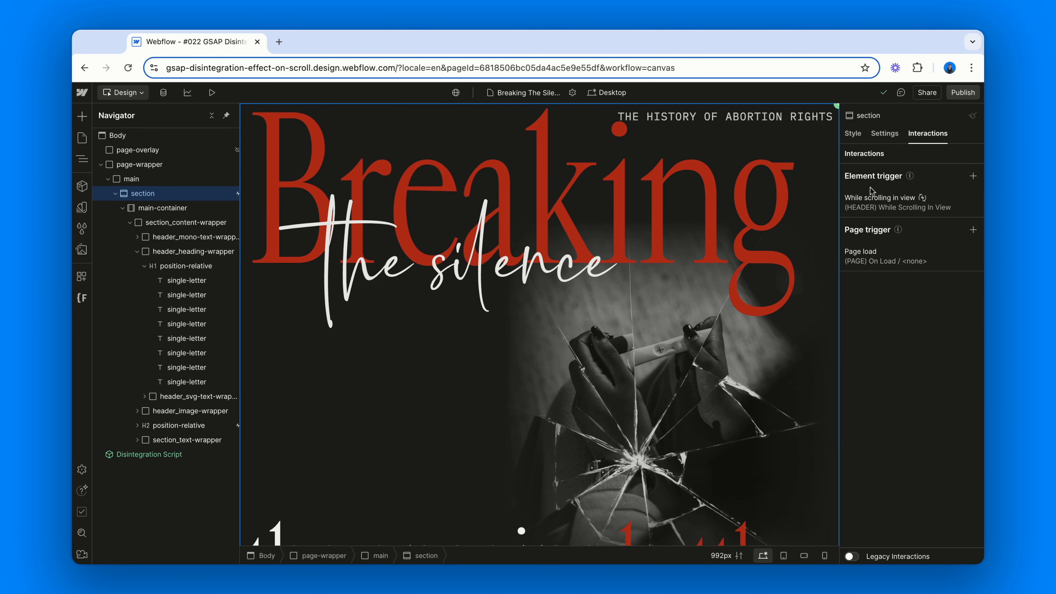
pyautogui.click(879, 212)
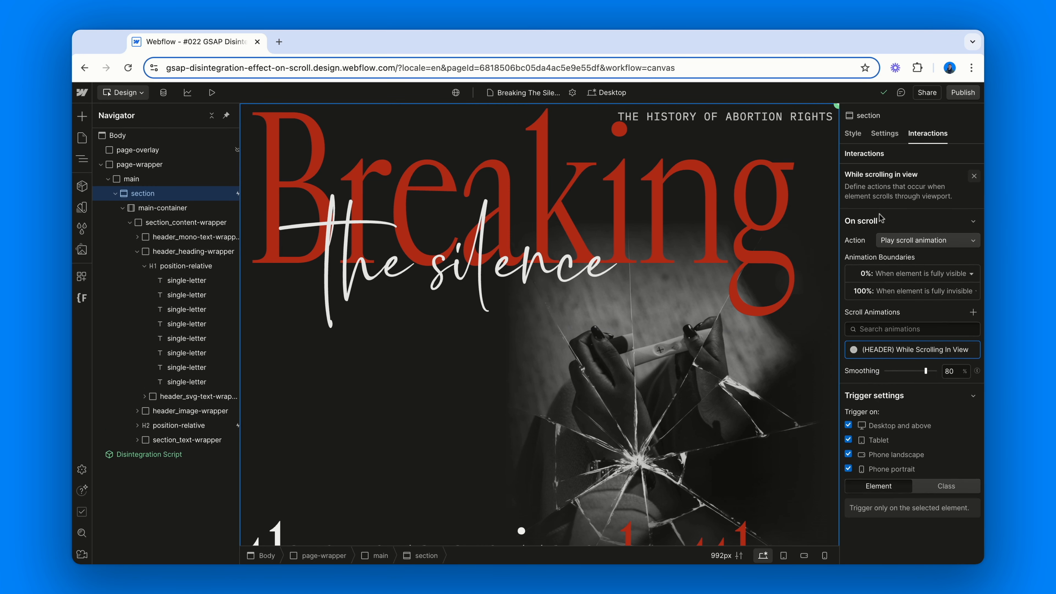
pyautogui.click(913, 353)
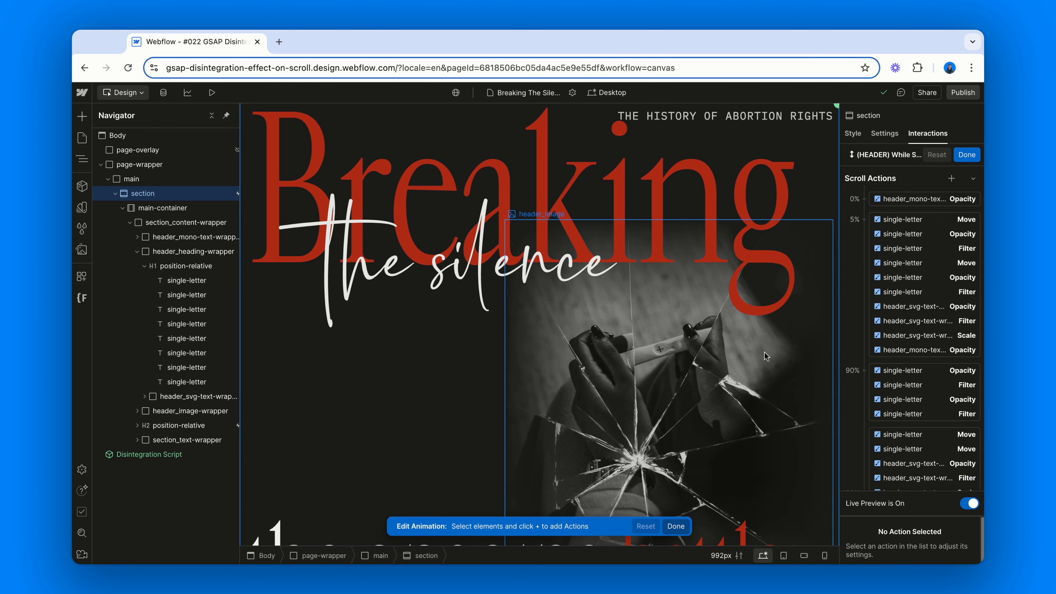
pyautogui.scroll(-3, 766, 357)
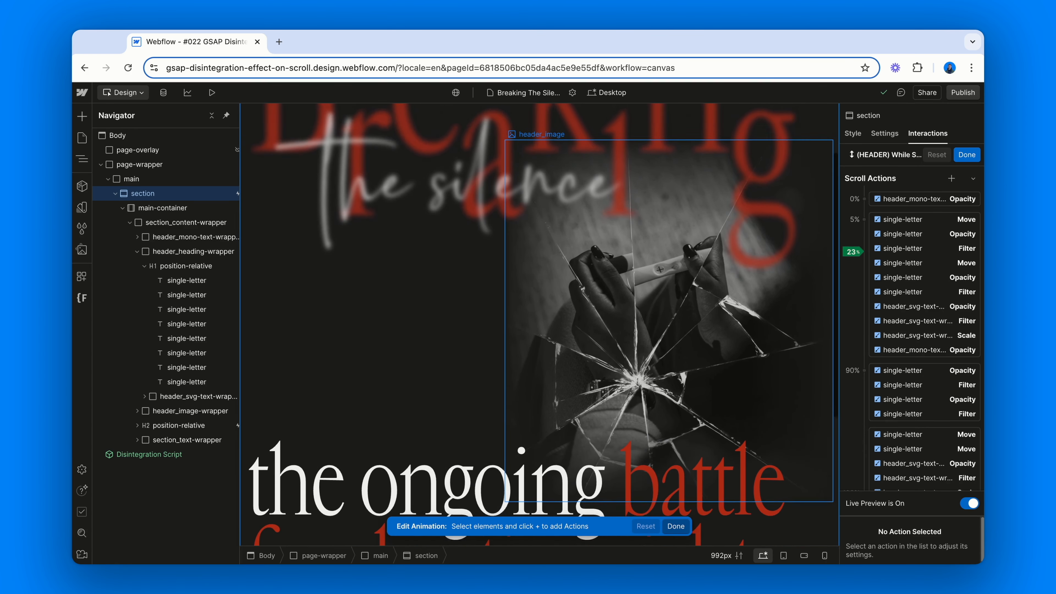
# Preview the header's scroll animation by scrolling the canvas up and down, then finish editing the animation
pyautogui.scroll(-3, 766, 357)
pyautogui.scroll(3, 767, 357)
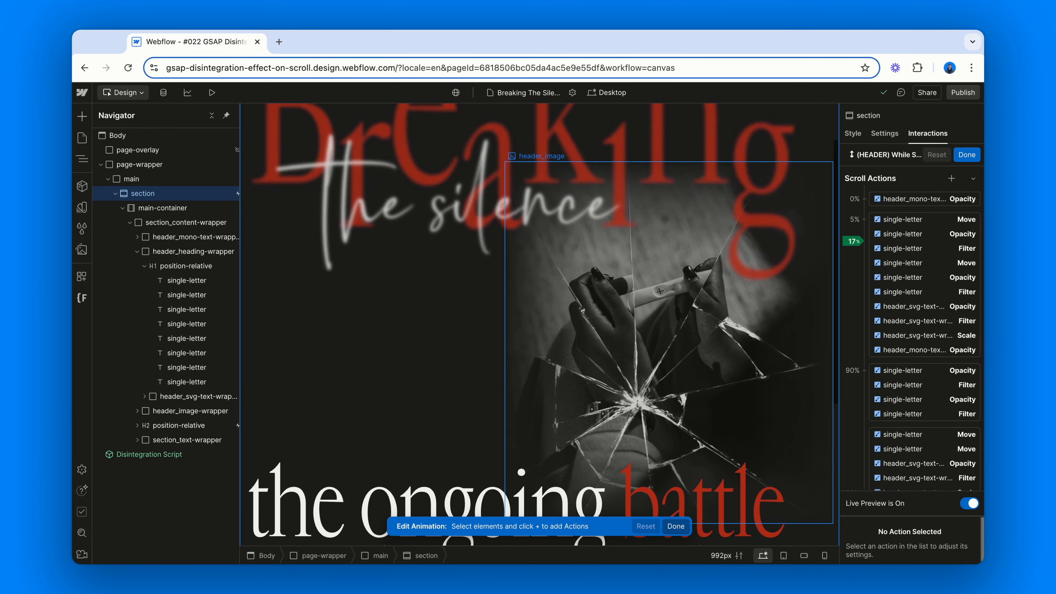
pyautogui.scroll(-3, 766, 356)
pyautogui.scroll(5, 766, 356)
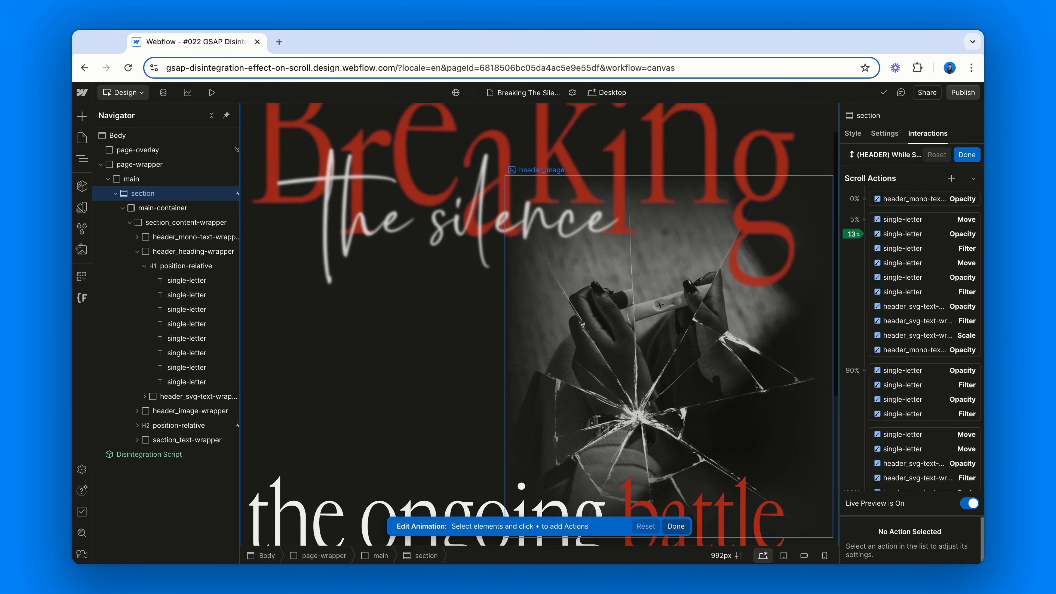
pyautogui.scroll(-5, 766, 356)
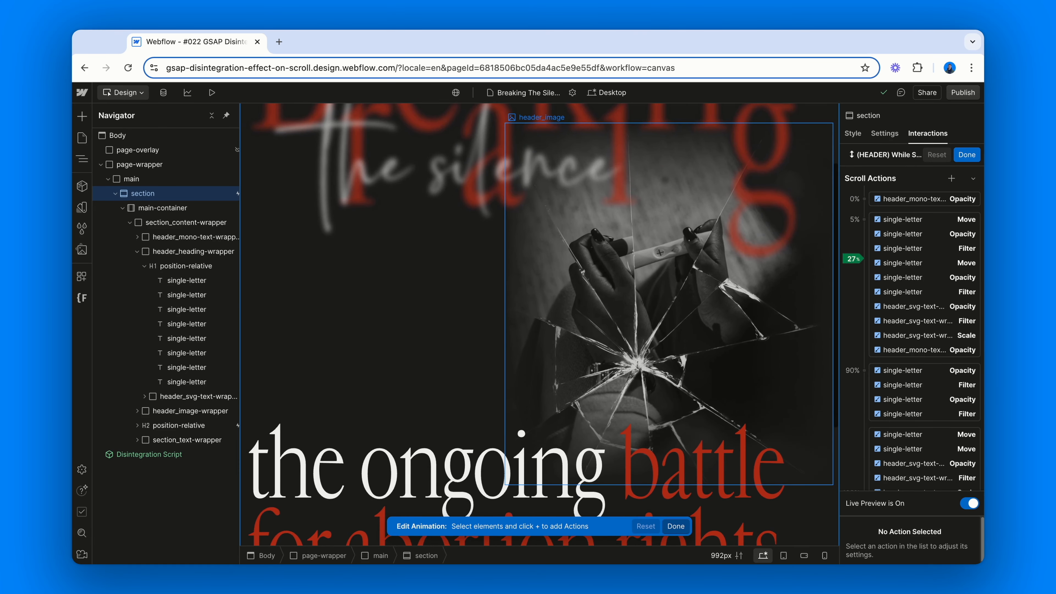
pyautogui.scroll(2, 766, 357)
pyautogui.scroll(2, 766, 357)
pyautogui.scroll(-3, 766, 357)
pyautogui.scroll(5, 766, 357)
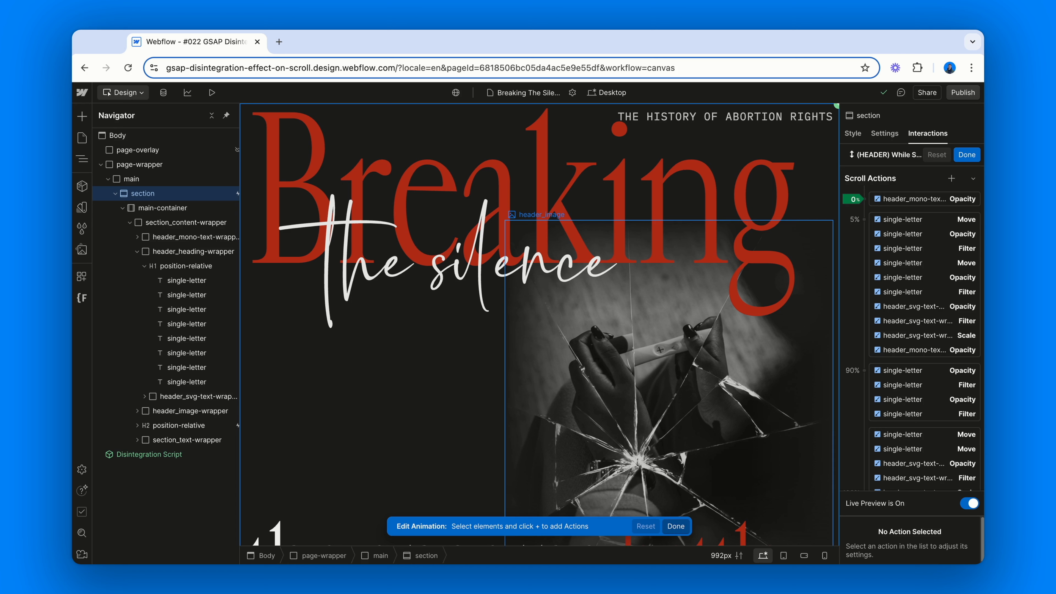
pyautogui.click(966, 156)
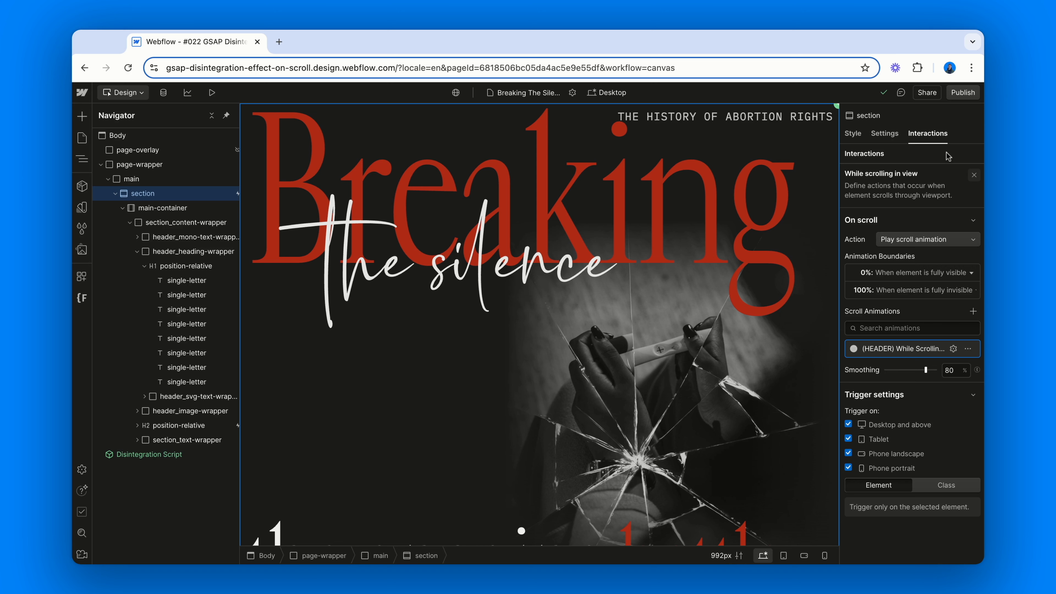
# Select the header image wrapper and open its component and end-point fc-disintegration custom attributes in its settings
pyautogui.click(207, 251)
pyautogui.click(201, 266)
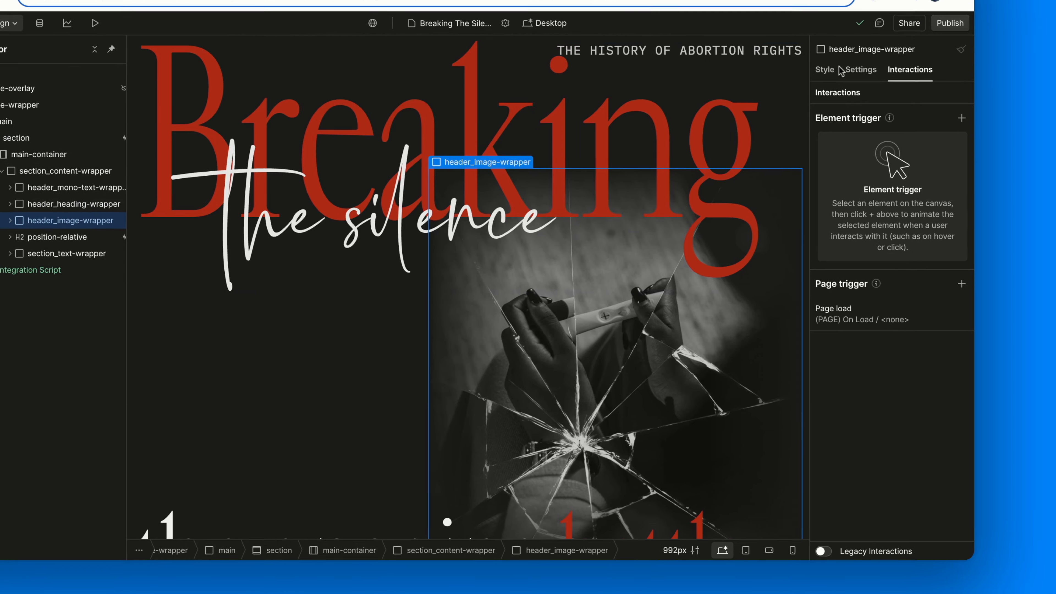
pyautogui.click(884, 133)
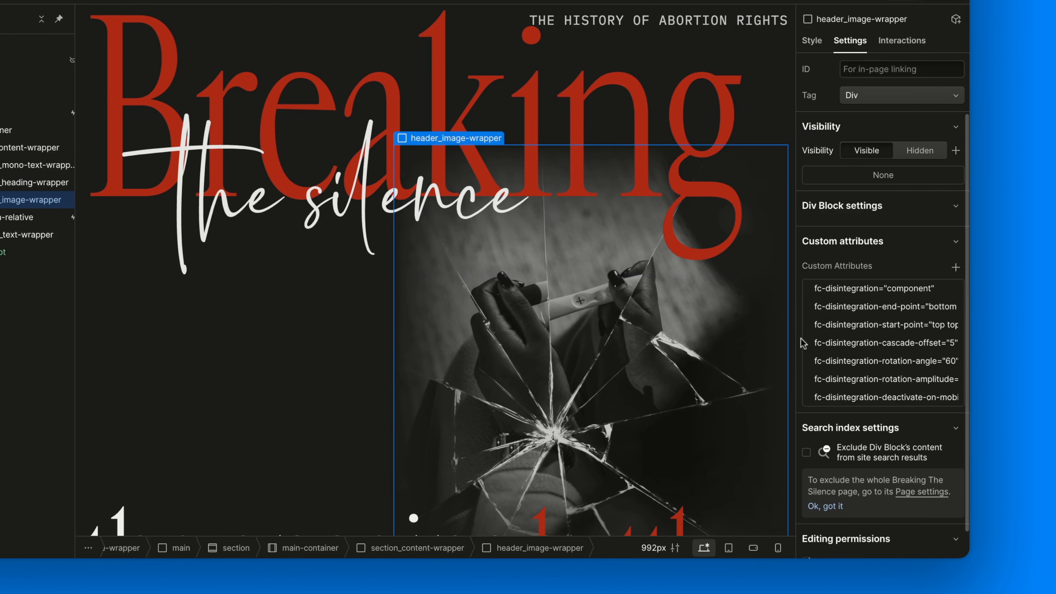
pyautogui.click(831, 290)
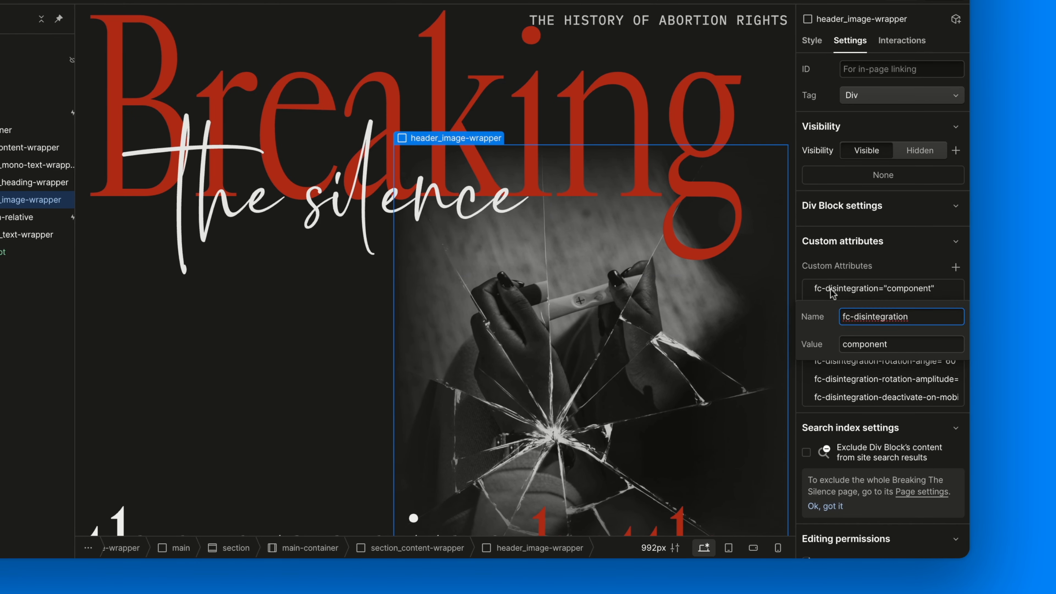
pyautogui.click(831, 290)
pyautogui.click(828, 306)
pyautogui.click(828, 305)
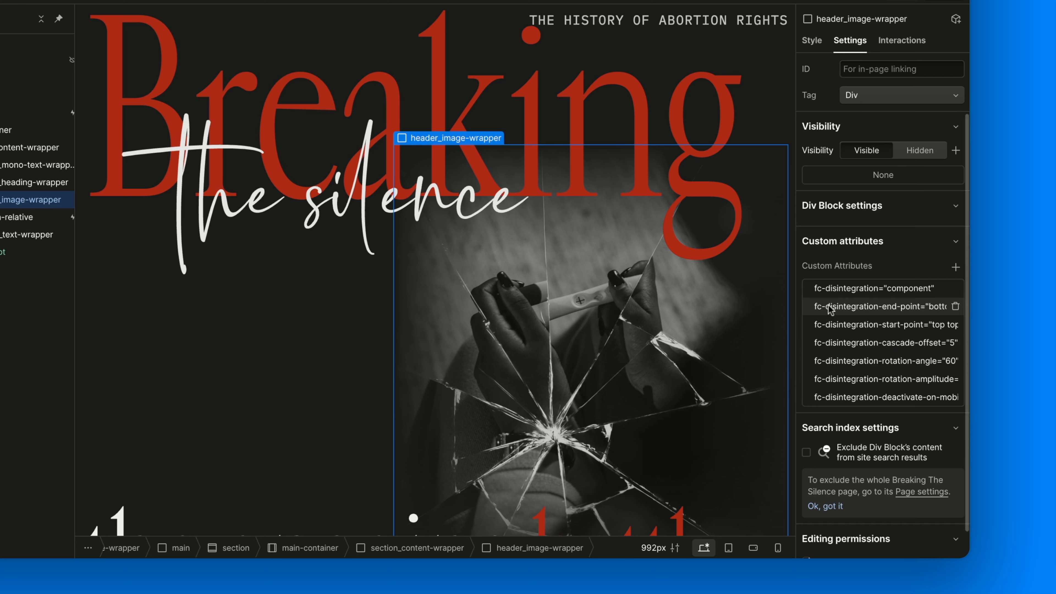
# Open the image wrapper's start-point, cascade-offset, rotation-angle, rotation-amplitude and deactivate-on-mobile attributes one by one
pyautogui.click(832, 325)
pyautogui.click(833, 328)
pyautogui.click(833, 343)
pyautogui.click(834, 342)
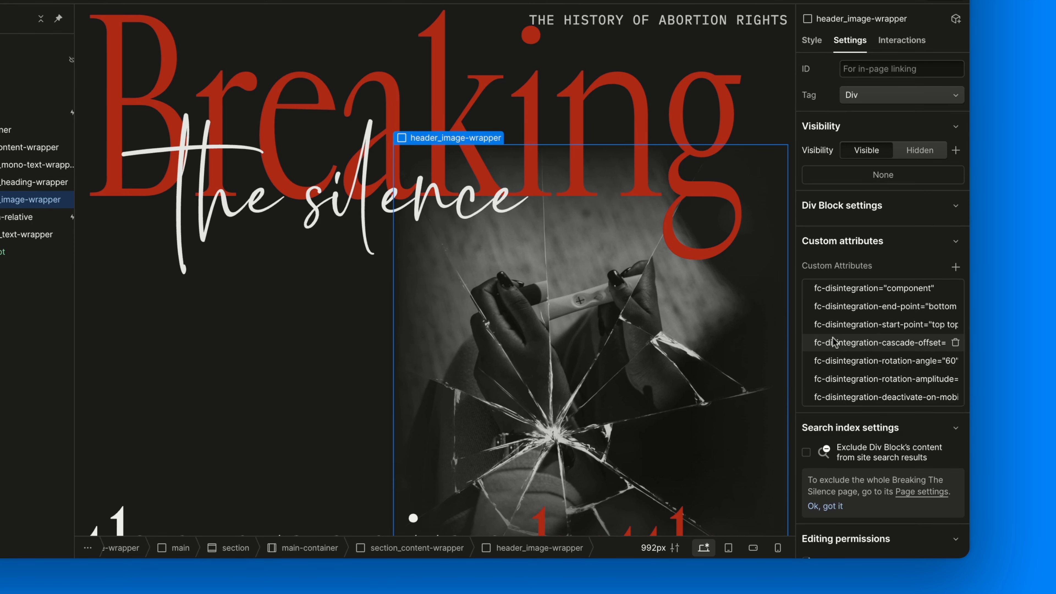
pyautogui.click(833, 353)
pyautogui.click(834, 353)
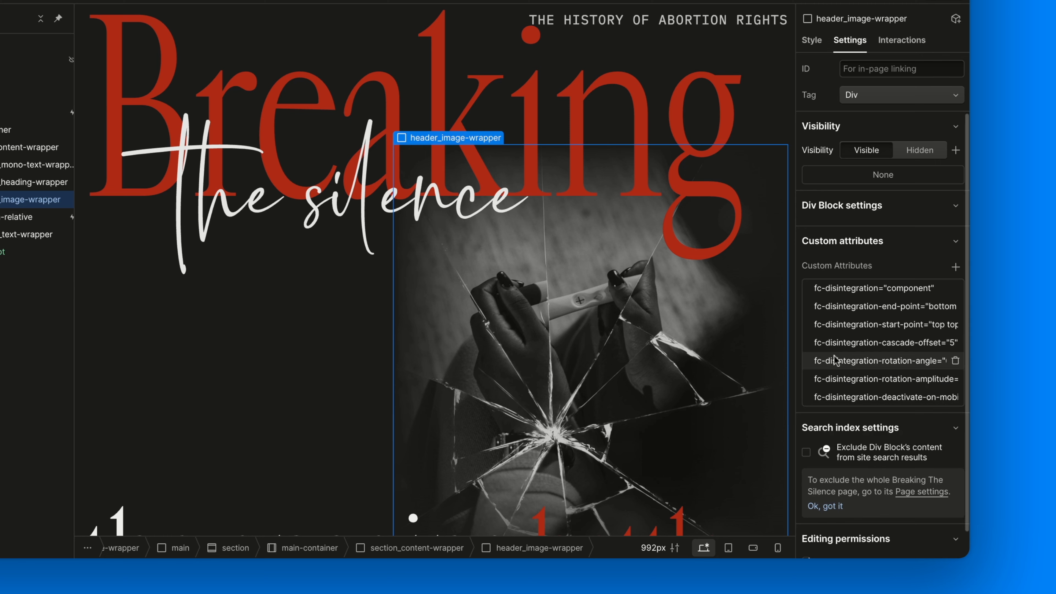
pyautogui.click(835, 376)
pyautogui.click(836, 376)
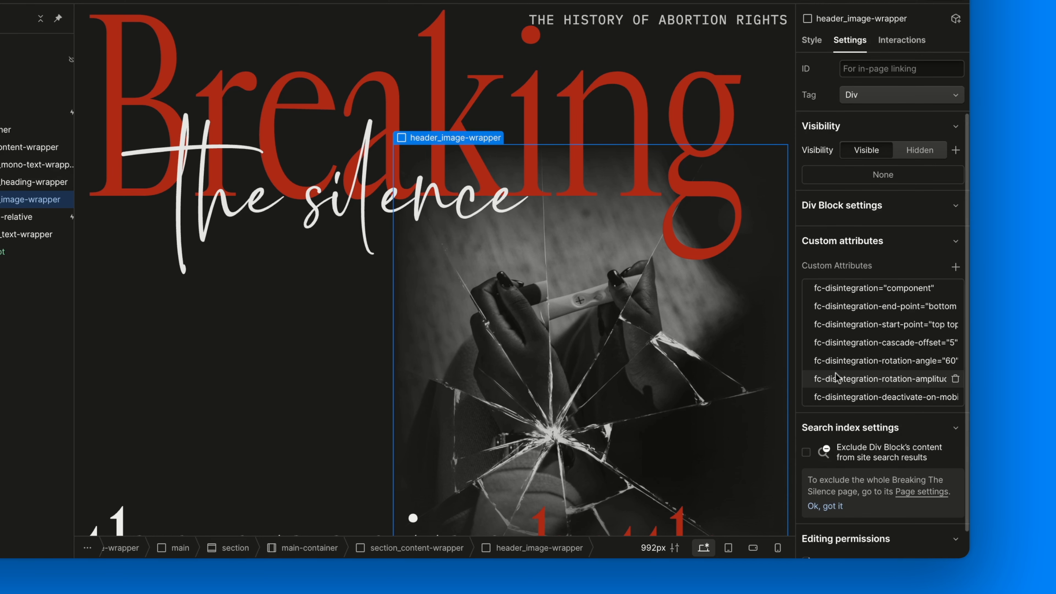
pyautogui.click(836, 393)
pyautogui.click(836, 393)
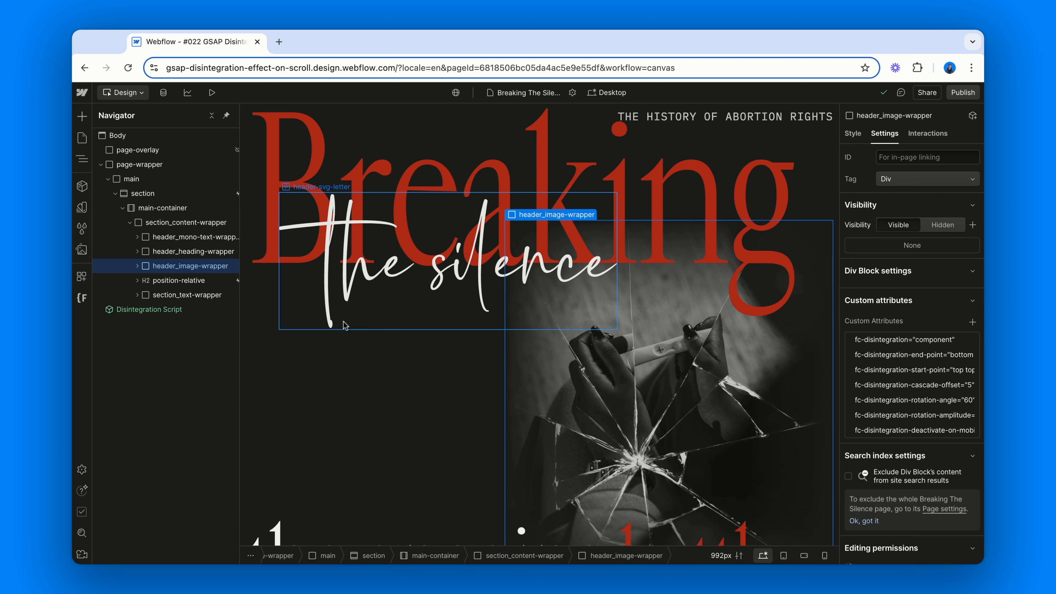
# Expand the header image wrapper and examine the styles of its two image overlay layers
pyautogui.click(136, 266)
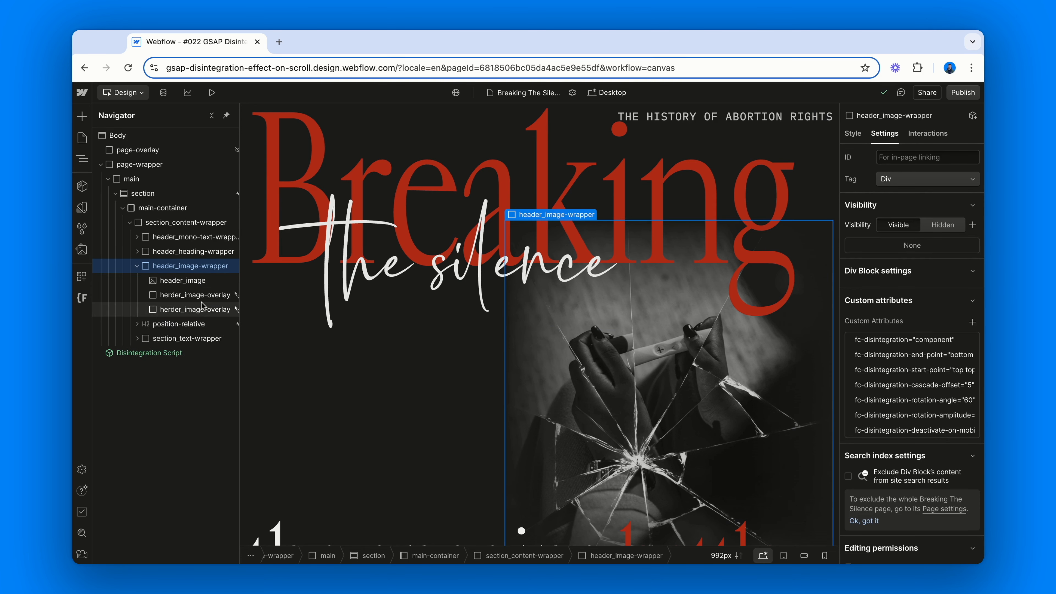
pyautogui.click(193, 295)
pyautogui.click(853, 133)
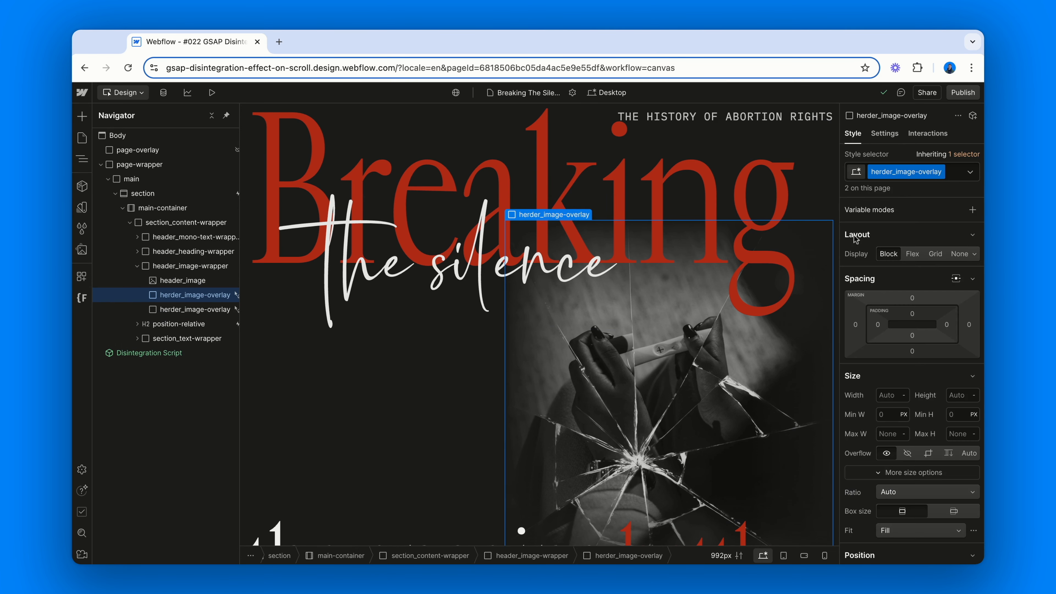
pyautogui.scroll(-5, 859, 371)
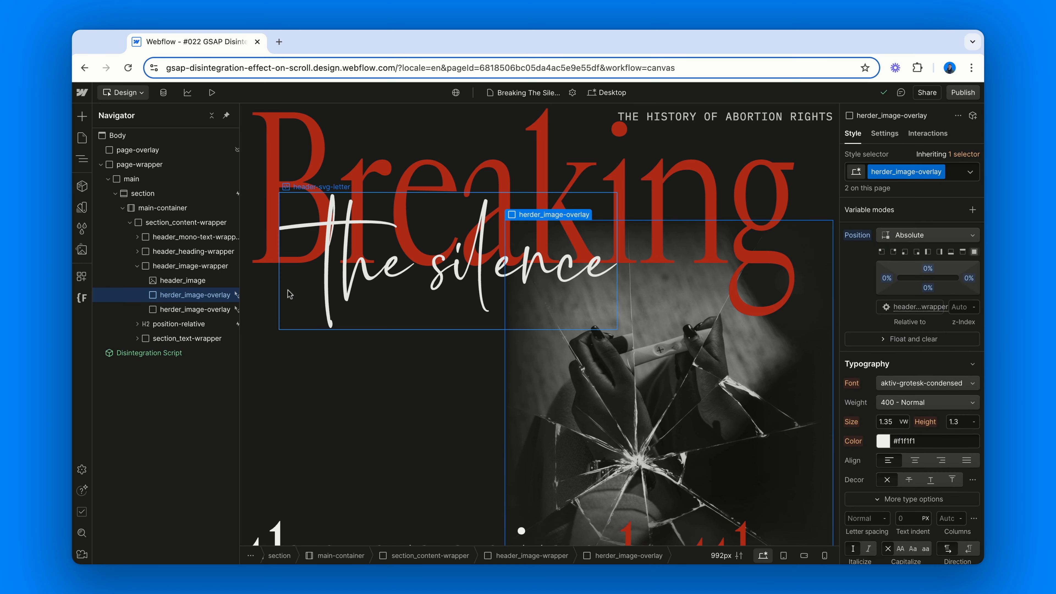
pyautogui.click(221, 310)
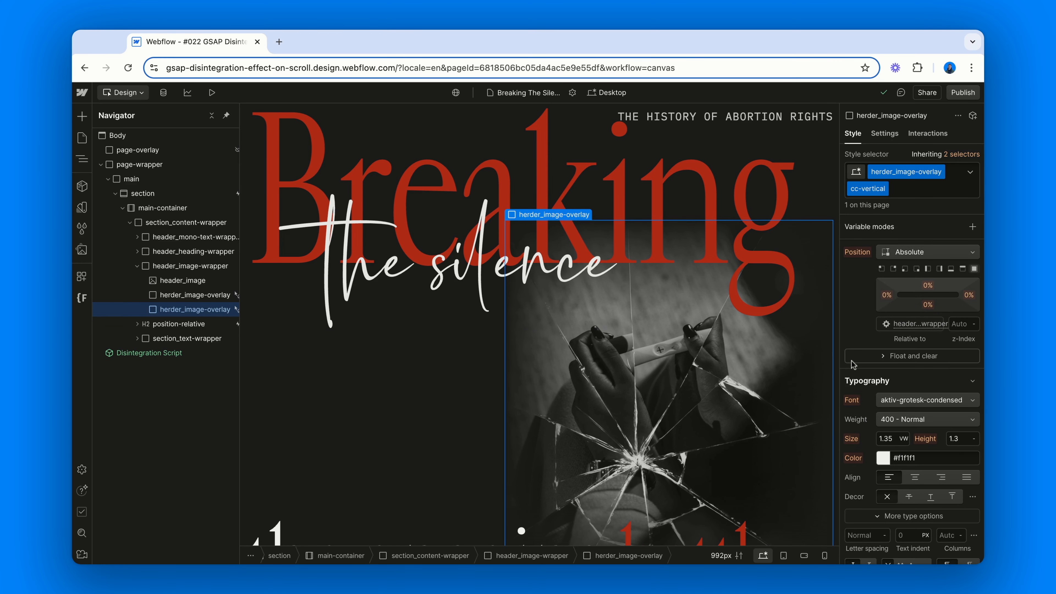
pyautogui.scroll(-5, 852, 365)
pyautogui.scroll(-5, 850, 364)
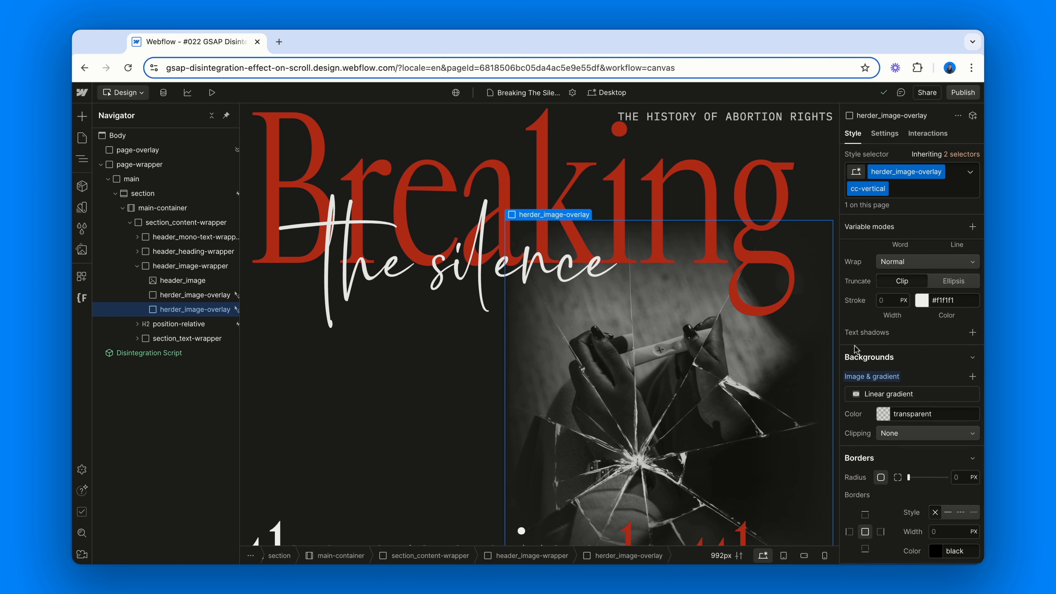
# Open the published staging site and scroll the Breaking The Silence page to test the disintegration effect
pyautogui.click(963, 93)
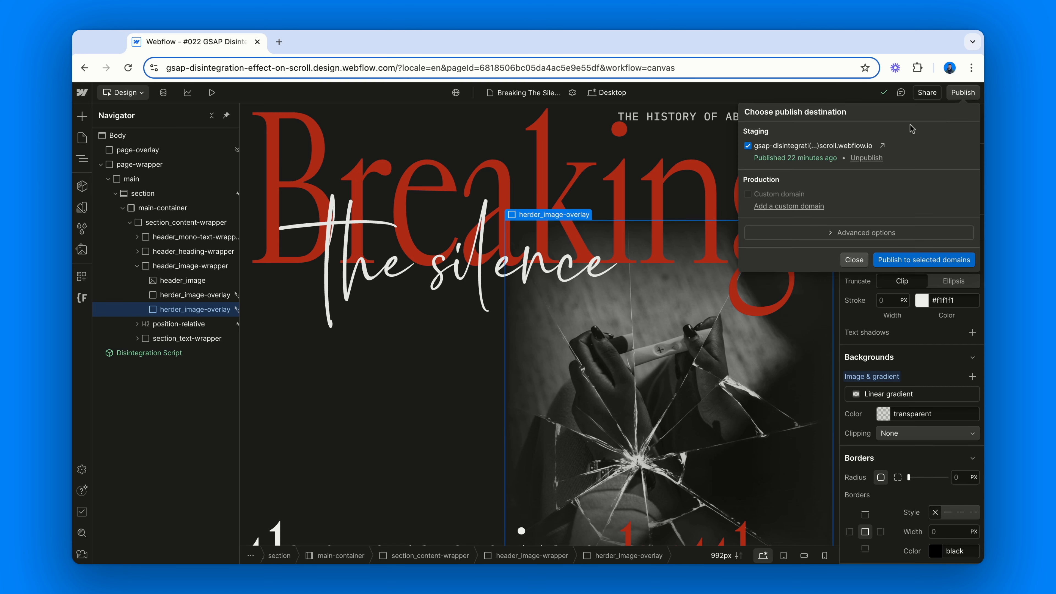
pyautogui.click(883, 145)
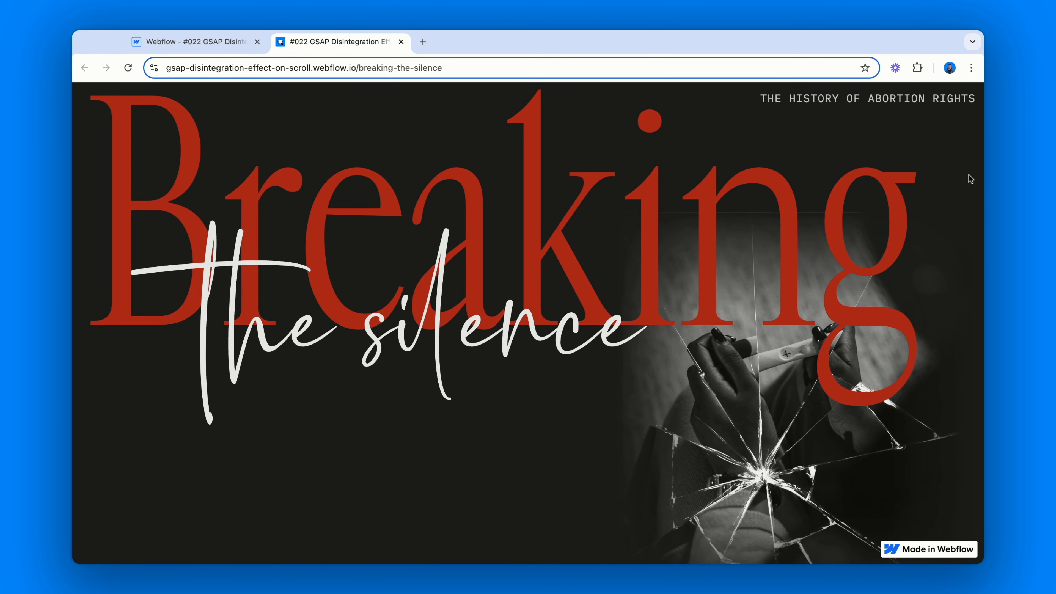
pyautogui.scroll(-5, 970, 179)
pyautogui.scroll(-10, 971, 178)
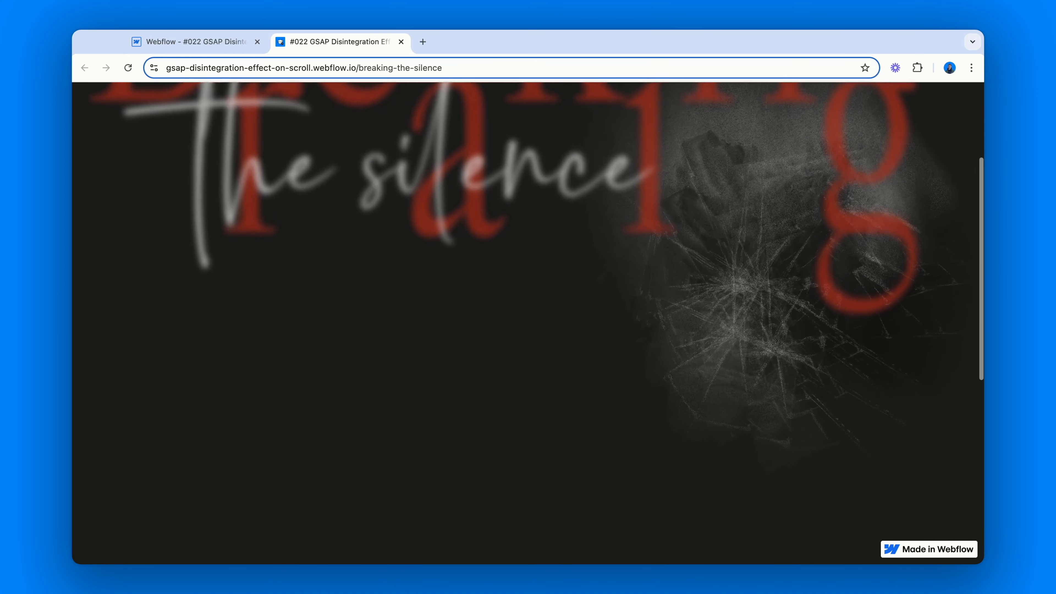
pyautogui.scroll(-3, 528, 324)
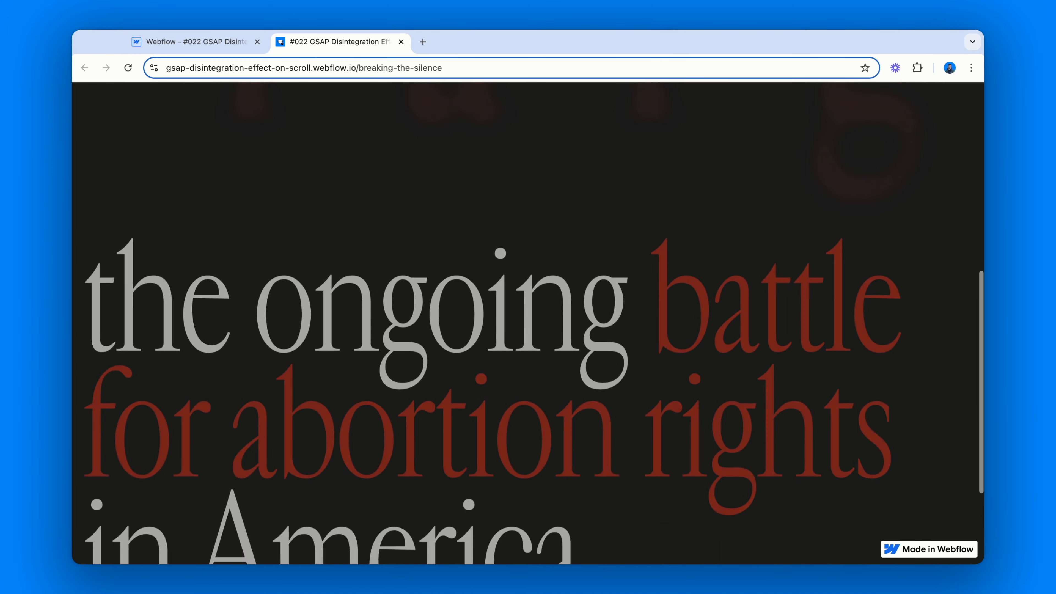
pyautogui.scroll(10, 528, 323)
pyautogui.scroll(3, 528, 323)
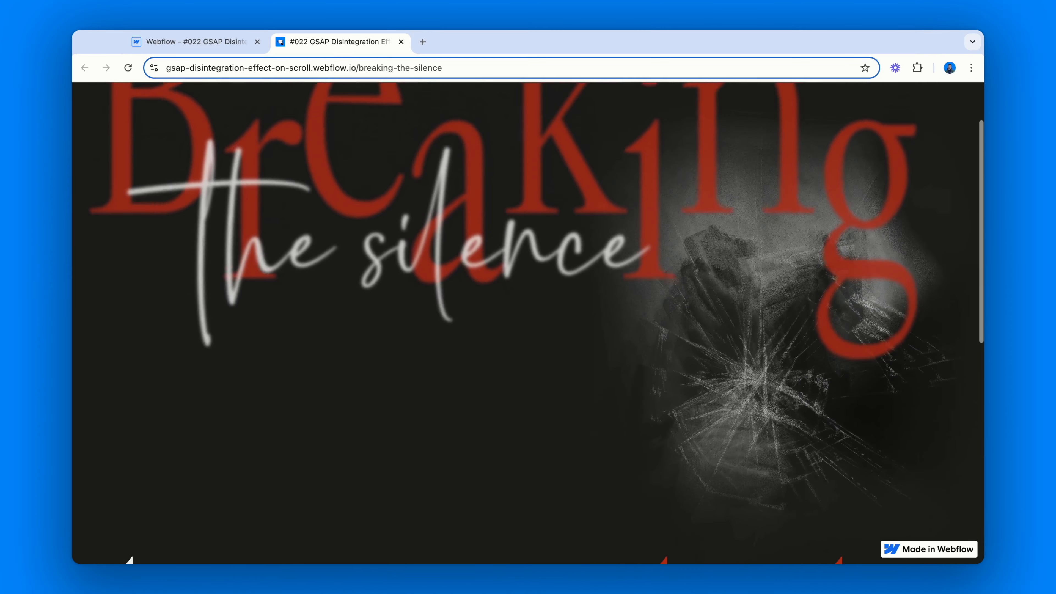
pyautogui.scroll(-2, 528, 323)
pyautogui.scroll(-5, 528, 324)
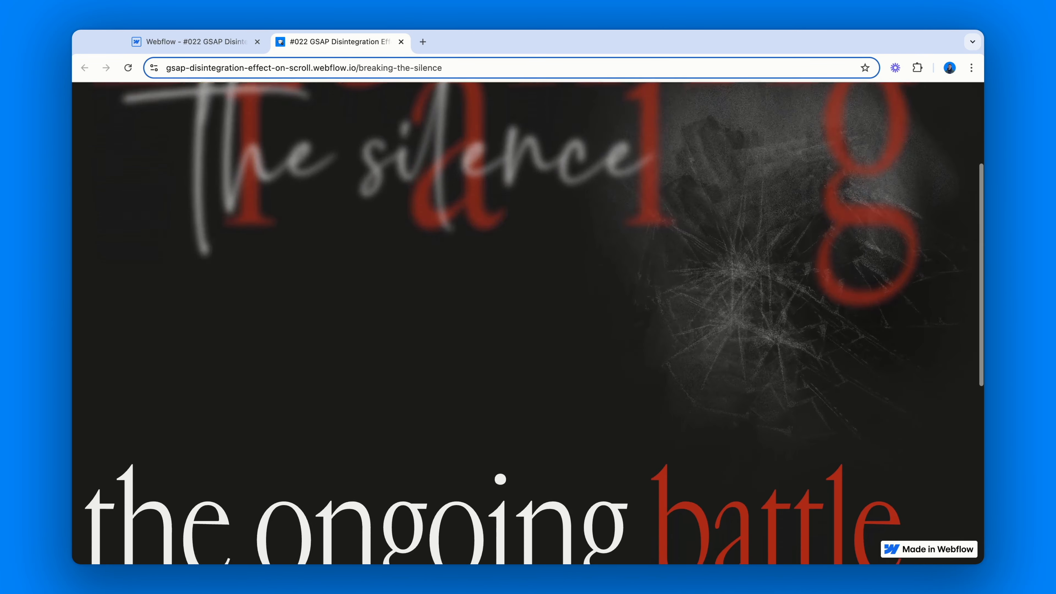
pyautogui.scroll(-3, 528, 323)
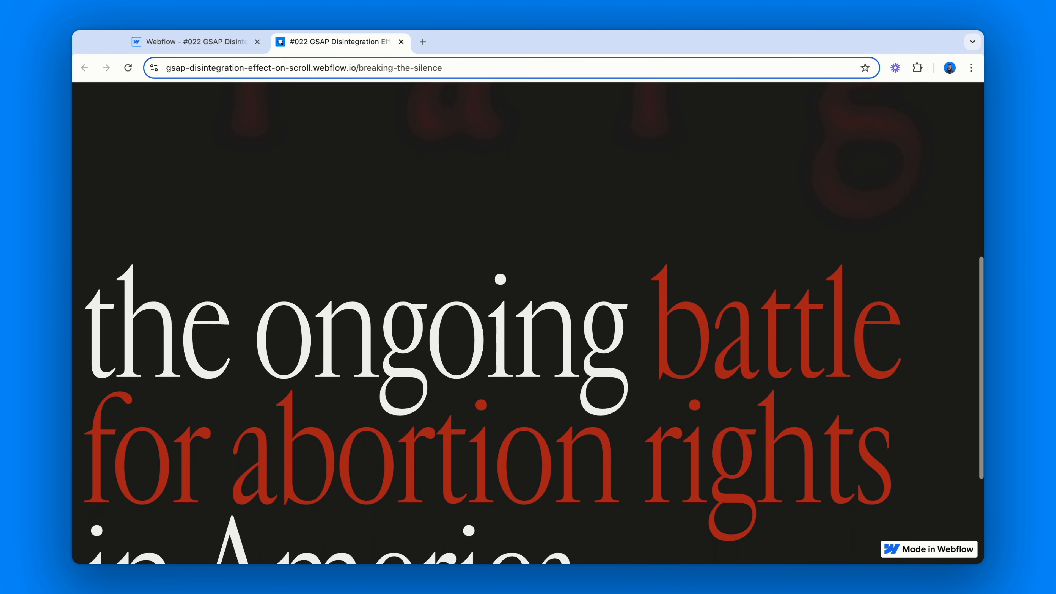
pyautogui.scroll(3, 528, 323)
pyautogui.scroll(10, 528, 322)
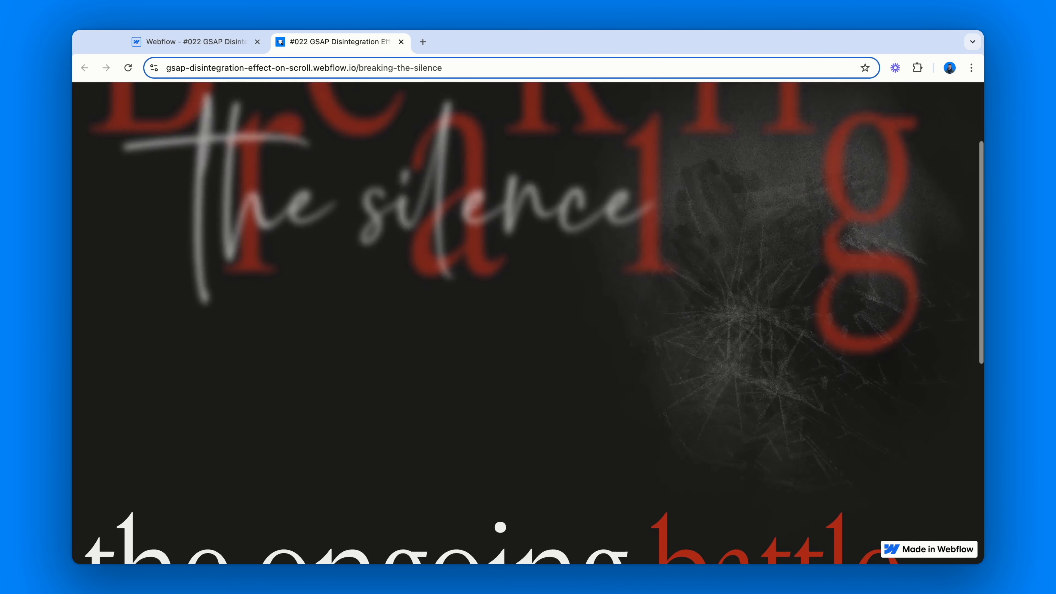